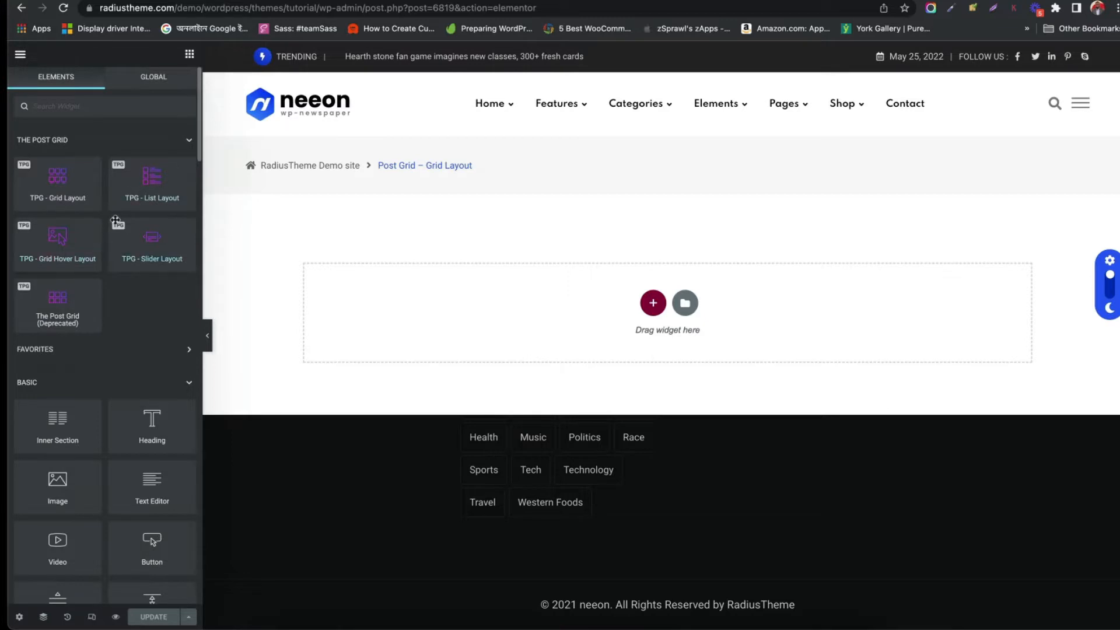
Add a new single-column section and place the TPG - Grid Layout widget into it
{"action": "left_click", "coordinate": [653, 303]}
{"action": "left_click", "coordinate": [509, 331]}
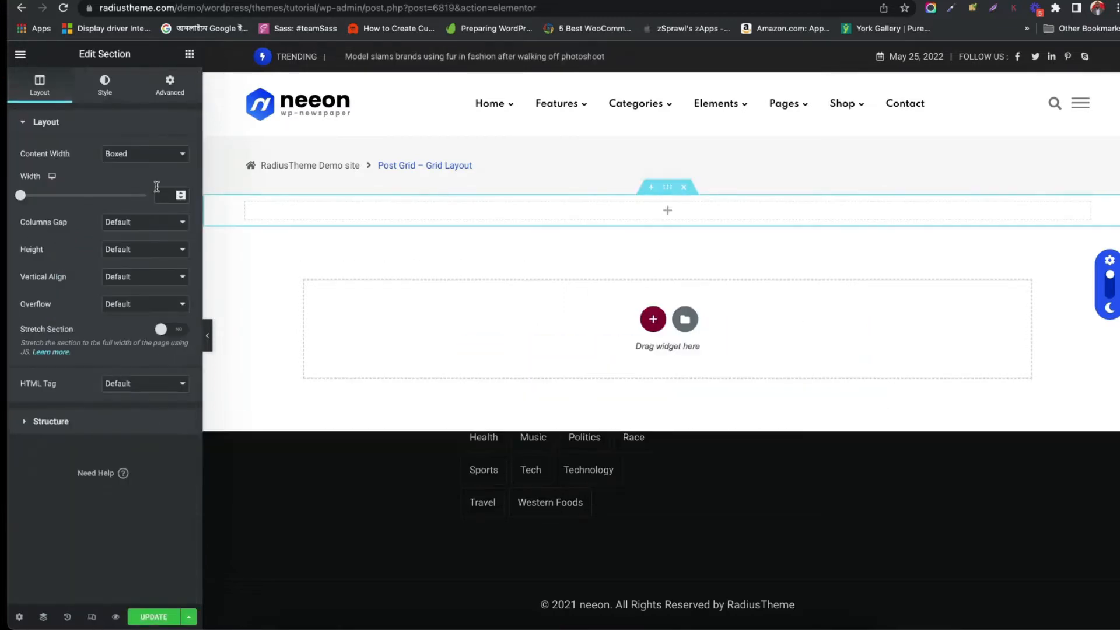
{"action": "left_click", "coordinate": [189, 54]}
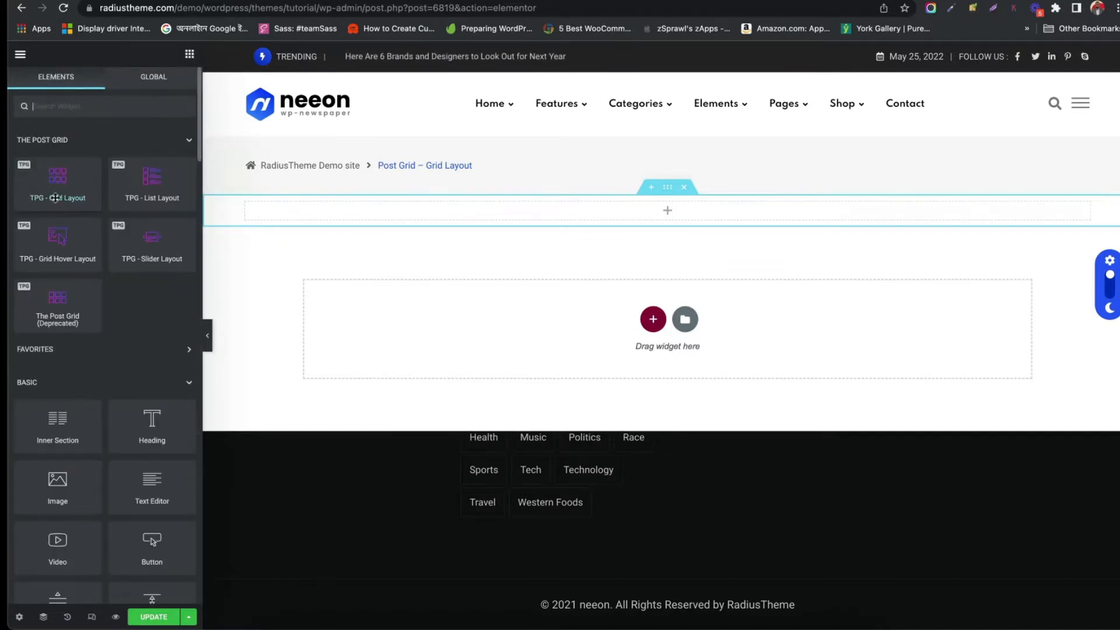
{"action": "left_click_drag", "start_coordinate": [56, 198], "coordinate": [572, 210]}
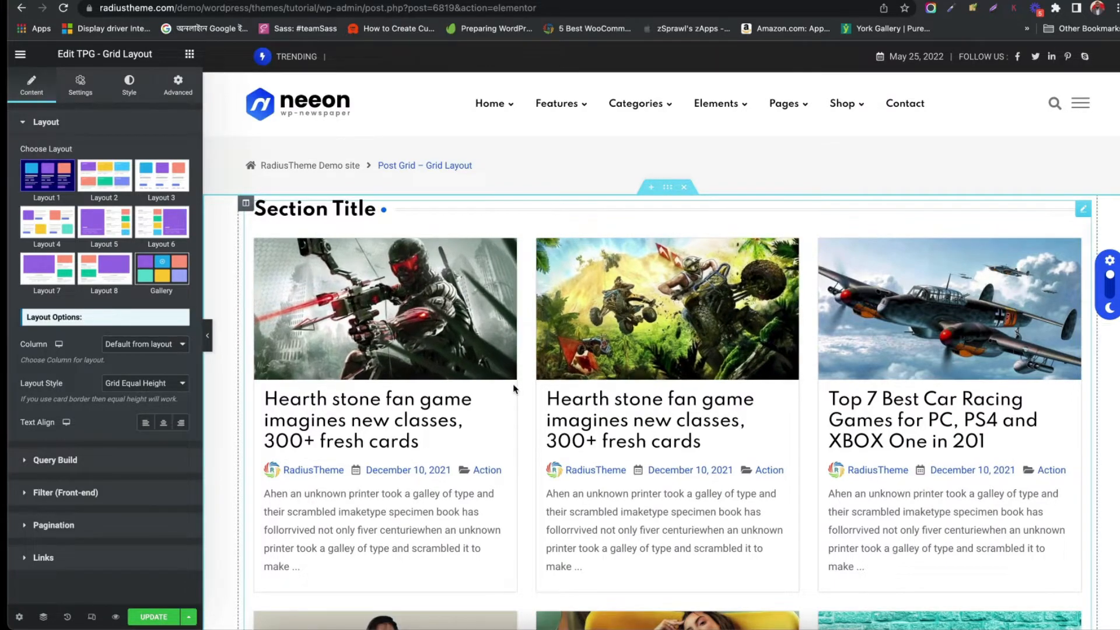
Scroll through the preview to examine the default post grid cards
{"action": "scroll", "coordinate": [513, 388], "scroll_direction": "down", "scroll_amount": 3}
{"action": "scroll", "coordinate": [513, 388], "scroll_direction": "up", "scroll_amount": 3}
{"action": "scroll", "coordinate": [513, 388], "scroll_direction": "down", "scroll_amount": 5}
{"action": "scroll", "coordinate": [514, 388], "scroll_direction": "up", "scroll_amount": 5}
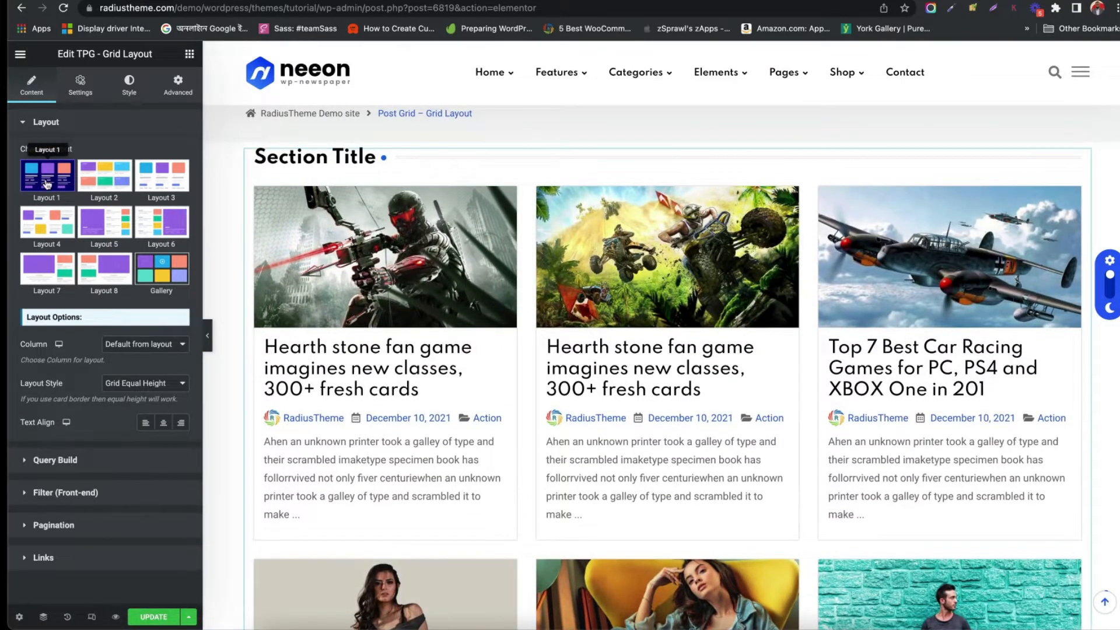
{"action": "scroll", "coordinate": [559, 285], "scroll_direction": "down", "scroll_amount": 15}
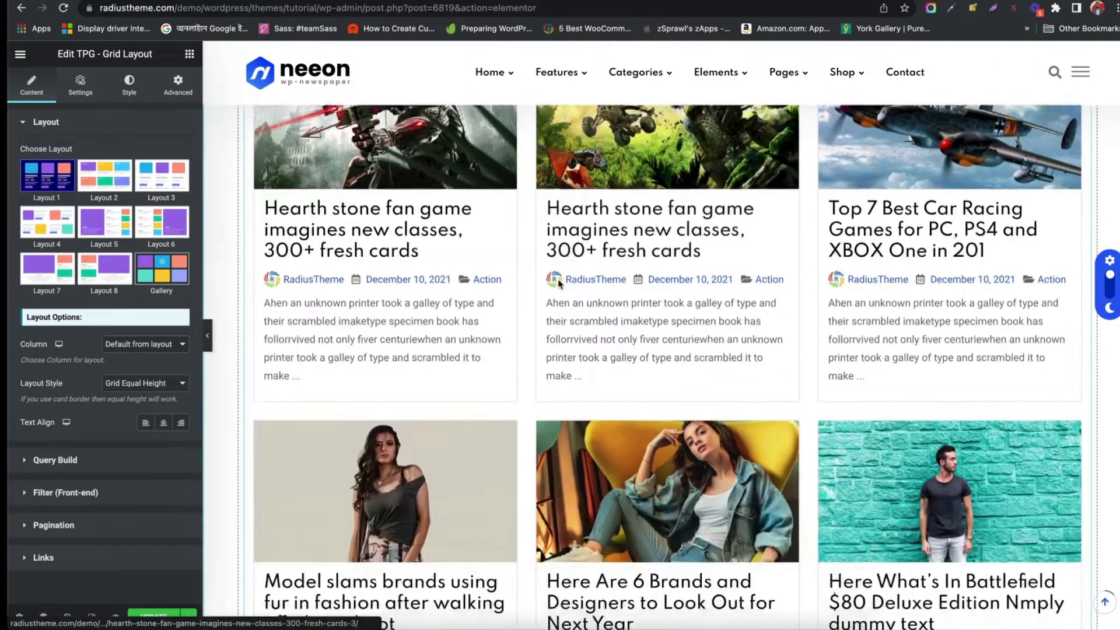
{"action": "scroll", "coordinate": [559, 285], "scroll_direction": "up", "scroll_amount": 10}
{"action": "scroll", "coordinate": [560, 284], "scroll_direction": "up", "scroll_amount": 2}
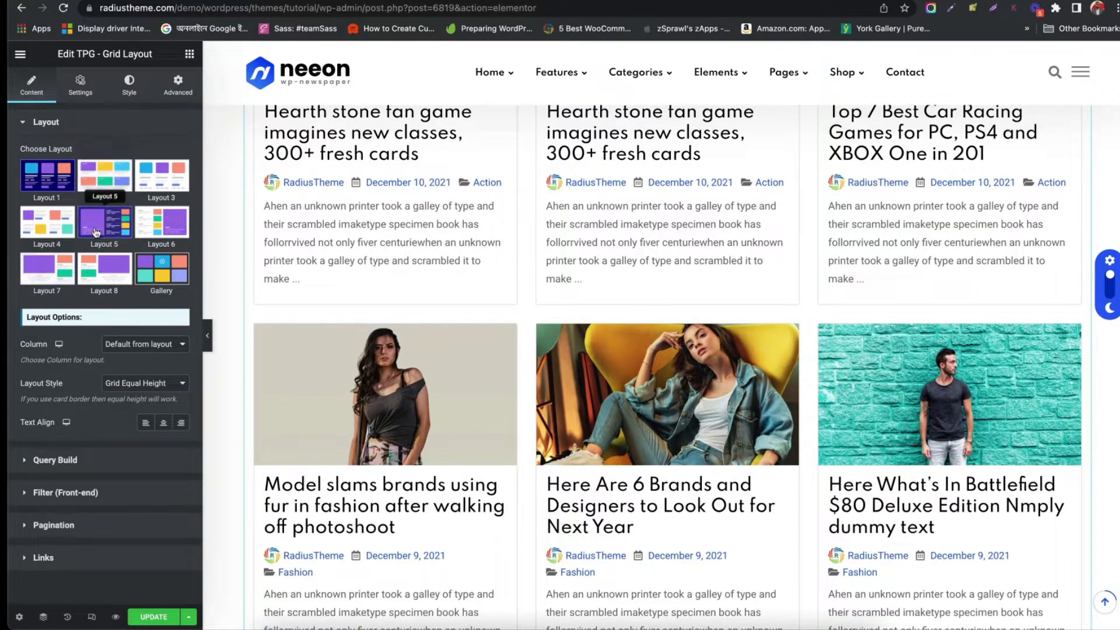
{"action": "scroll", "coordinate": [487, 199], "scroll_direction": "up", "scroll_amount": 4}
{"action": "scroll", "coordinate": [487, 198], "scroll_direction": "up", "scroll_amount": 2}
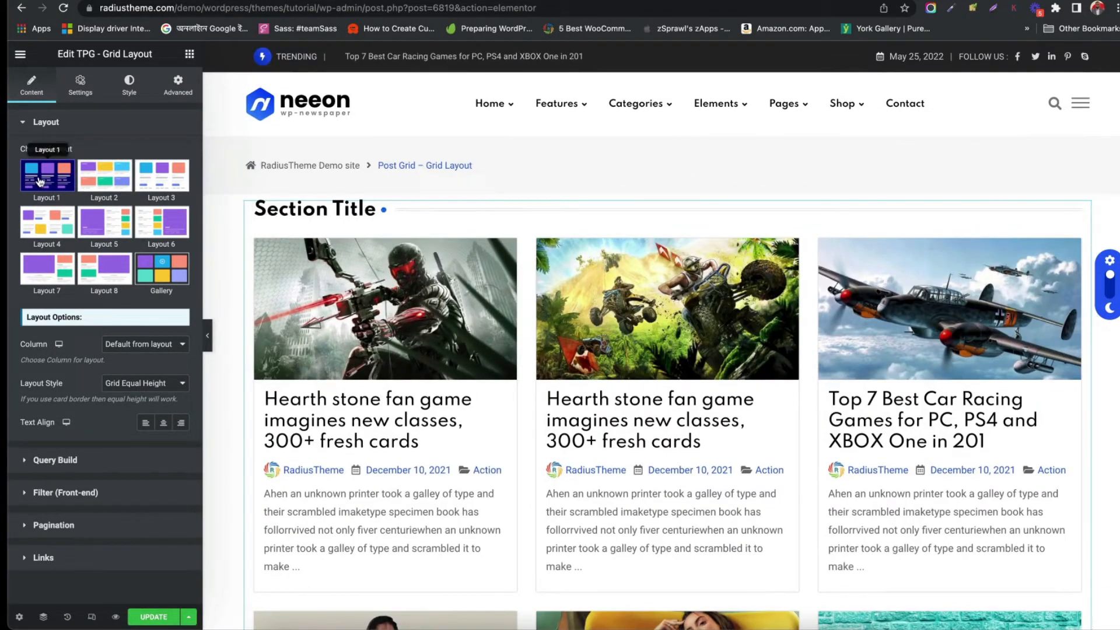
Preview Layout 2, Layout 3, Layout 4 and Layout 5, returning to Layout 1
{"action": "left_click", "coordinate": [93, 181]}
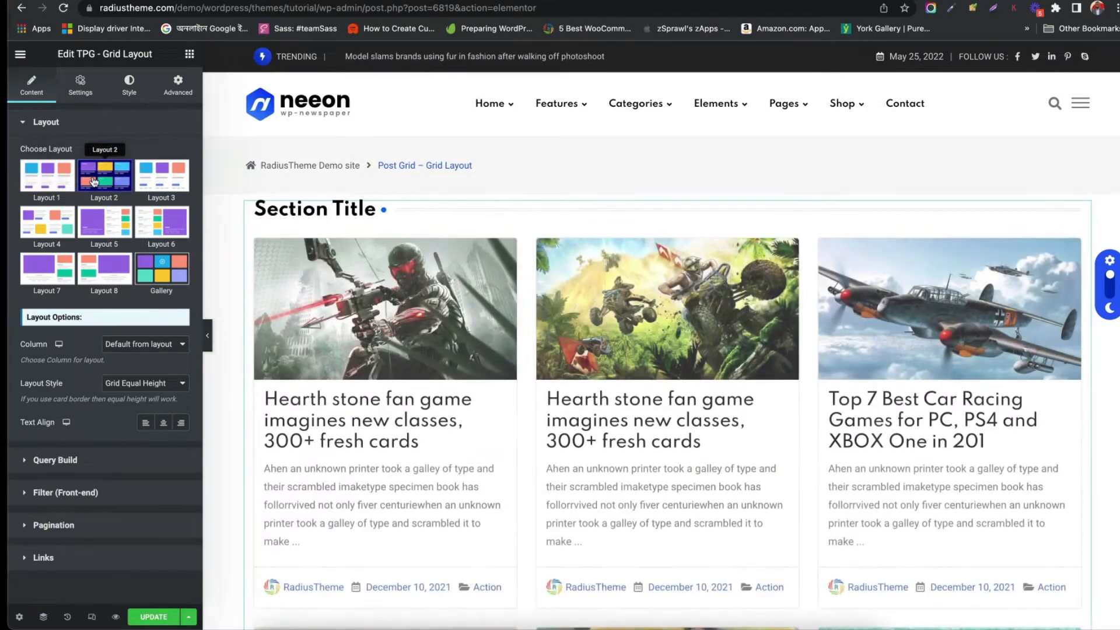
{"action": "left_click", "coordinate": [162, 180]}
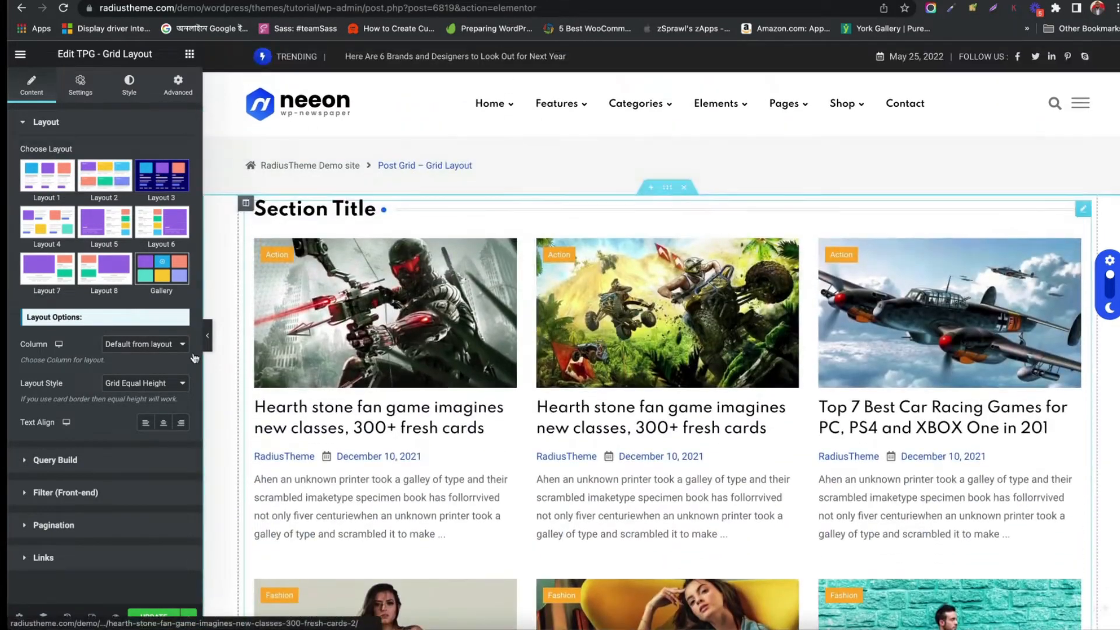
{"action": "left_click", "coordinate": [47, 222]}
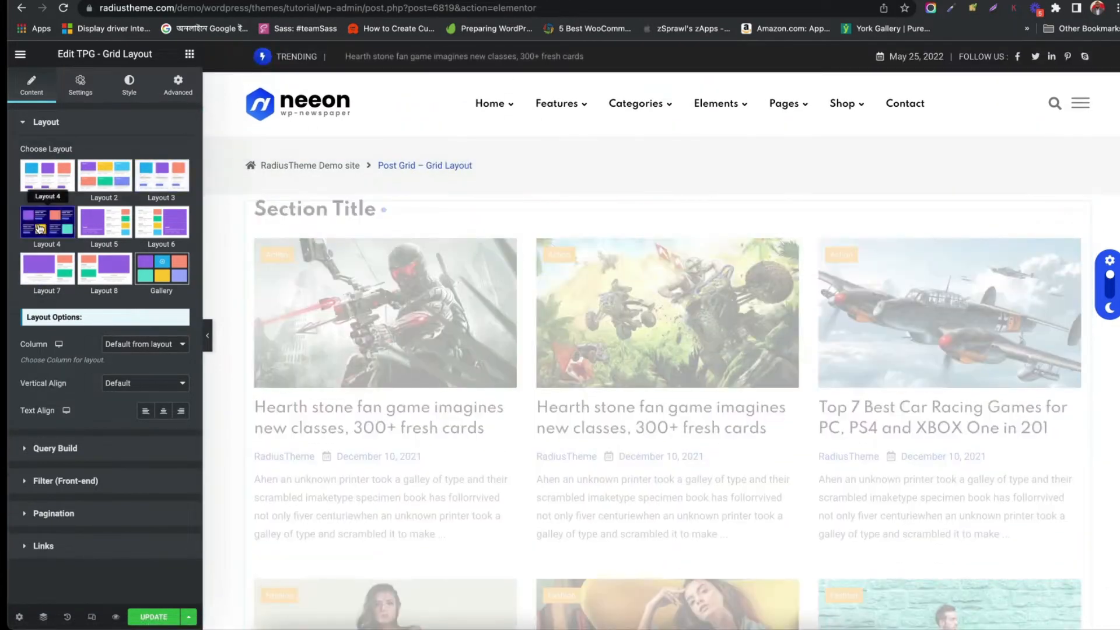
{"action": "scroll", "coordinate": [372, 328], "scroll_direction": "down", "scroll_amount": 5}
{"action": "scroll", "coordinate": [372, 329], "scroll_direction": "up", "scroll_amount": 5}
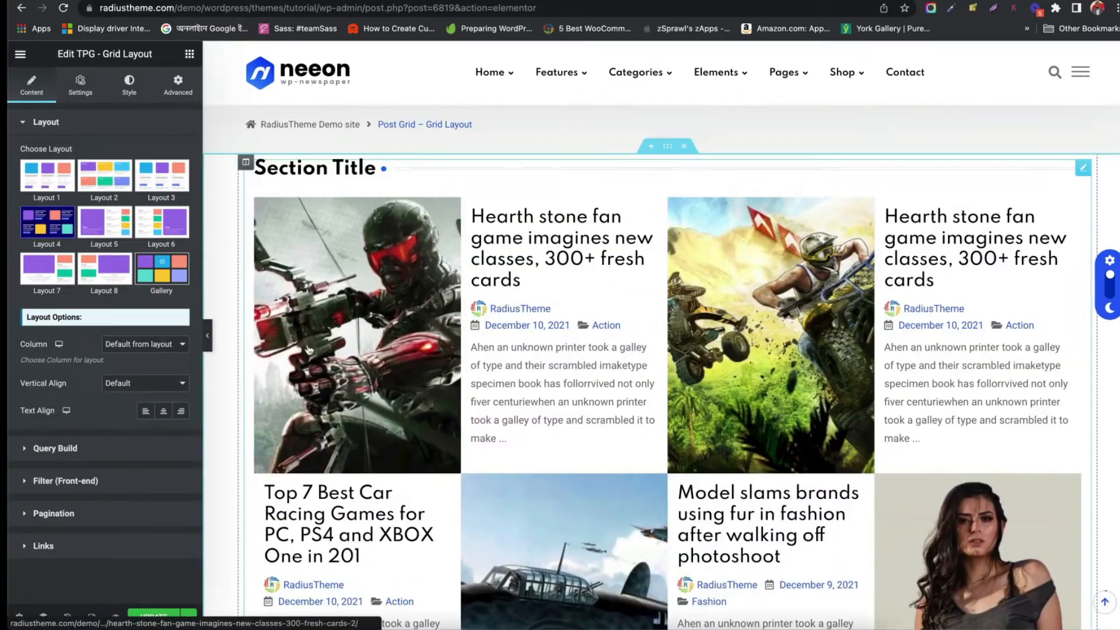
{"action": "left_click", "coordinate": [118, 232]}
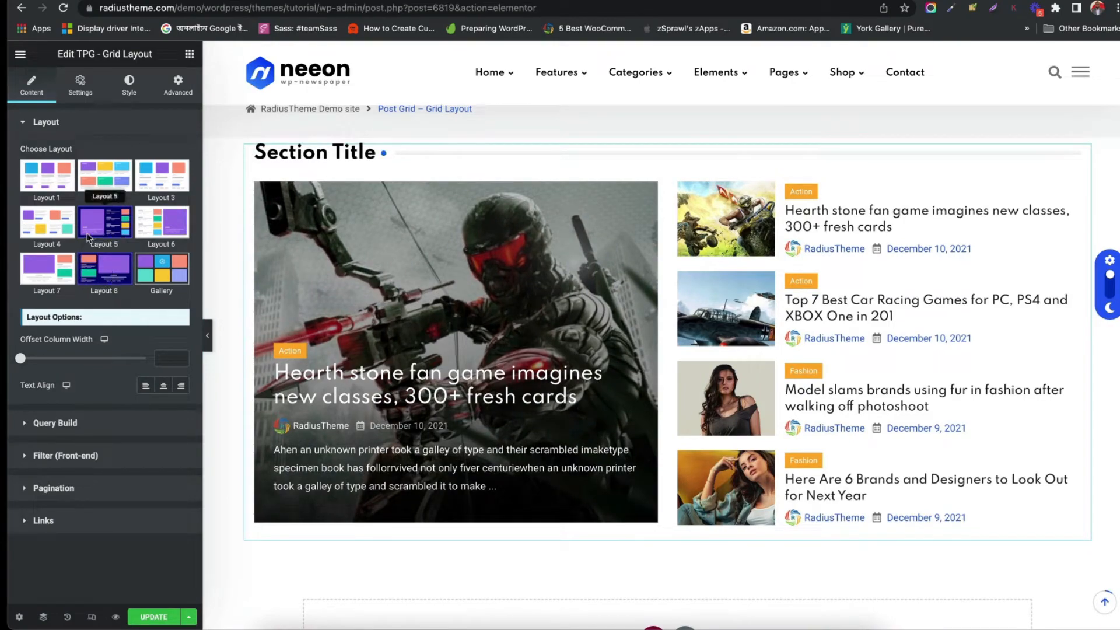
{"action": "left_click", "coordinate": [55, 185]}
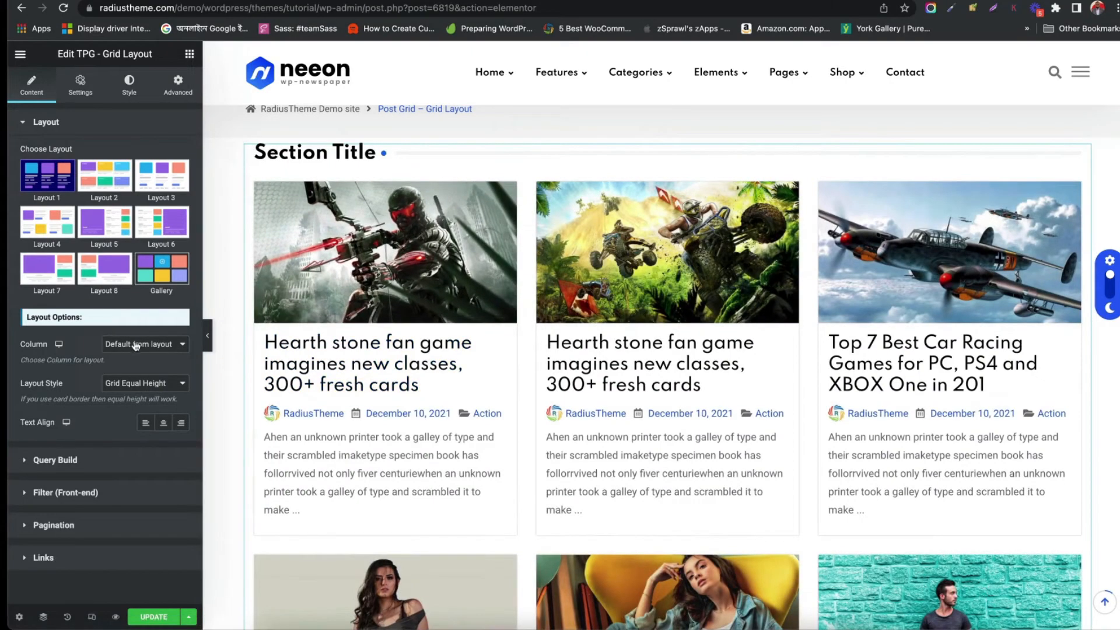
Switch the Column setting to 4 Columns and back to 3 Columns
{"action": "left_click", "coordinate": [136, 345]}
{"action": "left_click", "coordinate": [136, 368]}
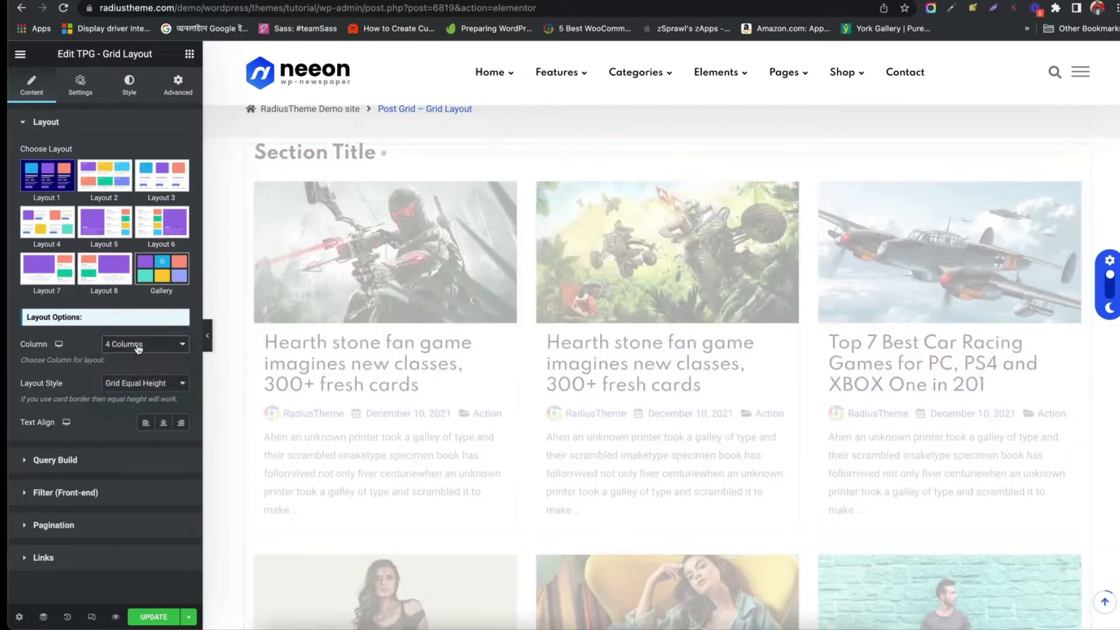
{"action": "left_click", "coordinate": [140, 343]}
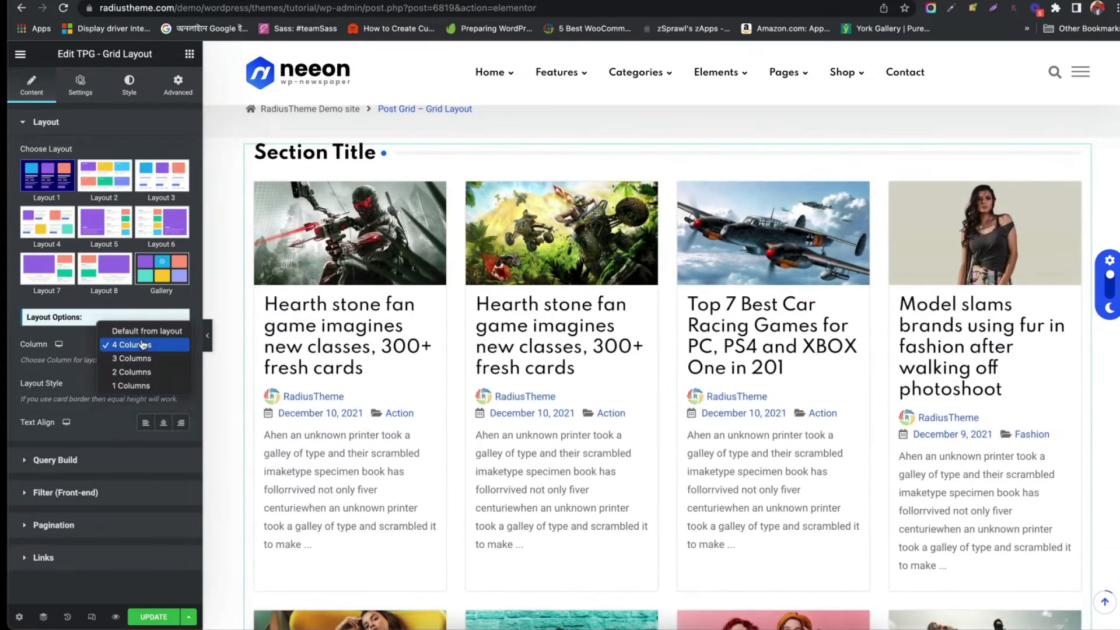
{"action": "left_click", "coordinate": [143, 358]}
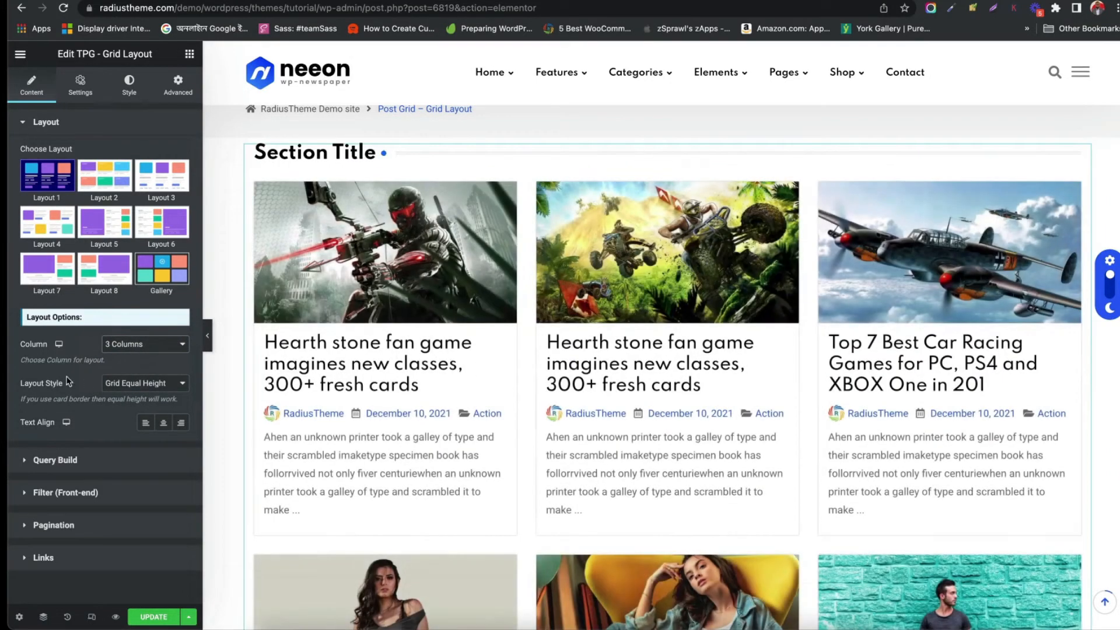
Try the Masonry layout style, revert to Grid Equal Height, and set the text alignment to center
{"action": "left_click", "coordinate": [129, 389]}
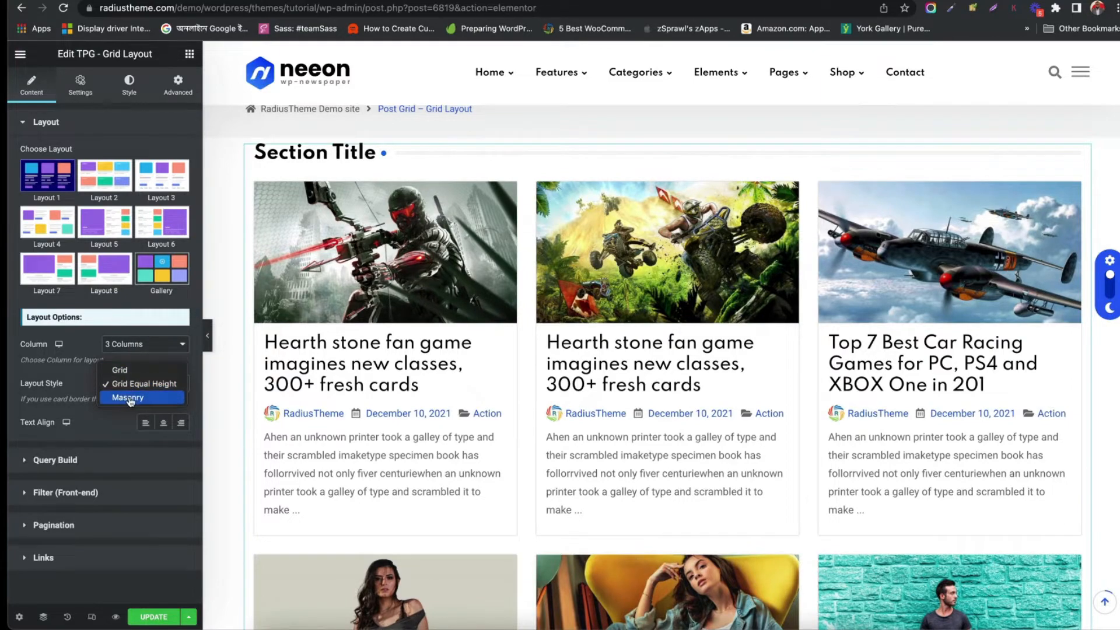
{"action": "left_click", "coordinate": [128, 399]}
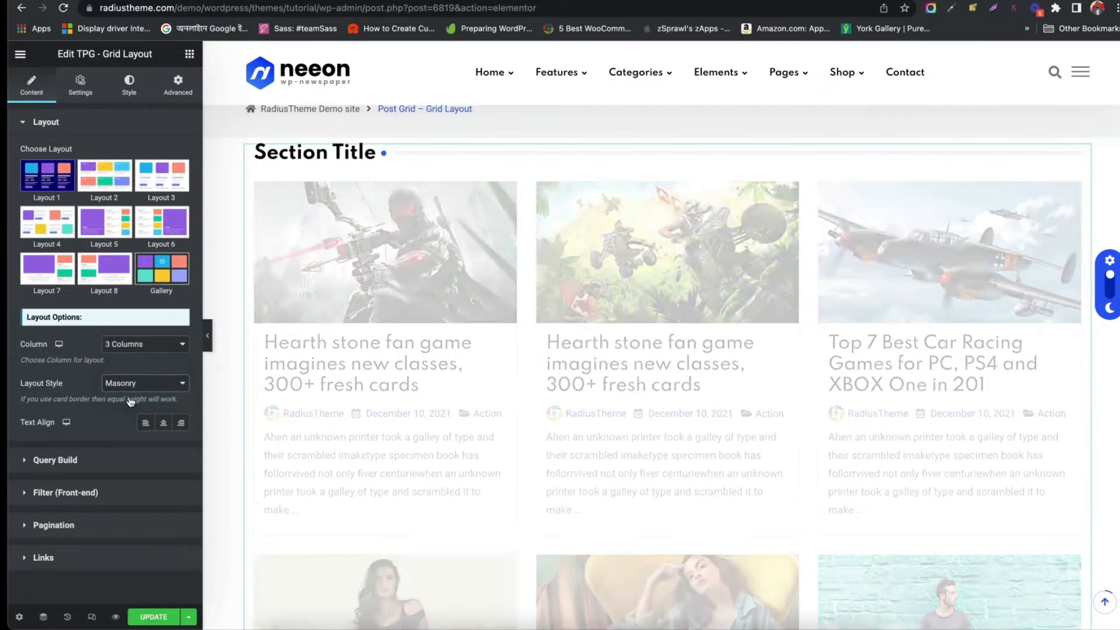
{"action": "left_click", "coordinate": [126, 382]}
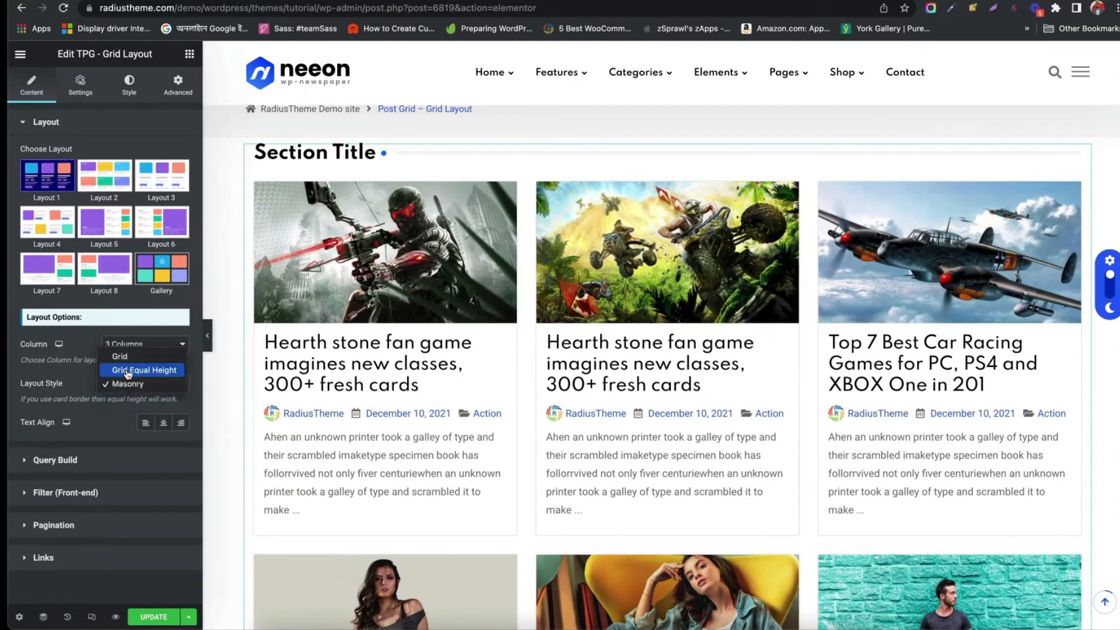
{"action": "left_click", "coordinate": [127, 371]}
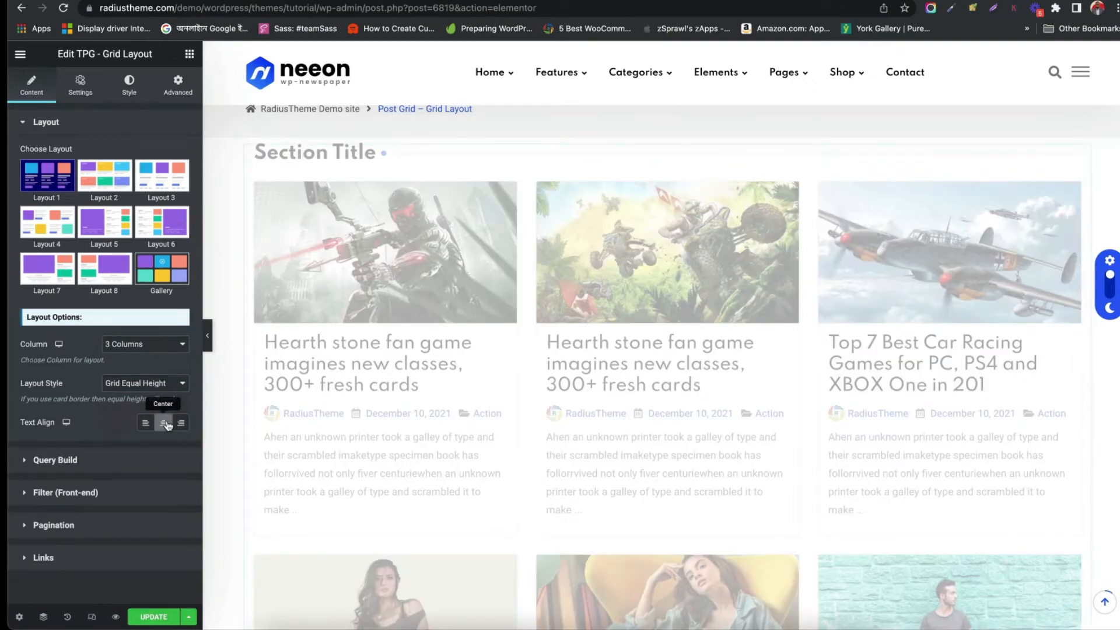
{"action": "left_click", "coordinate": [164, 424]}
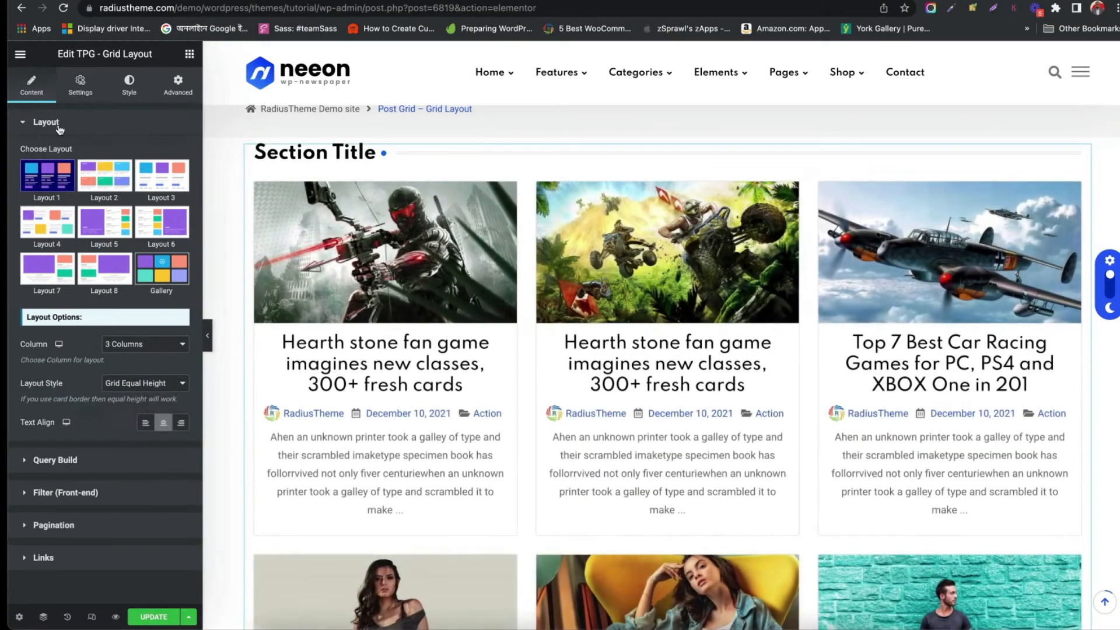
Open the Query Build settings and review the Post Source options, keeping Posts
{"action": "left_click", "coordinate": [56, 459]}
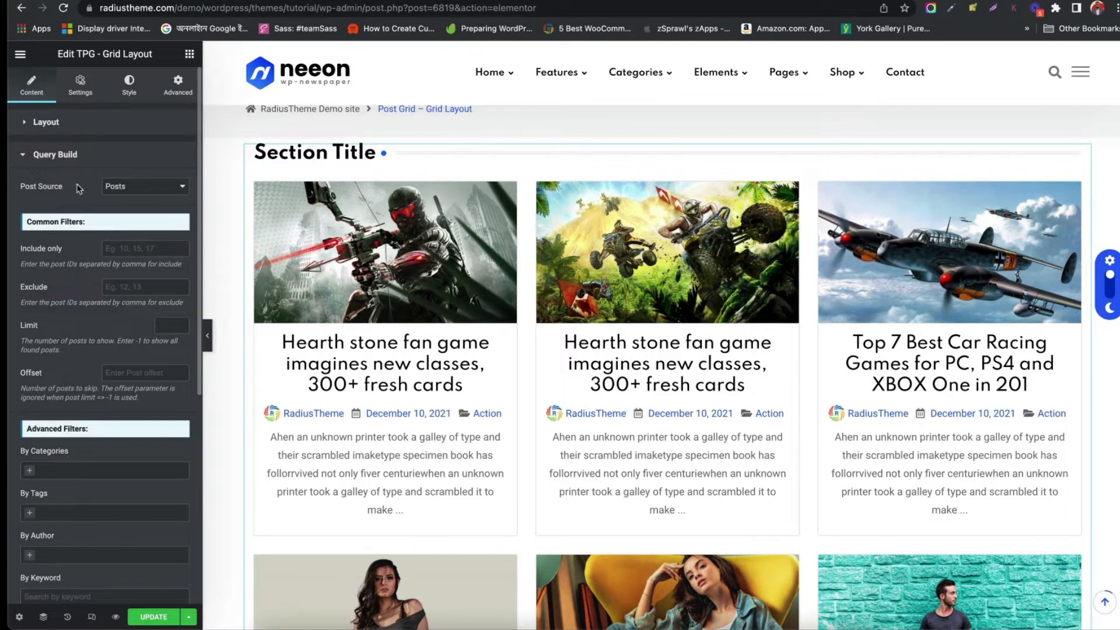
{"action": "left_click", "coordinate": [155, 186]}
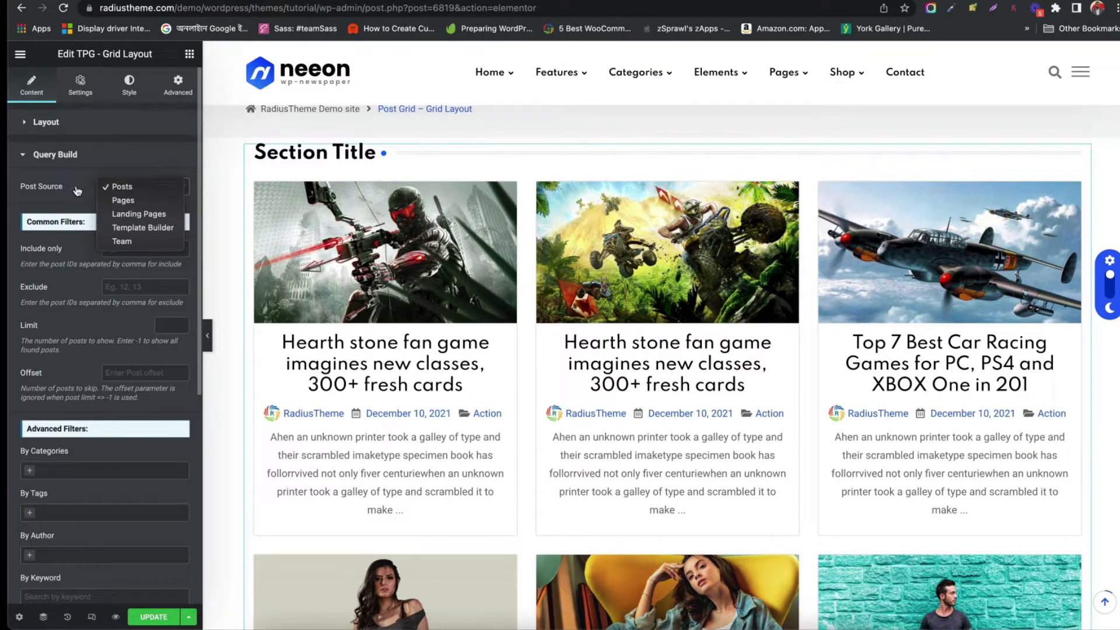
{"action": "left_click", "coordinate": [125, 187]}
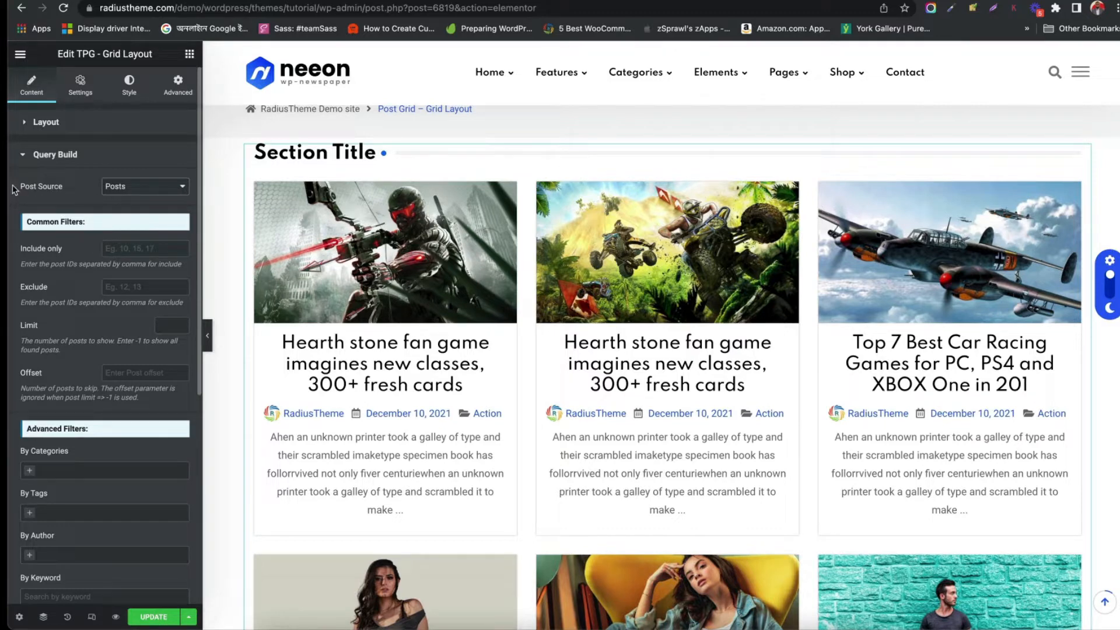
{"action": "left_click_drag", "start_coordinate": [14, 190], "coordinate": [65, 187]}
{"action": "left_click", "coordinate": [124, 186]}
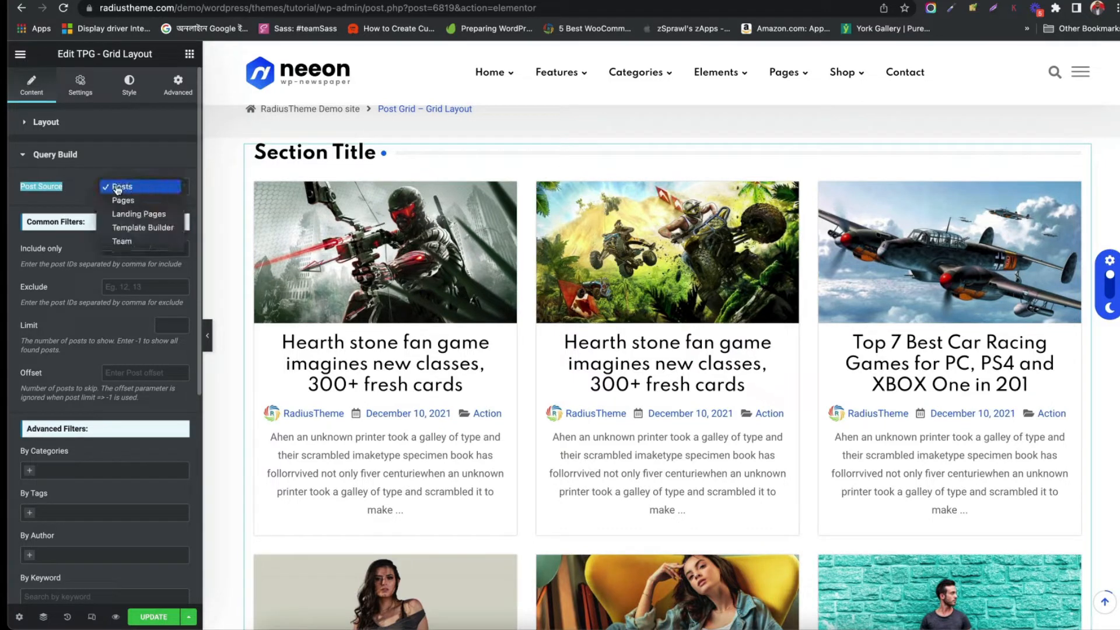
{"action": "left_click", "coordinate": [95, 200]}
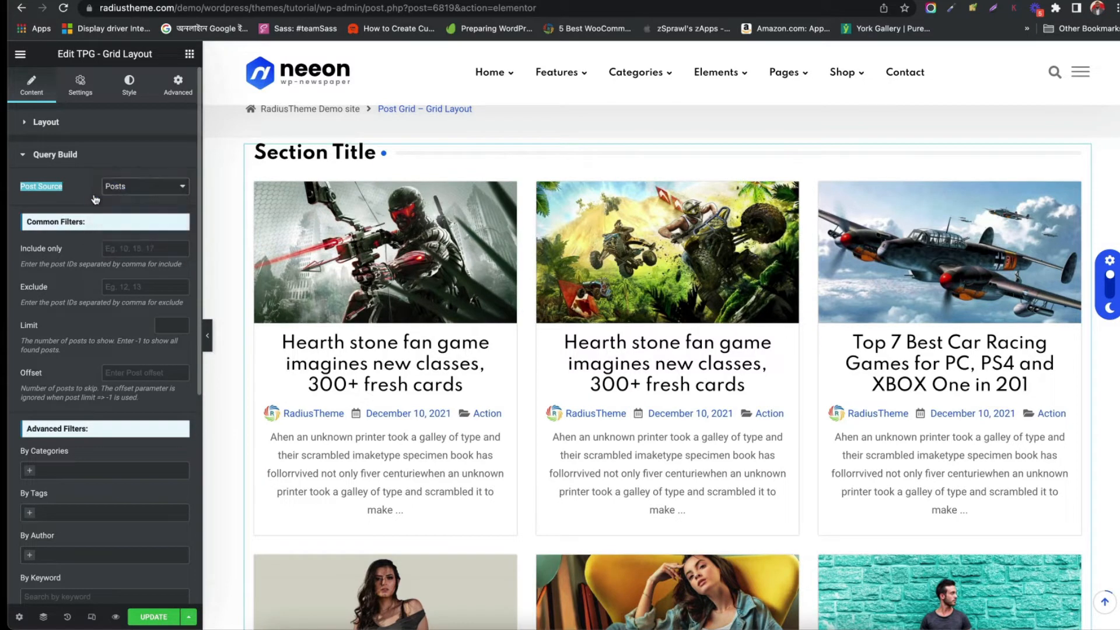
Set the post Limit to 12
{"action": "left_click", "coordinate": [117, 248]}
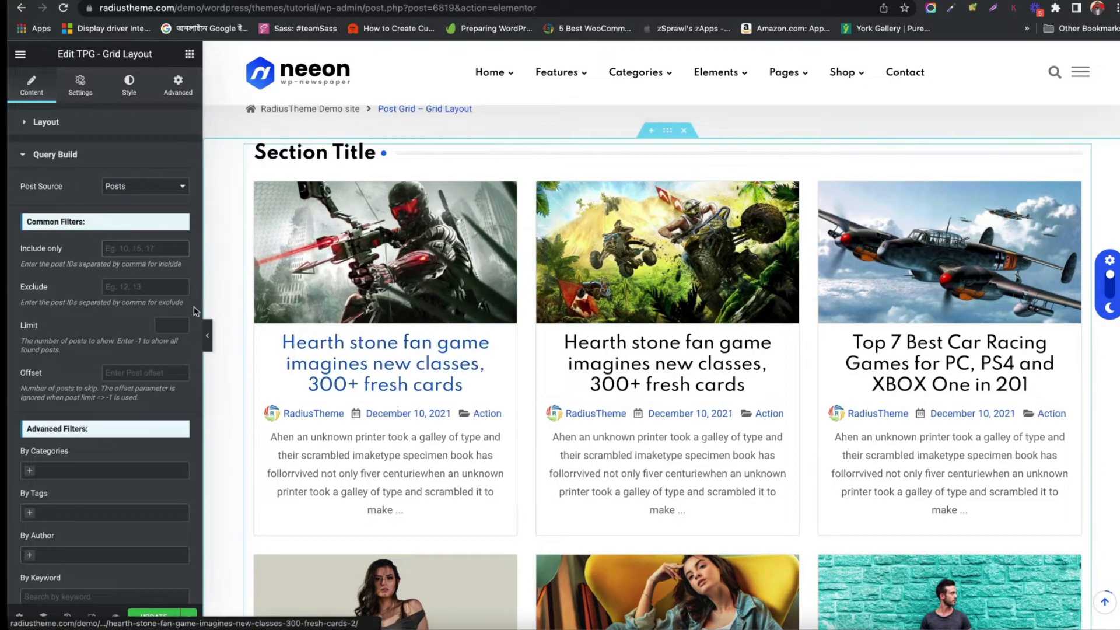
{"action": "scroll", "coordinate": [119, 286], "scroll_direction": "down", "scroll_amount": 1}
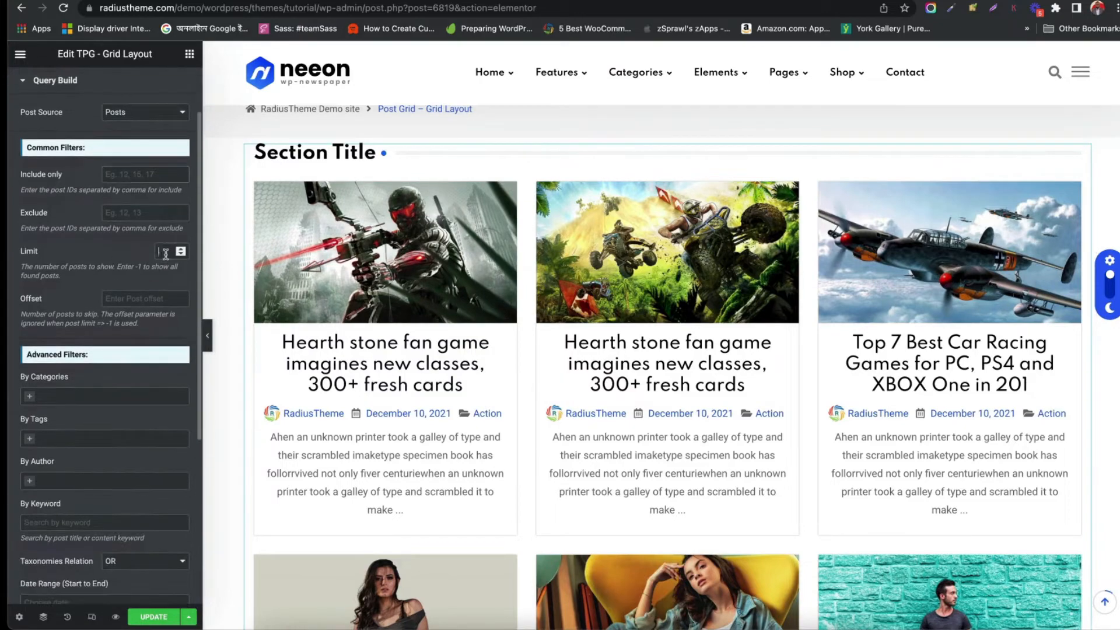
{"action": "type", "text": "12"}
{"action": "scroll", "coordinate": [469, 353], "scroll_direction": "down", "scroll_amount": 15}
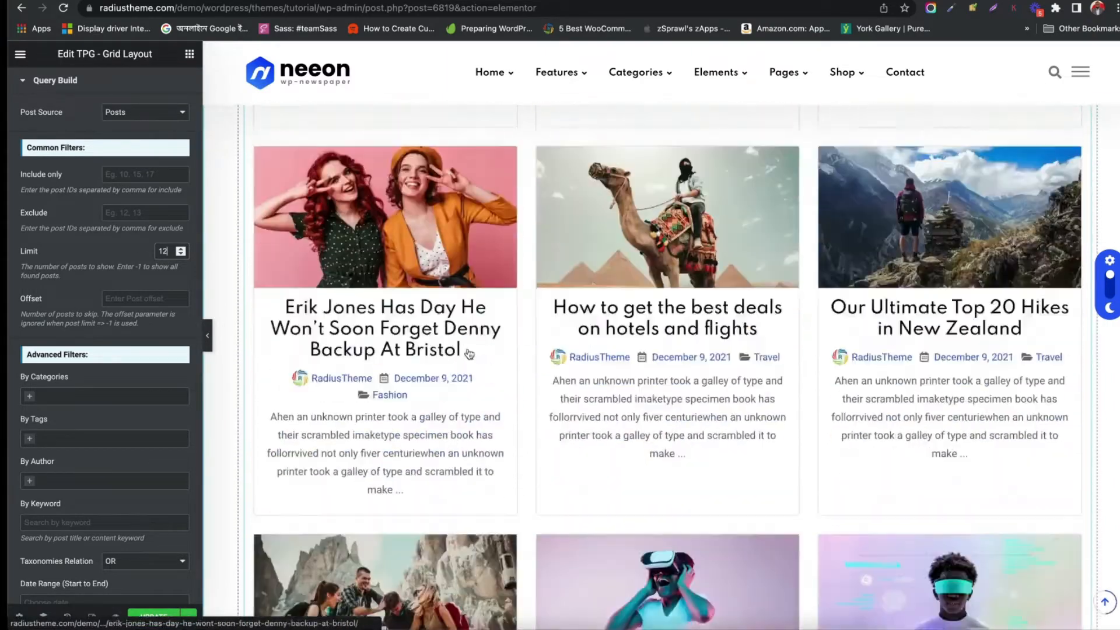
{"action": "scroll", "coordinate": [470, 353], "scroll_direction": "up", "scroll_amount": 3}
{"action": "scroll", "coordinate": [470, 353], "scroll_direction": "up", "scroll_amount": 5}
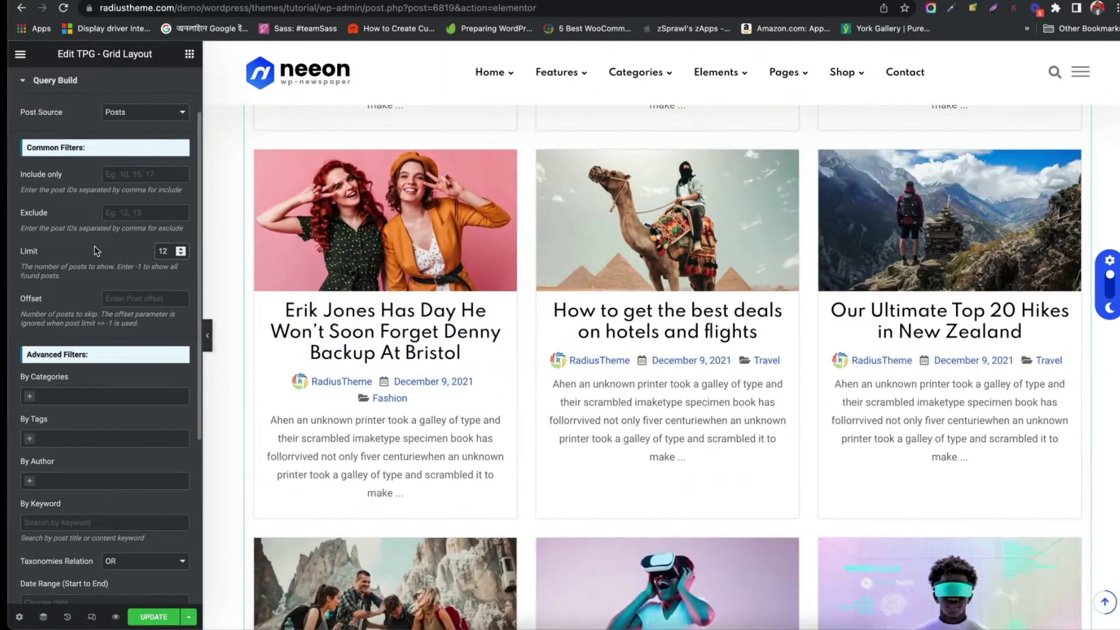
{"action": "scroll", "coordinate": [96, 250], "scroll_direction": "down", "scroll_amount": 5}
{"action": "scroll", "coordinate": [96, 251], "scroll_direction": "up", "scroll_amount": 5}
{"action": "scroll", "coordinate": [96, 251], "scroll_direction": "down", "scroll_amount": 5}
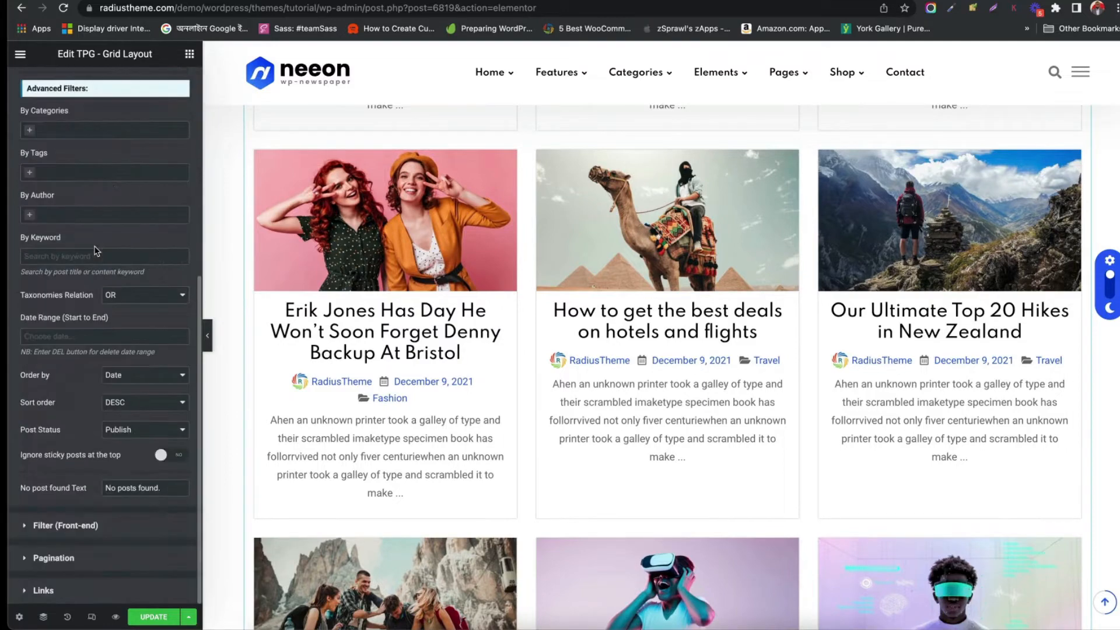
Turn on Show Pagination in the Pagination settings
{"action": "left_click", "coordinate": [53, 558]}
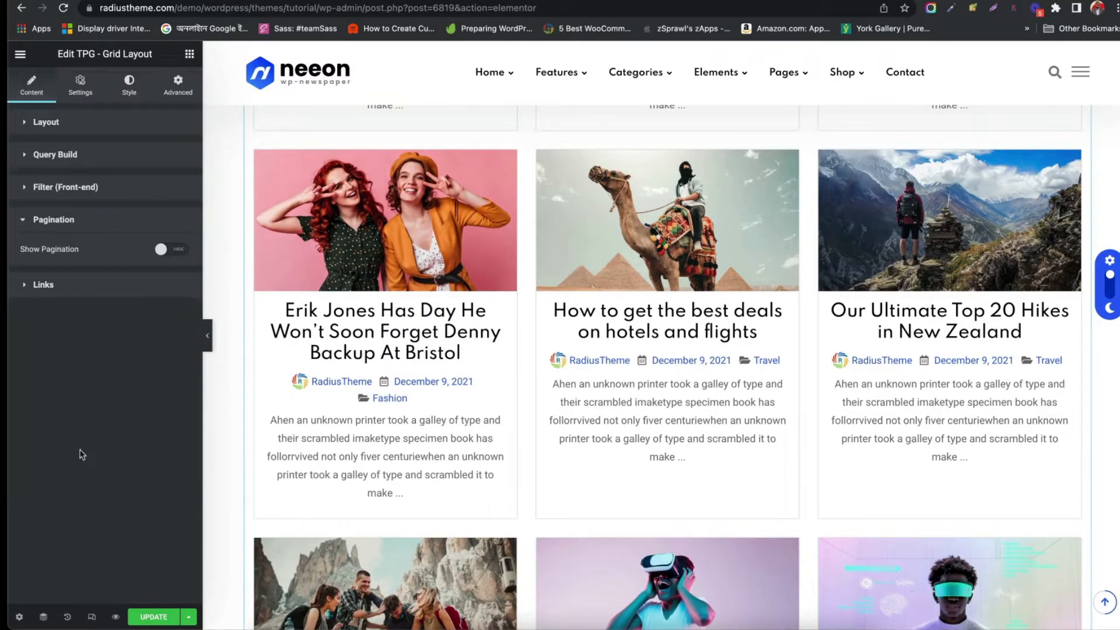
{"action": "left_click", "coordinate": [179, 249]}
{"action": "scroll", "coordinate": [633, 338], "scroll_direction": "down", "scroll_amount": 10}
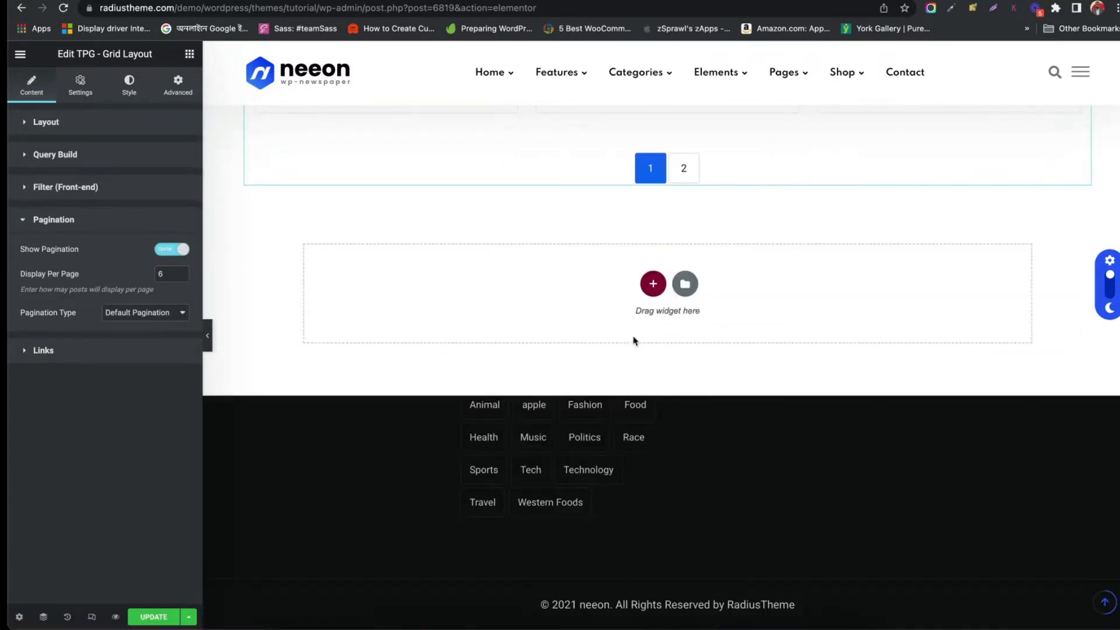
{"action": "scroll", "coordinate": [633, 340], "scroll_direction": "down", "scroll_amount": 2}
{"action": "scroll", "coordinate": [633, 340], "scroll_direction": "up", "scroll_amount": 15}
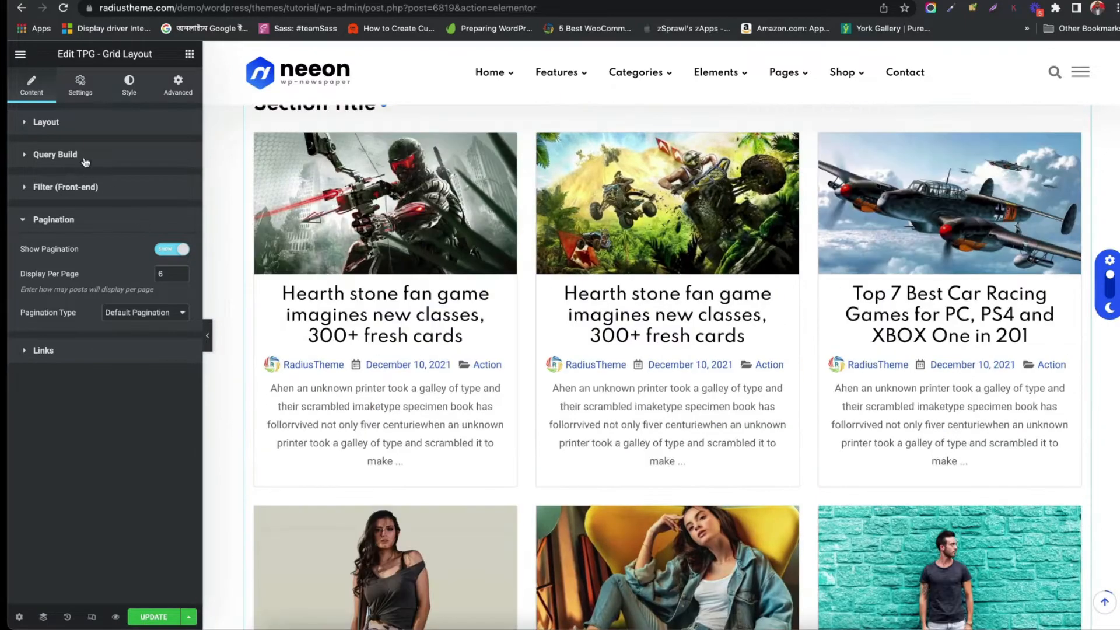
Open the Query Build settings and set the post Limit to 20 and the Offset to 1
{"action": "left_click", "coordinate": [85, 162]}
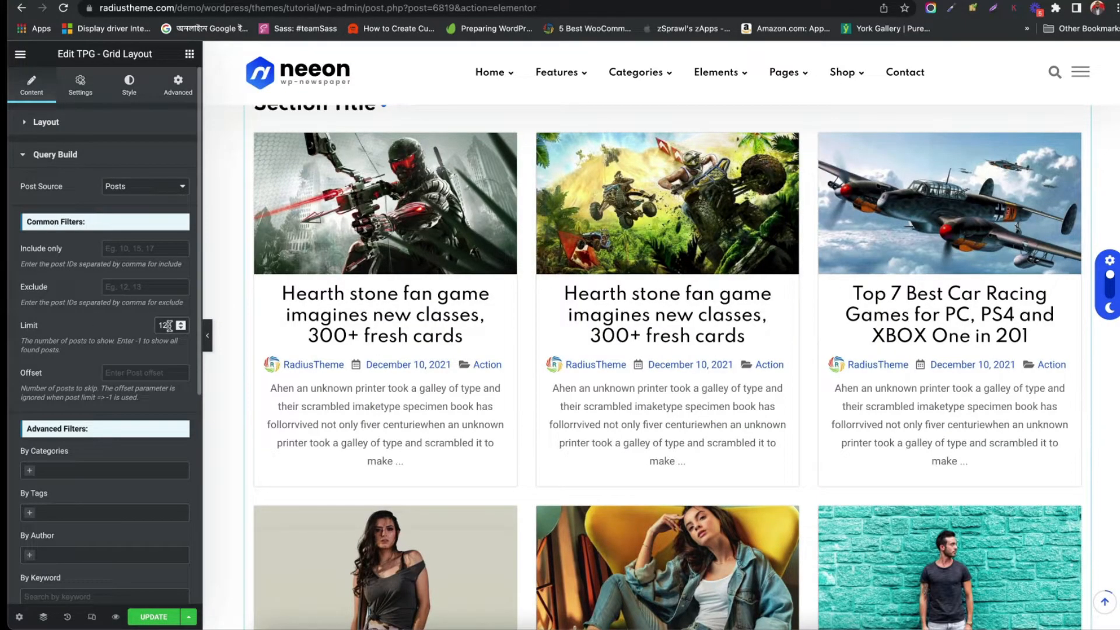
{"action": "left_click_drag", "start_coordinate": [169, 325], "coordinate": [158, 327]}
{"action": "type", "text": "20"}
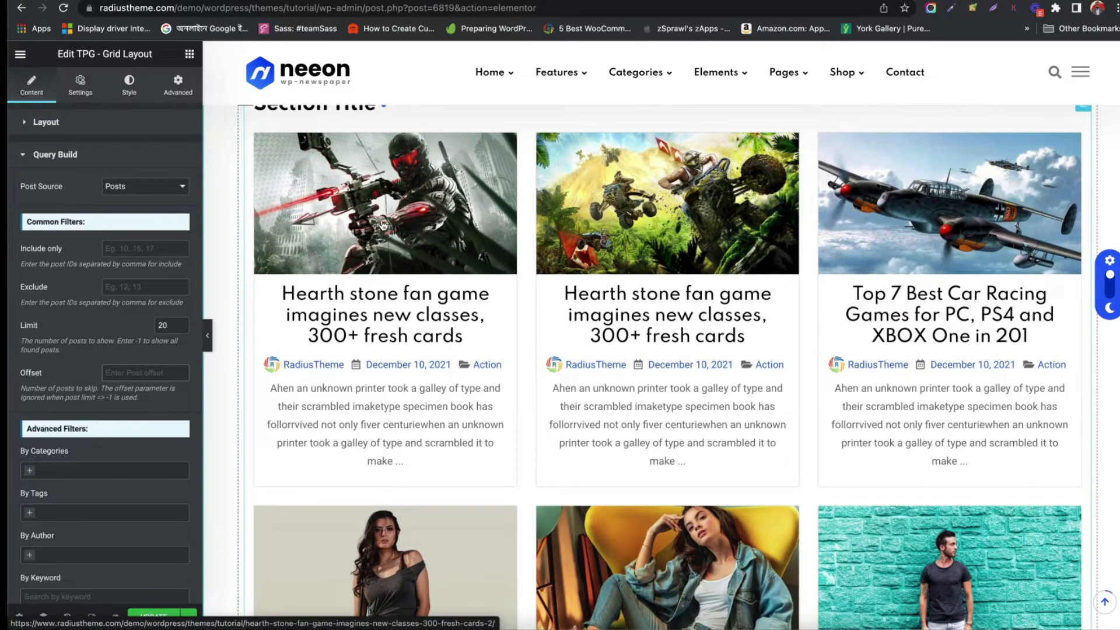
{"action": "type", "text": "1"}
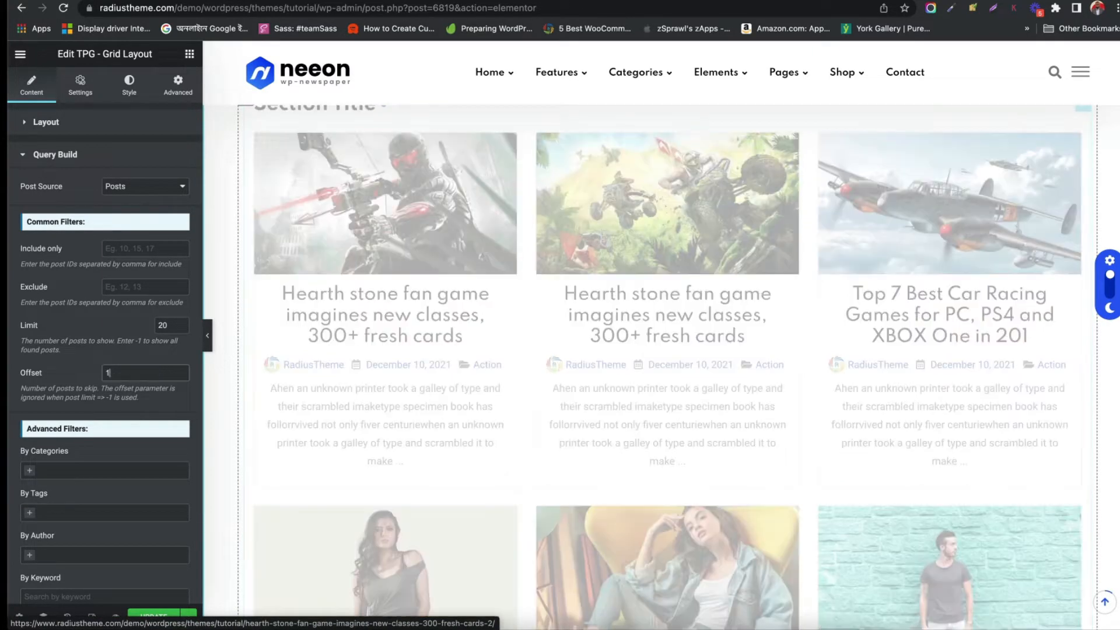
Filter the posts by the categories Technology, Travel and Food
{"action": "scroll", "coordinate": [59, 410], "scroll_direction": "down", "scroll_amount": 4}
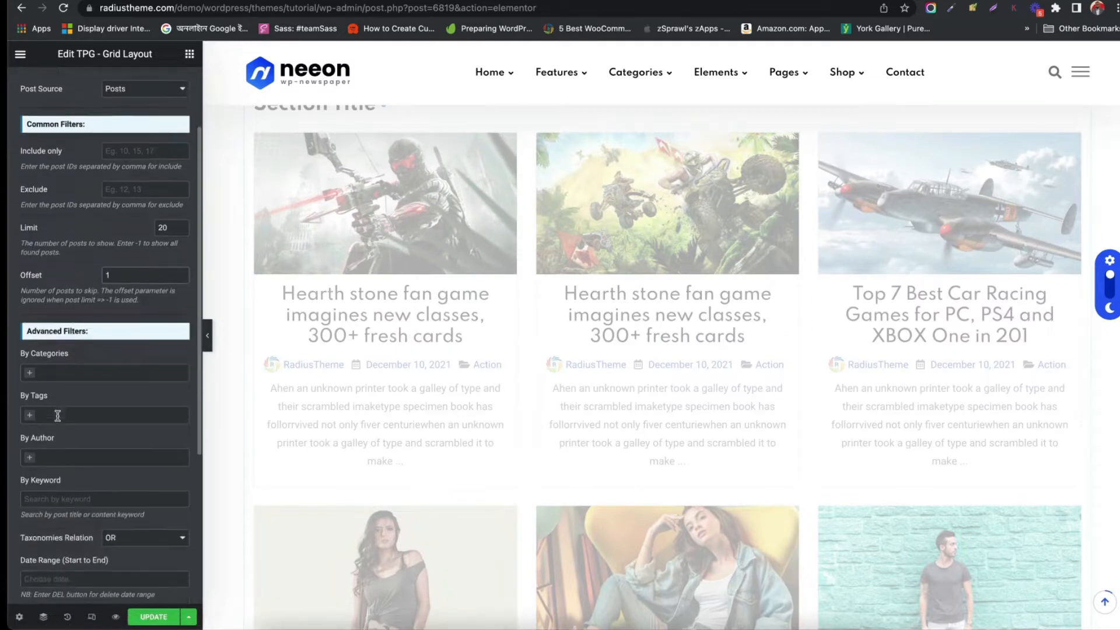
{"action": "left_click", "coordinate": [62, 254]}
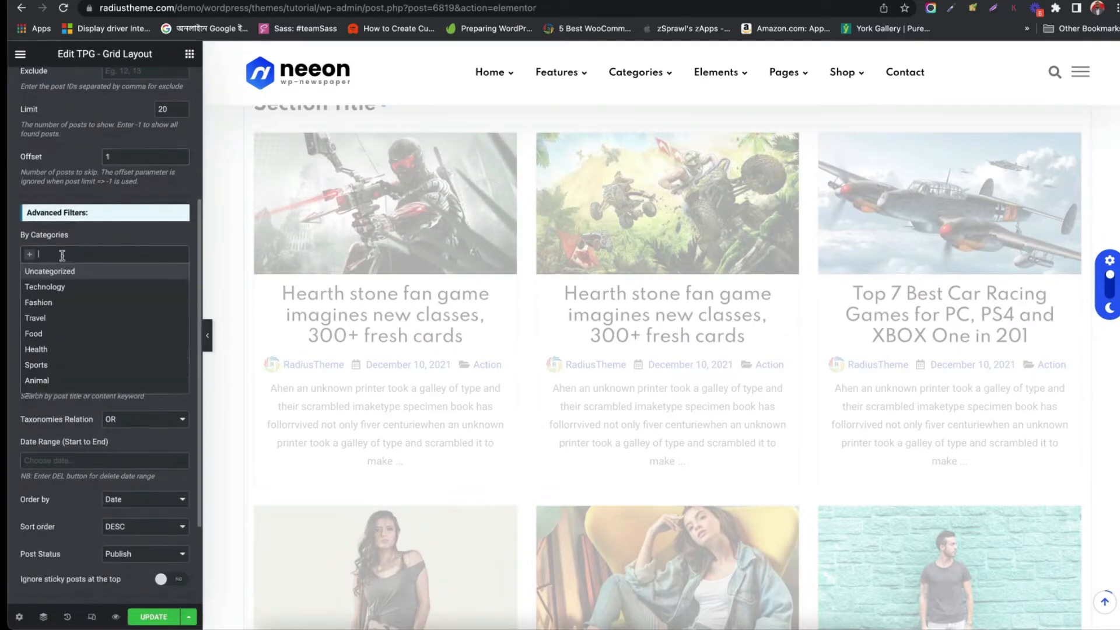
{"action": "left_click", "coordinate": [58, 287]}
{"action": "left_click", "coordinate": [107, 255]}
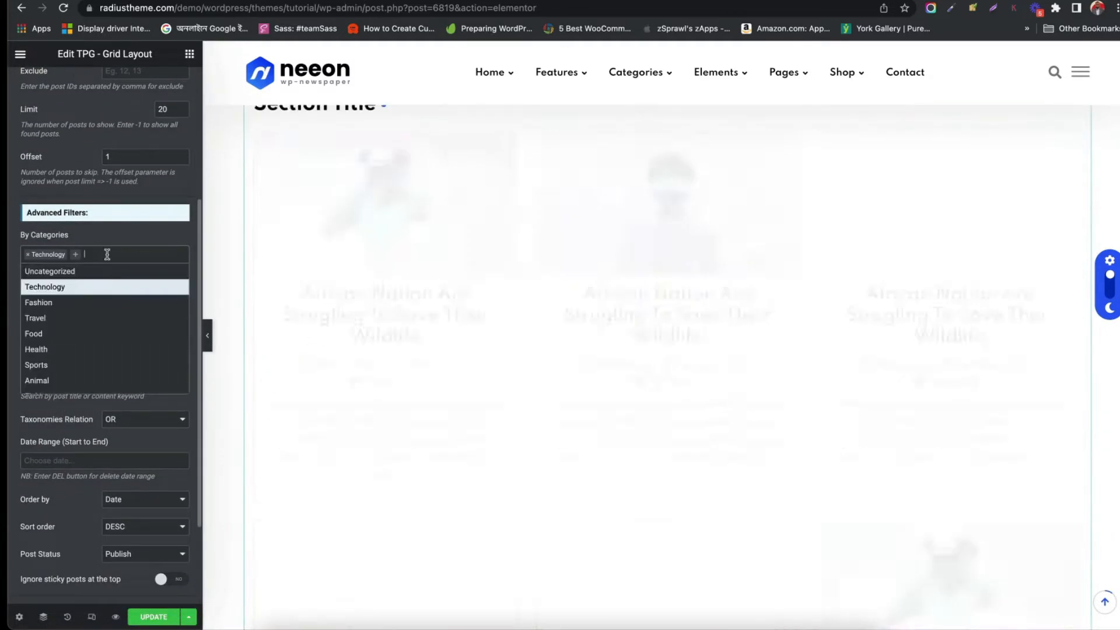
{"action": "left_click", "coordinate": [52, 318]}
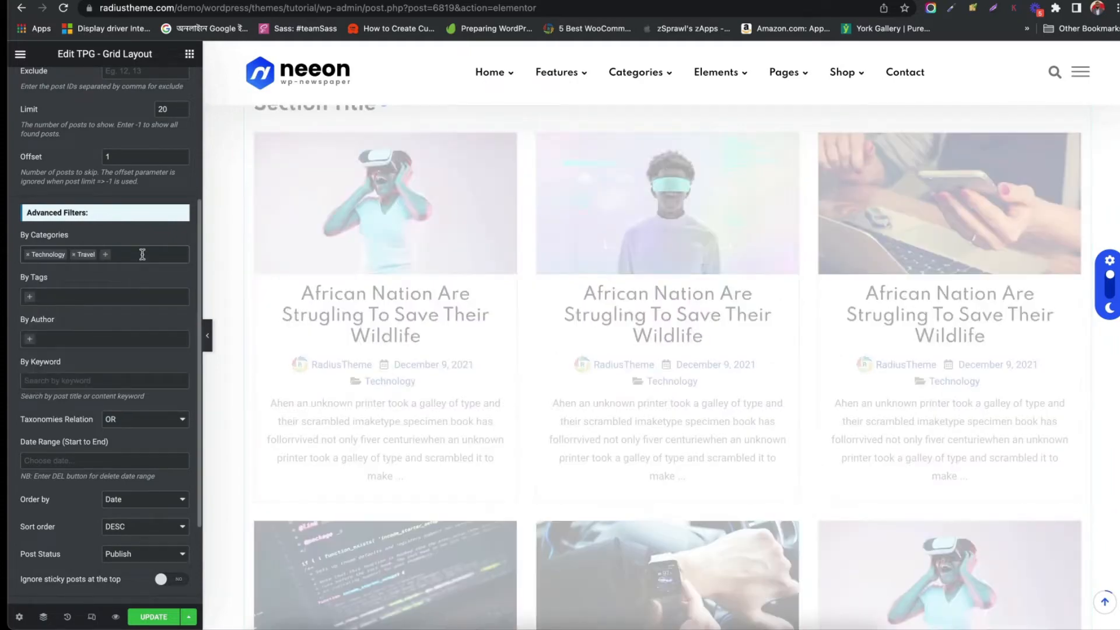
{"action": "left_click", "coordinate": [143, 251]}
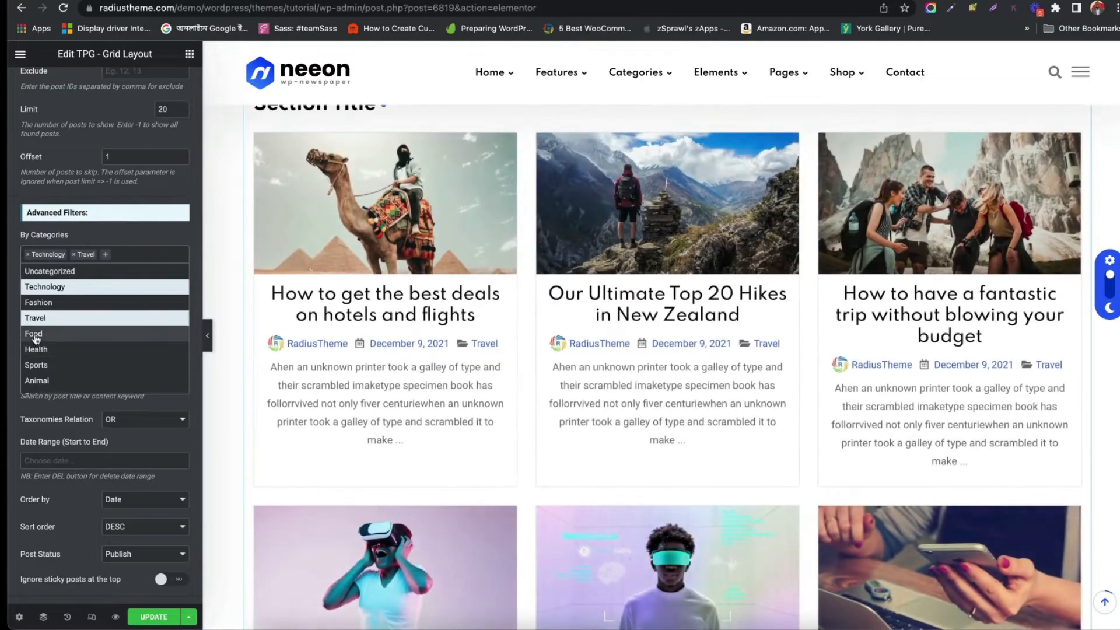
{"action": "left_click", "coordinate": [35, 335]}
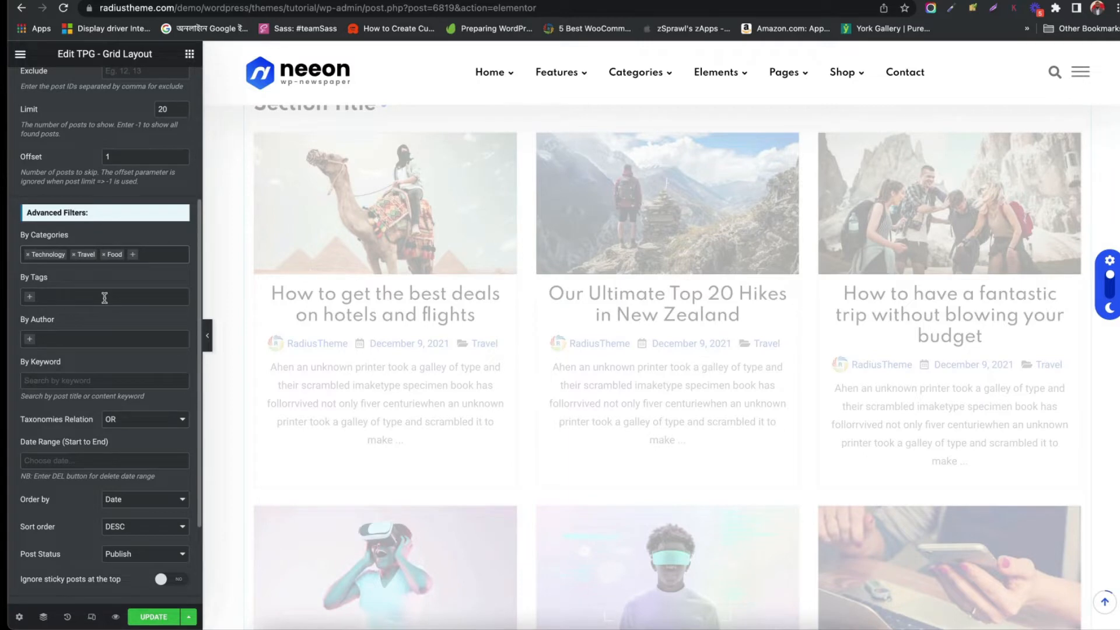
Filter the posts by the tags Food and Travel and by the author RadiusTheme
{"action": "left_click", "coordinate": [59, 298]}
{"action": "left_click", "coordinate": [54, 329]}
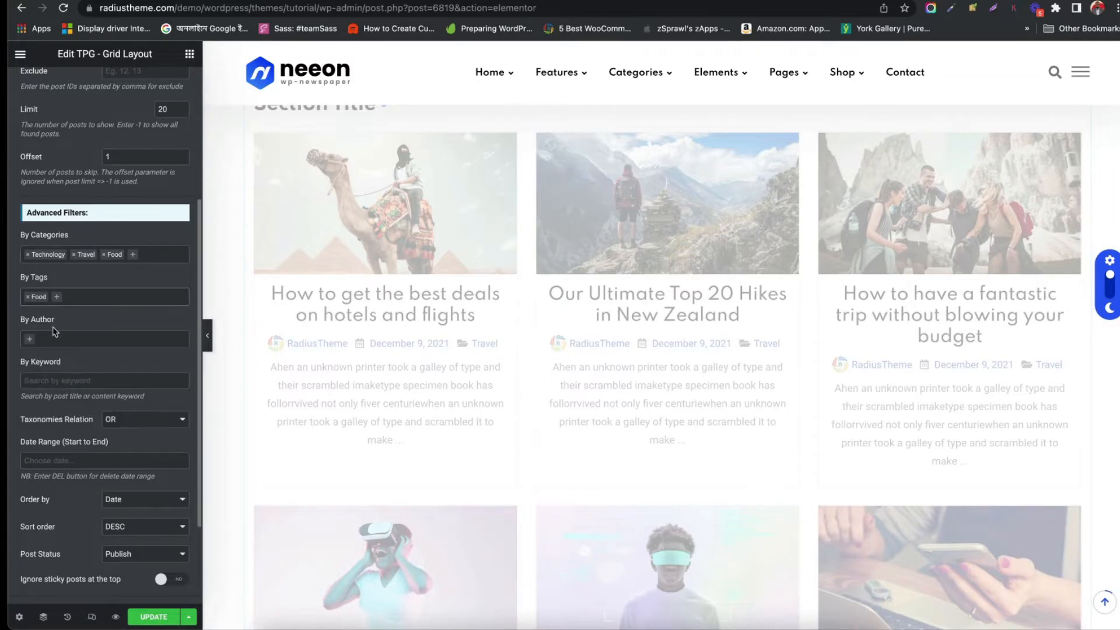
{"action": "left_click", "coordinate": [88, 301]}
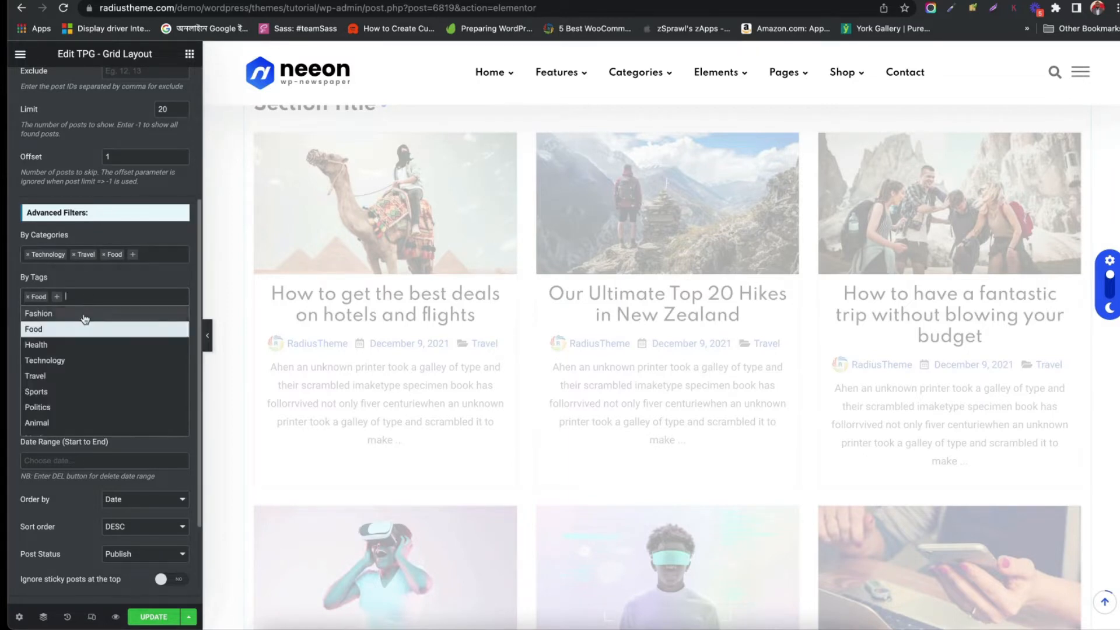
{"action": "left_click", "coordinate": [51, 374]}
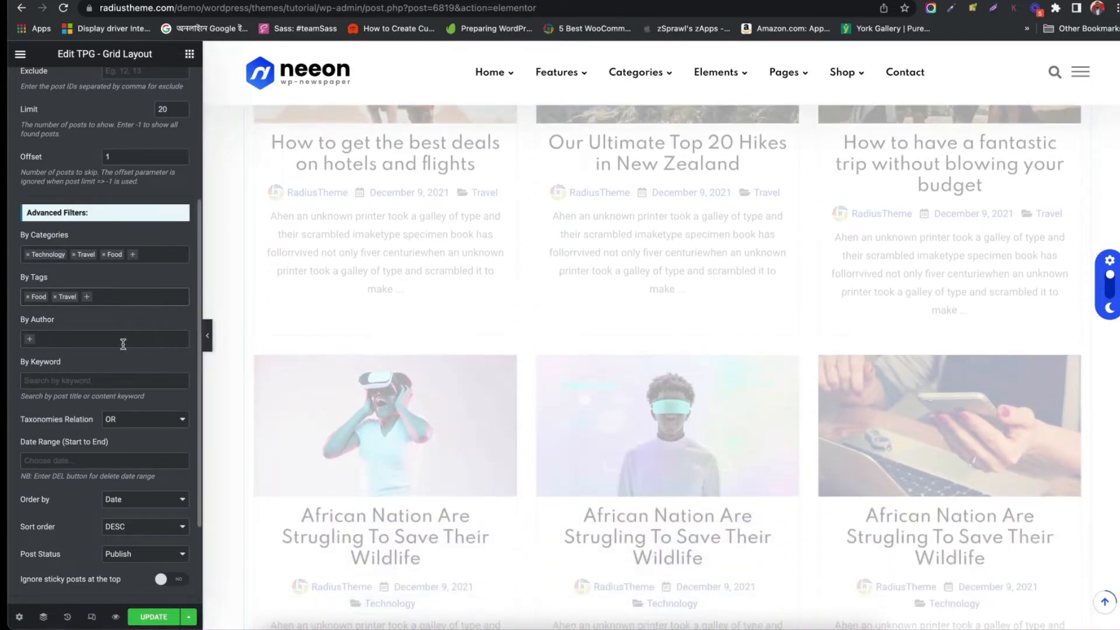
{"action": "left_click", "coordinate": [50, 344]}
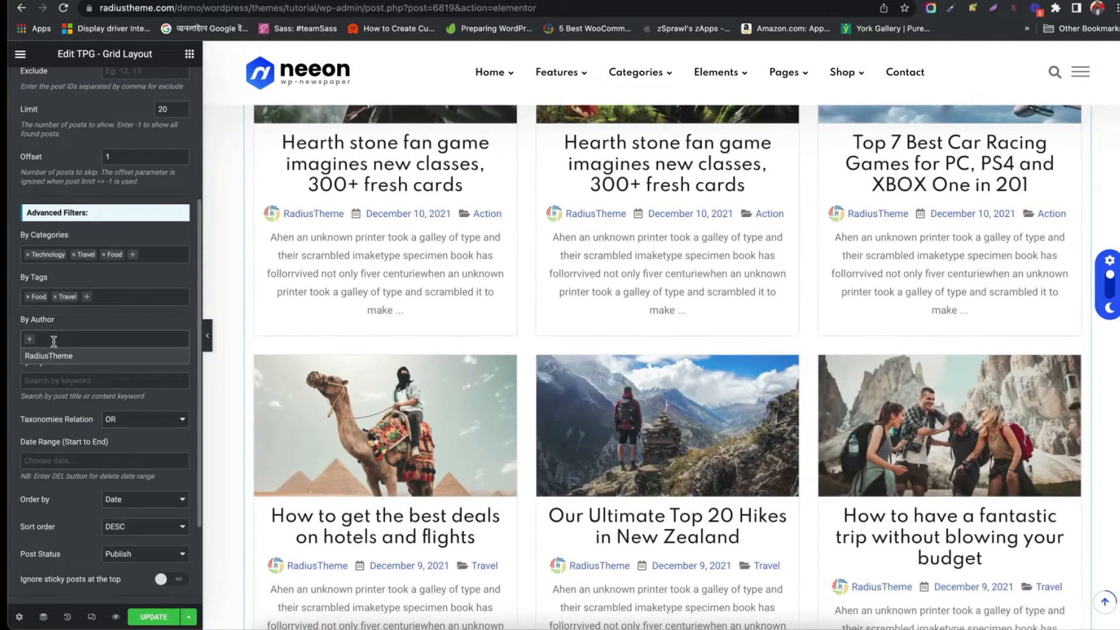
{"action": "left_click", "coordinate": [51, 357]}
Examine the keyword, taxonomies relation and date range filter options
{"action": "left_click", "coordinate": [77, 384]}
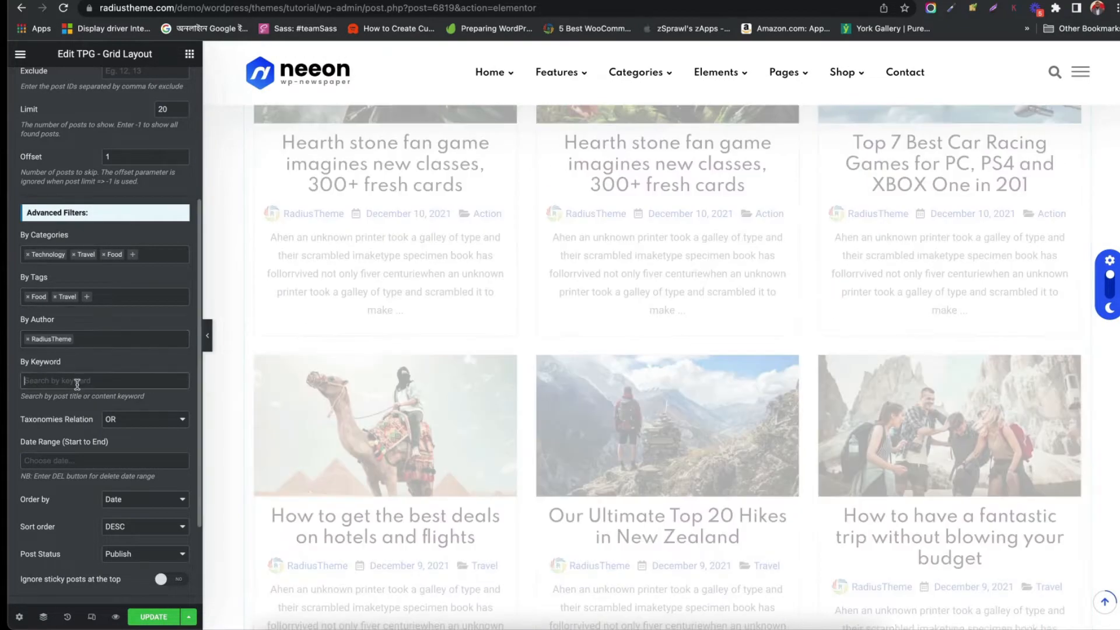
{"action": "scroll", "coordinate": [103, 380], "scroll_direction": "down", "scroll_amount": 3}
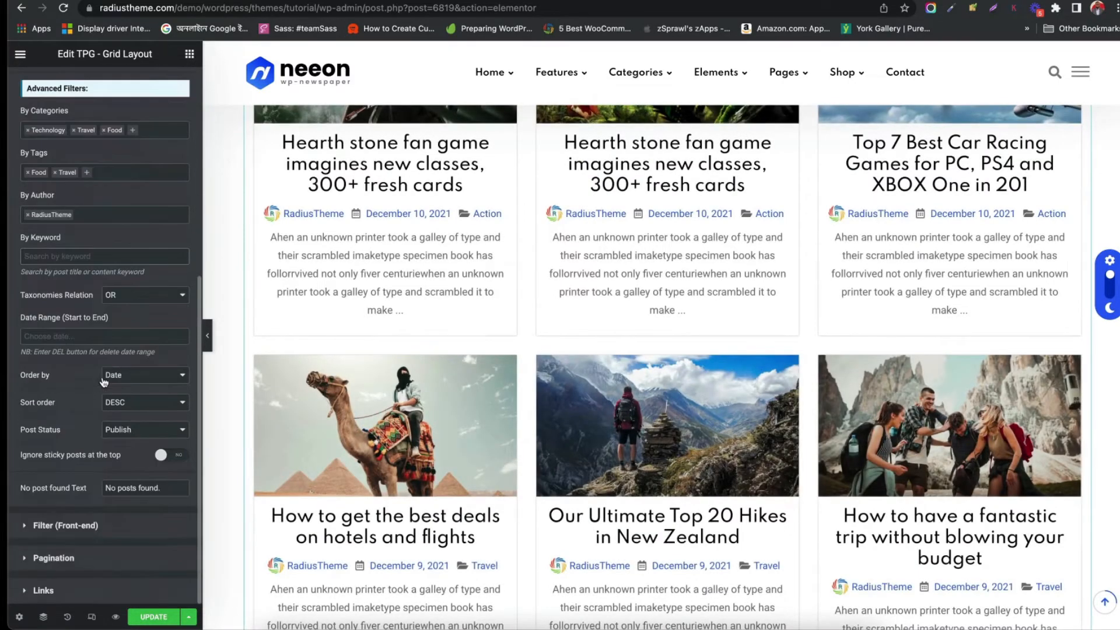
{"action": "scroll", "coordinate": [92, 322], "scroll_direction": "up", "scroll_amount": 2}
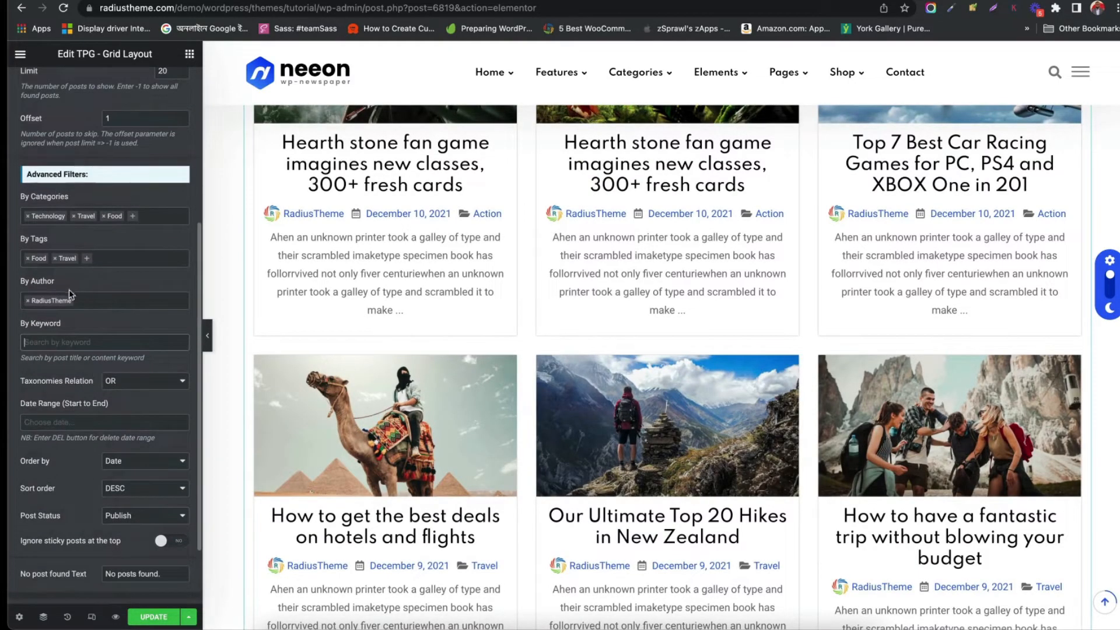
{"action": "left_click", "coordinate": [144, 381]}
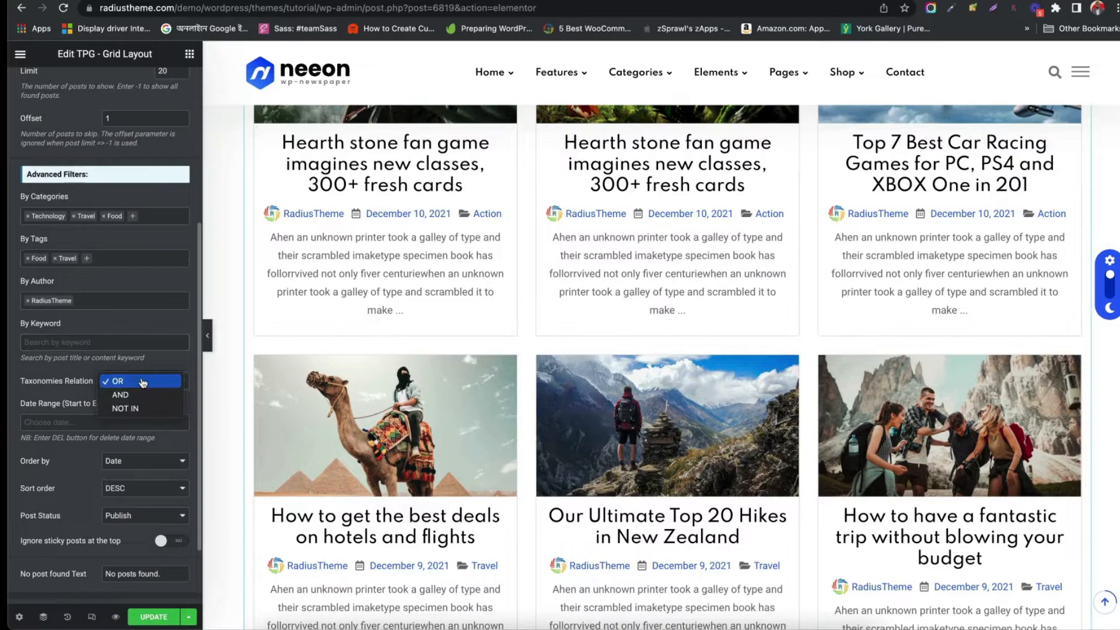
{"action": "left_click", "coordinate": [64, 397]}
{"action": "scroll", "coordinate": [55, 322], "scroll_direction": "down", "scroll_amount": 2}
{"action": "left_click", "coordinate": [55, 335]}
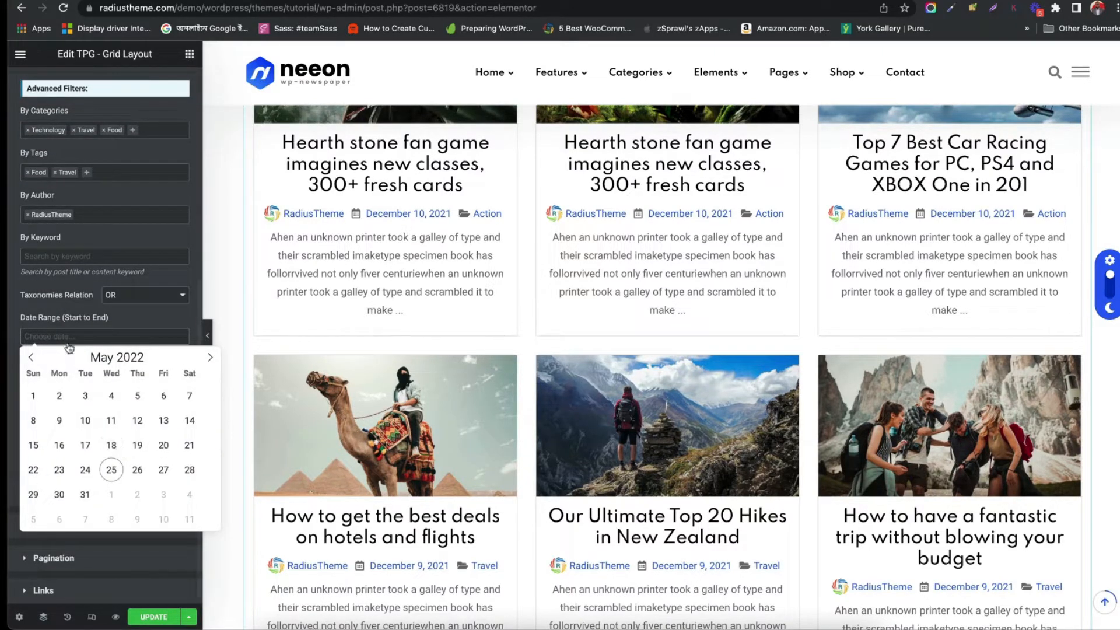
{"action": "left_click", "coordinate": [56, 315]}
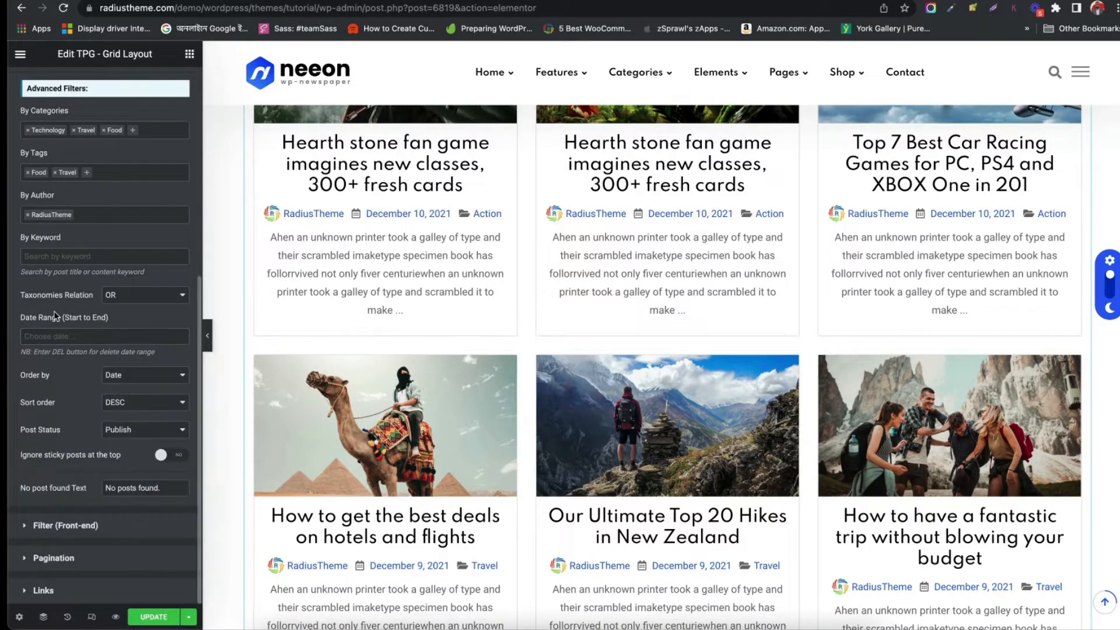
Try ordering the posts by post ID, Author and Title, then set the order back to Date
{"action": "left_click", "coordinate": [115, 376]}
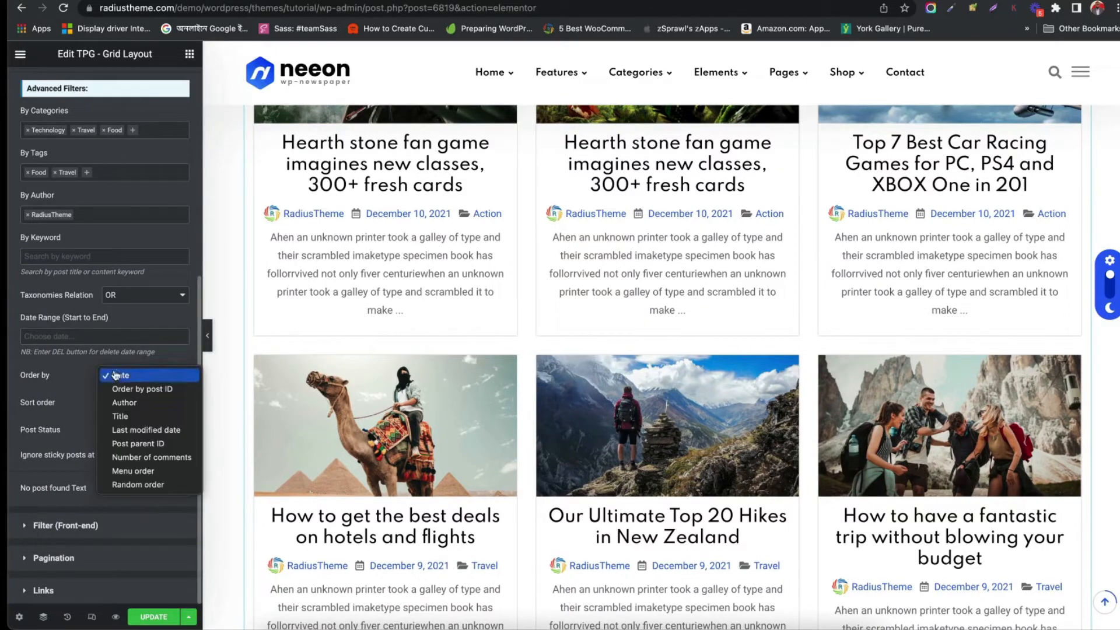
{"action": "left_click", "coordinate": [140, 389]}
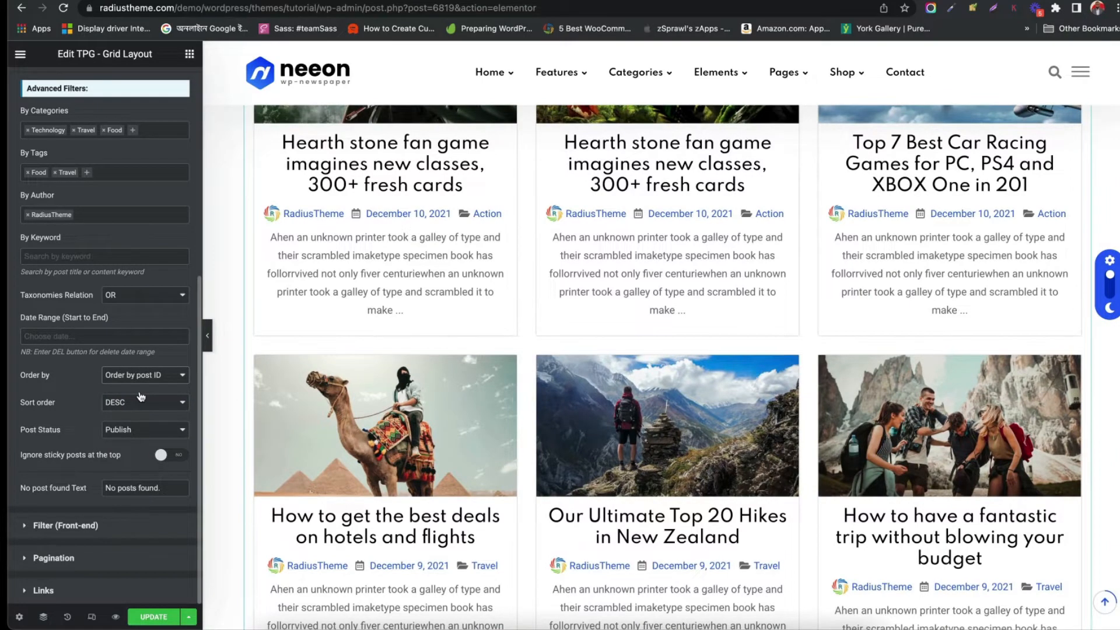
{"action": "left_click", "coordinate": [138, 382]}
{"action": "left_click", "coordinate": [134, 389]}
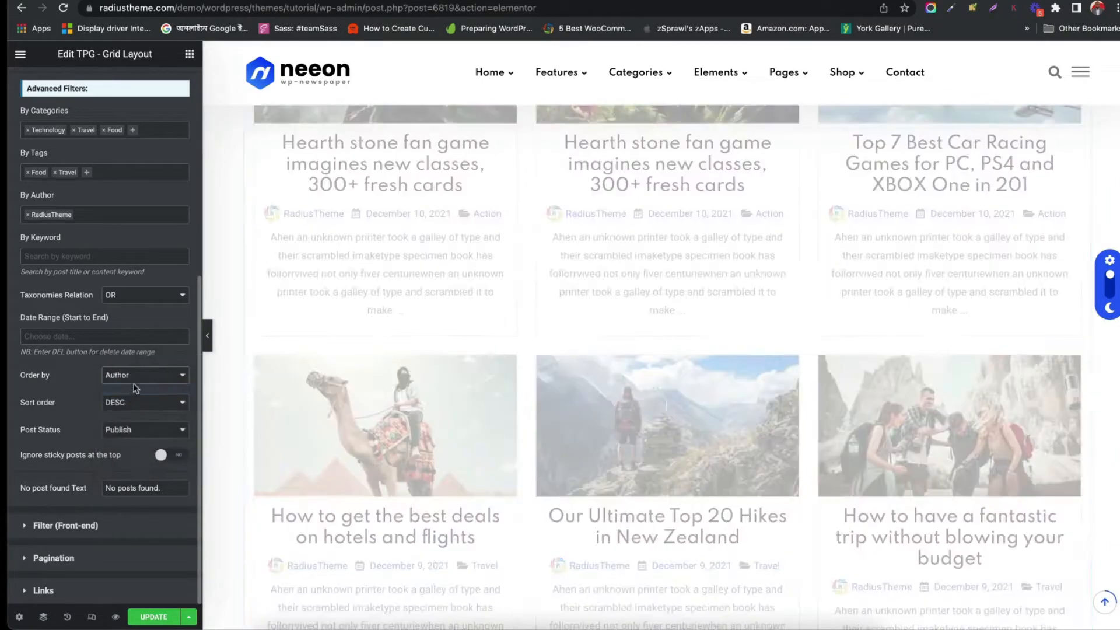
{"action": "left_click", "coordinate": [136, 378]}
{"action": "left_click", "coordinate": [134, 389]}
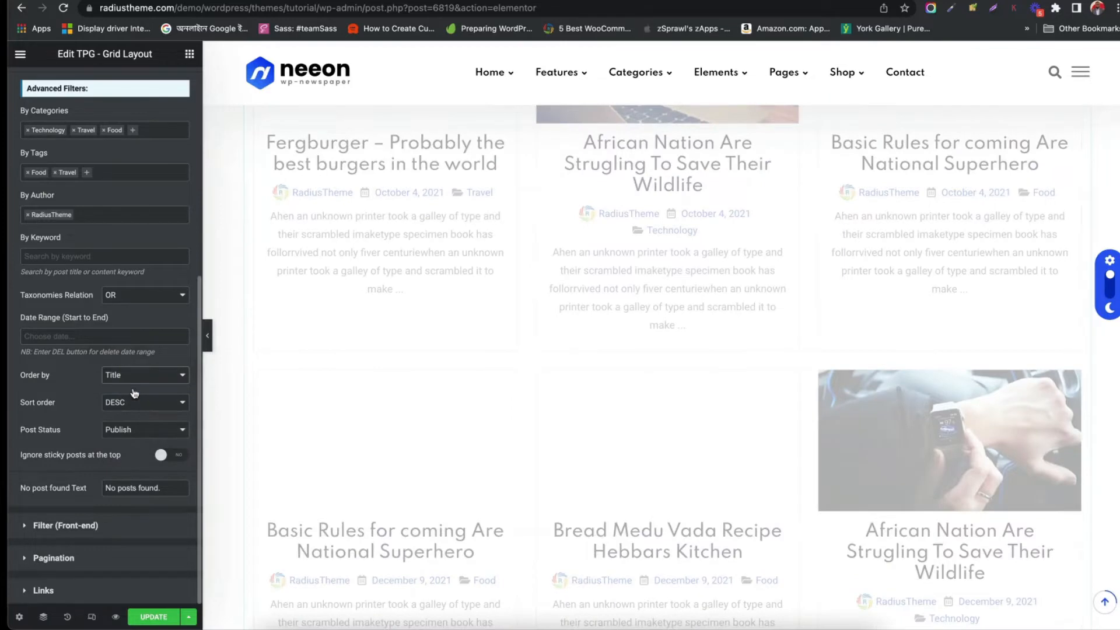
{"action": "left_click", "coordinate": [136, 379]}
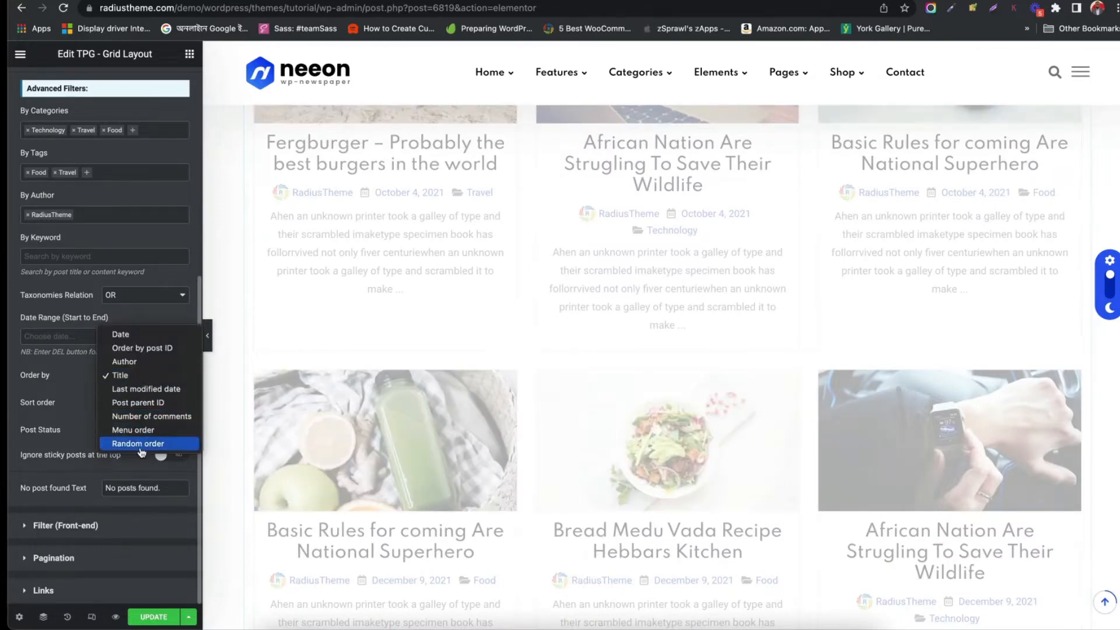
{"action": "left_click", "coordinate": [127, 336]}
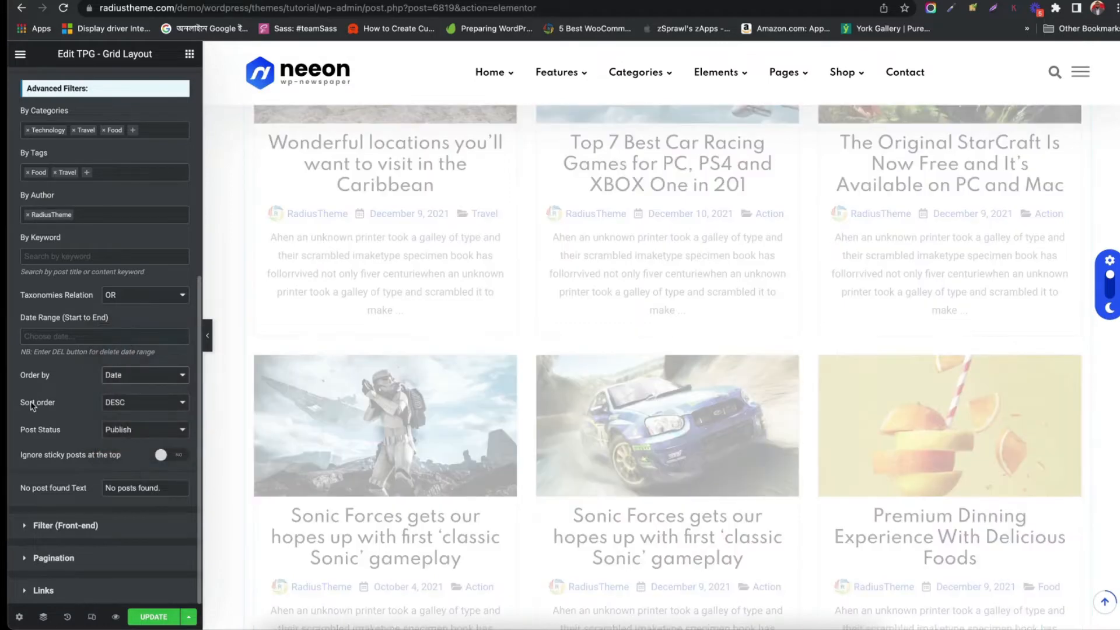
Examine the sort order, post status, ignore sticky posts and no-post-found text options
{"action": "left_click", "coordinate": [116, 406]}
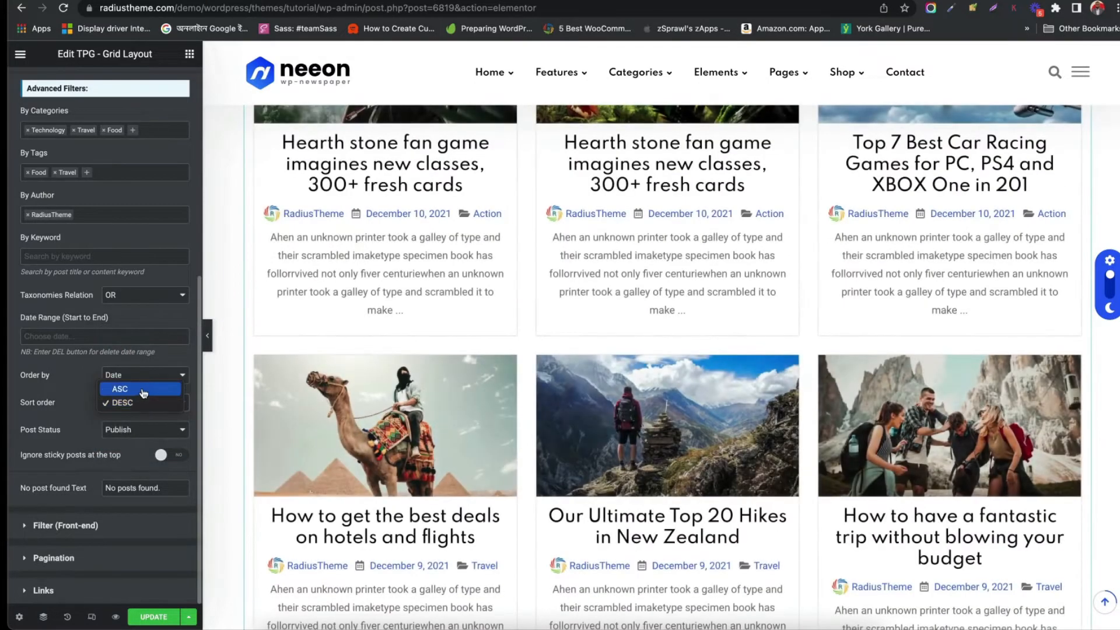
{"action": "left_click", "coordinate": [56, 417]}
{"action": "left_click", "coordinate": [136, 438]}
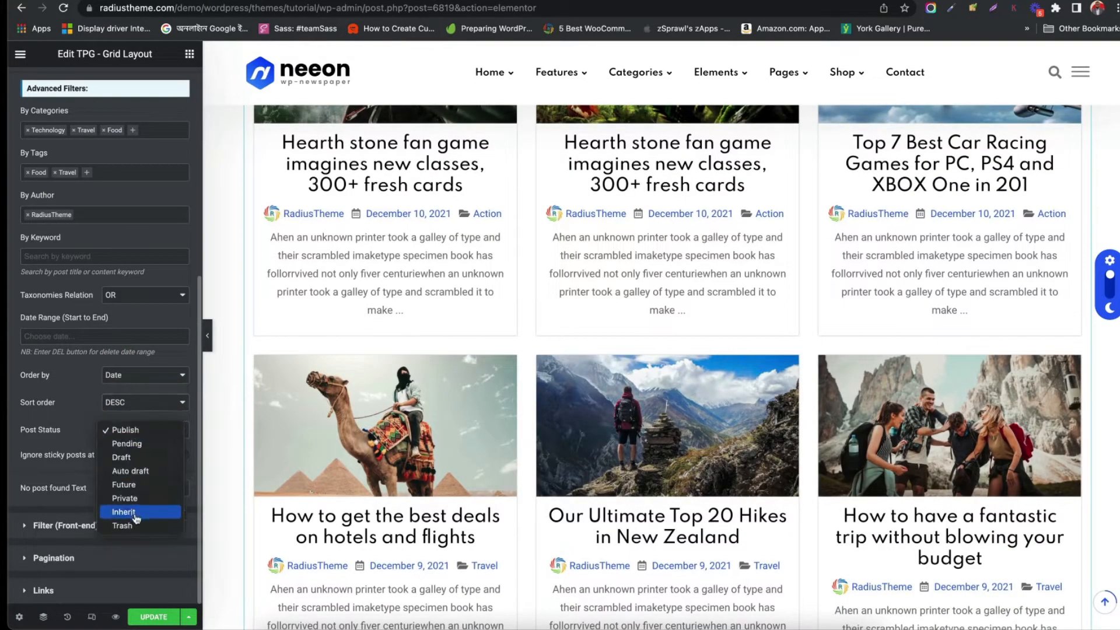
{"action": "left_click", "coordinate": [148, 430]}
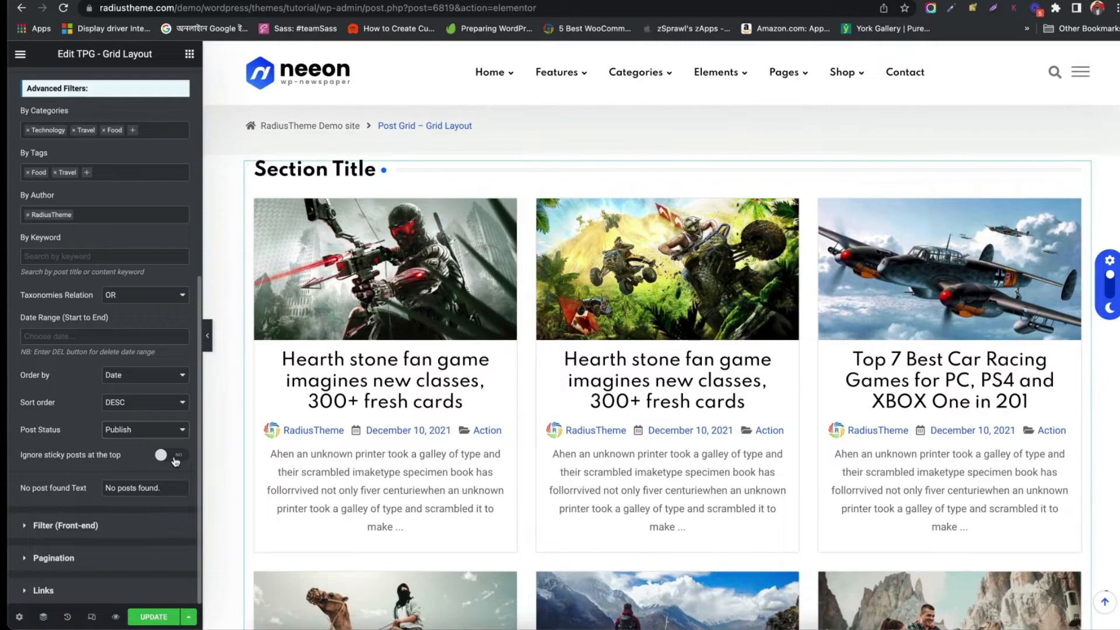
{"action": "left_click", "coordinate": [176, 461]}
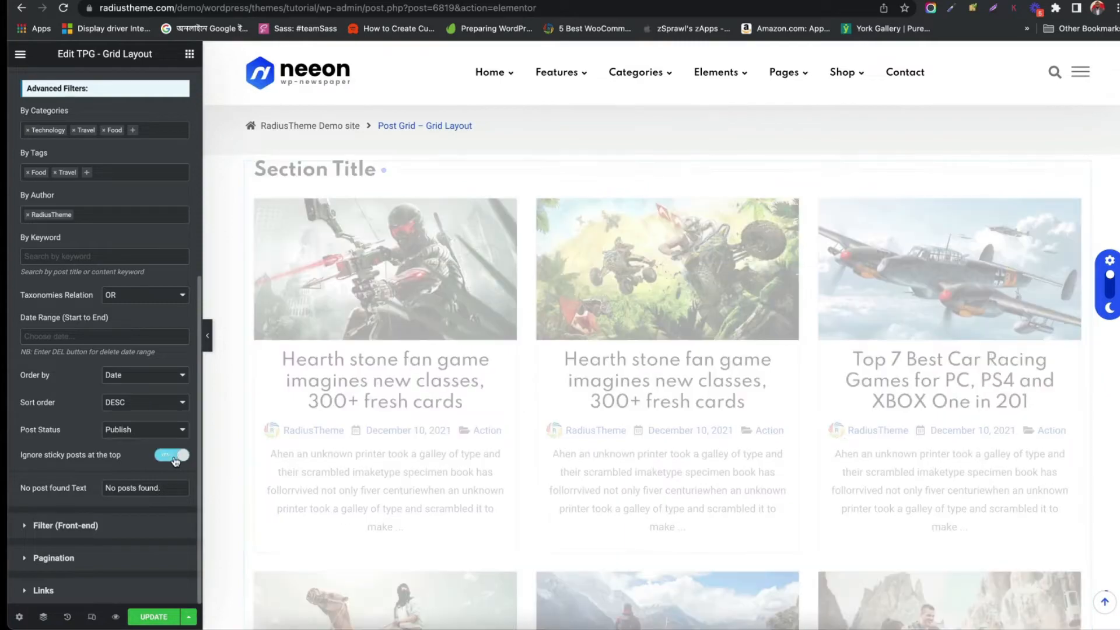
{"action": "left_click", "coordinate": [176, 460]}
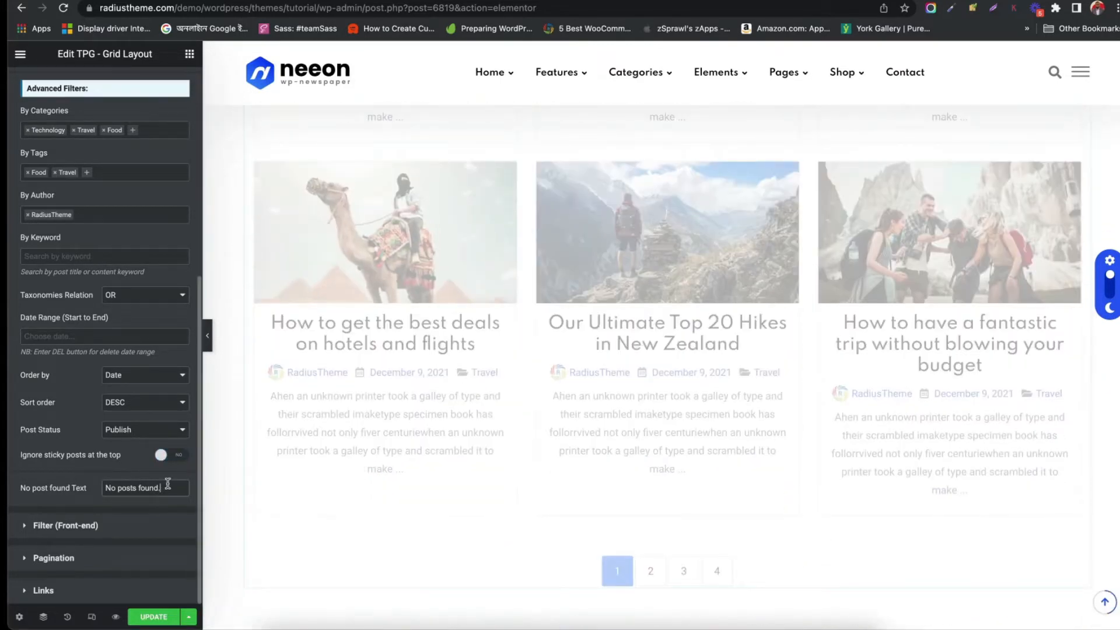
{"action": "left_click_drag", "start_coordinate": [167, 484], "coordinate": [93, 492]}
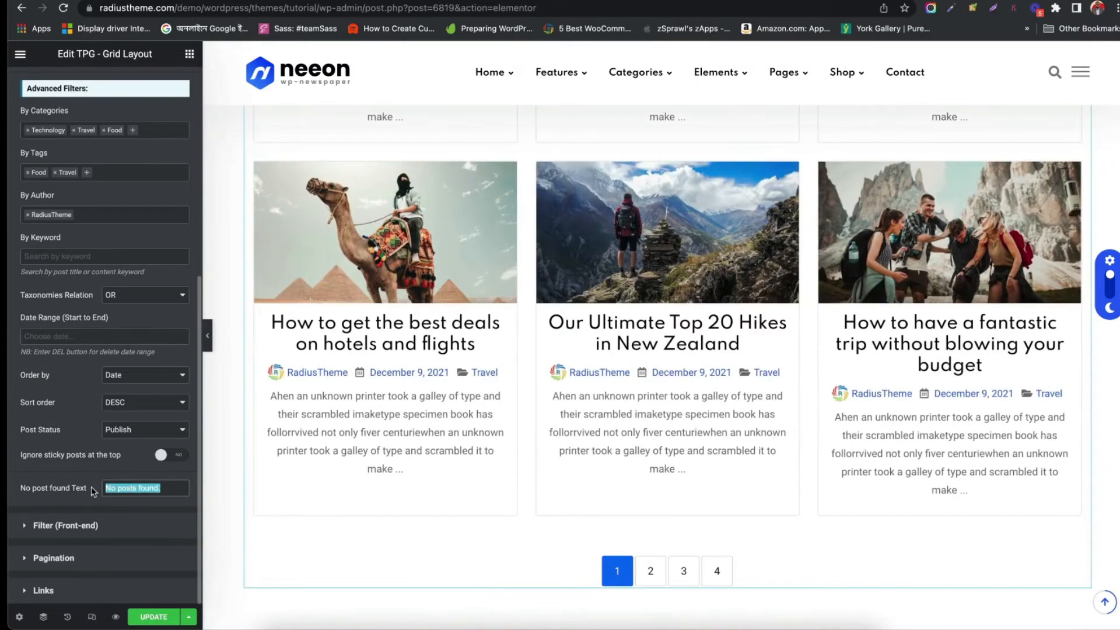
Open the front-end Filter settings and try turning the Taxonomy Filter on, then off again
{"action": "left_click", "coordinate": [81, 527]}
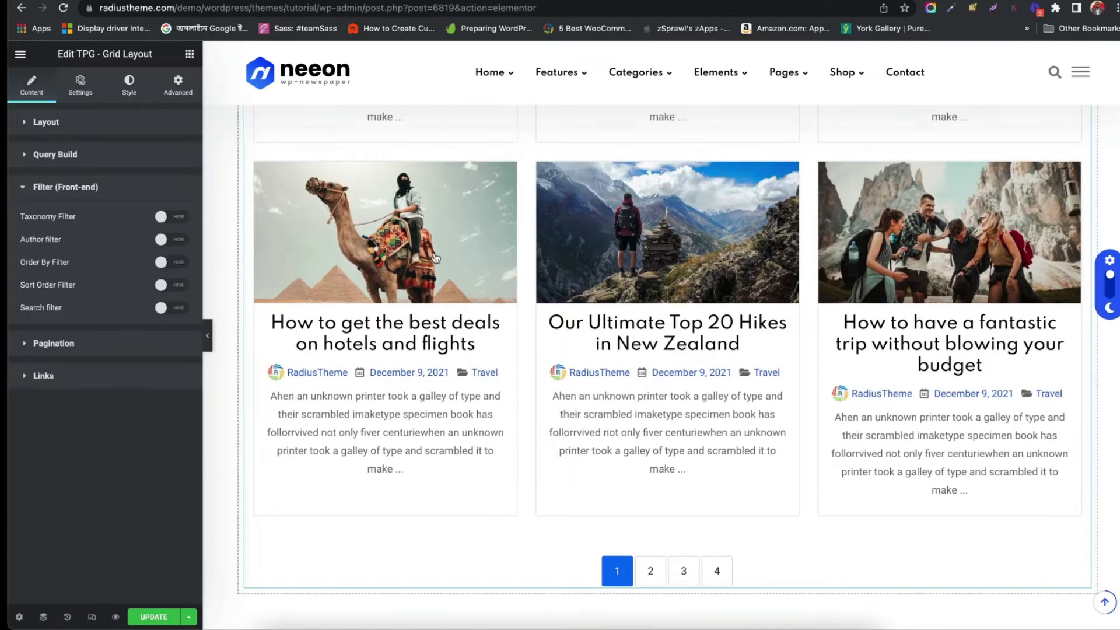
{"action": "scroll", "coordinate": [447, 263], "scroll_direction": "up", "scroll_amount": 8}
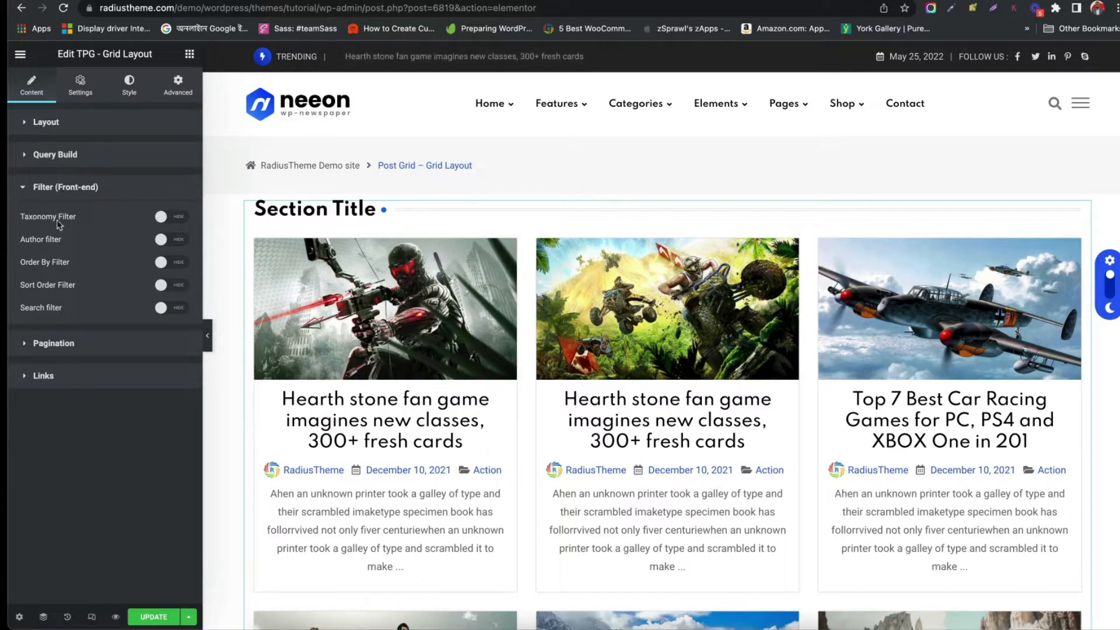
{"action": "left_click", "coordinate": [181, 218]}
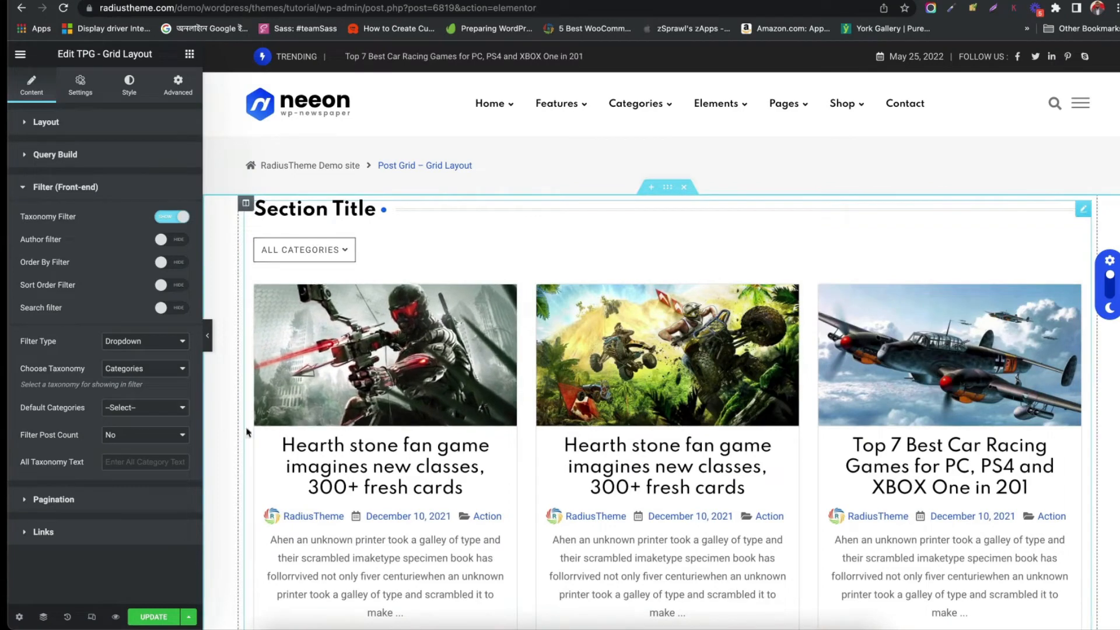
{"action": "left_click", "coordinate": [165, 218]}
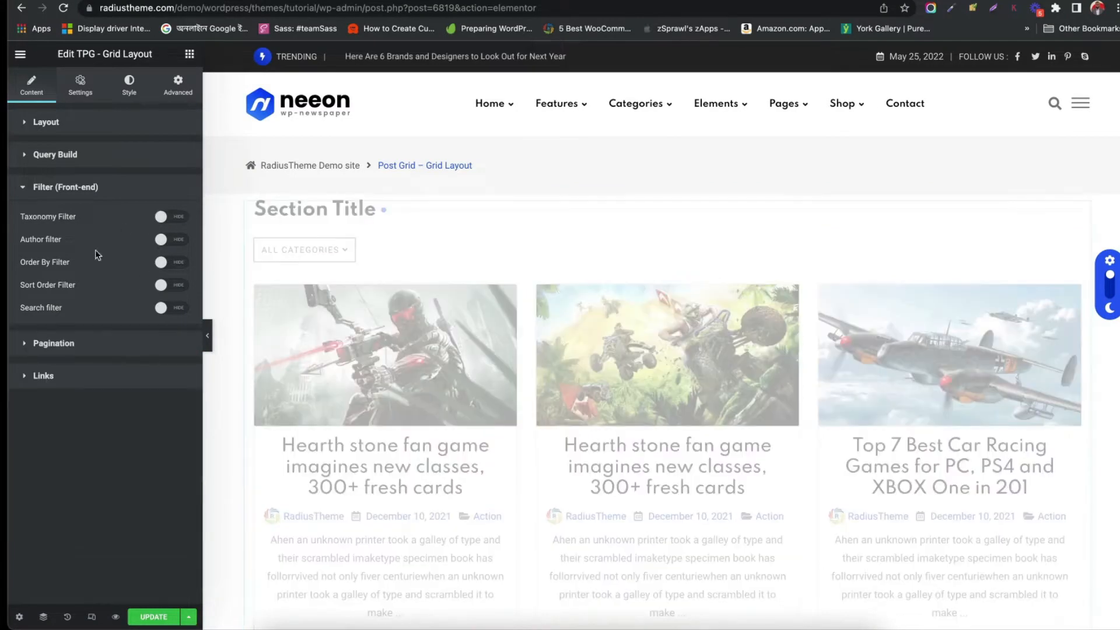
Open the Pagination settings and set the number of posts displayed per page to 9
{"action": "left_click", "coordinate": [73, 344]}
{"action": "scroll", "coordinate": [431, 304], "scroll_direction": "down", "scroll_amount": 10}
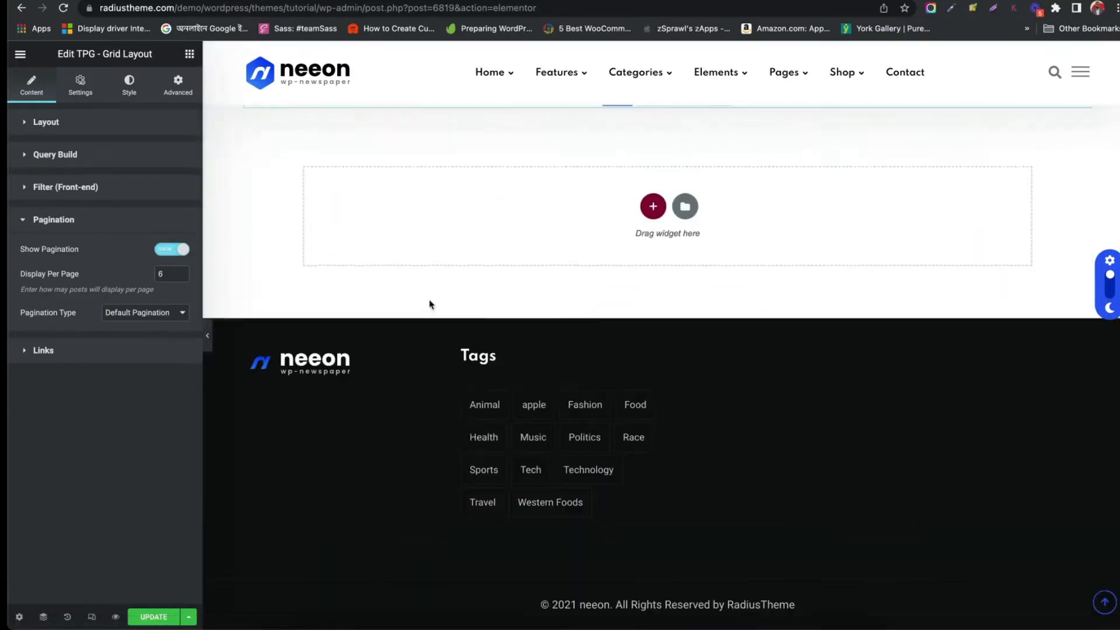
{"action": "scroll", "coordinate": [430, 304], "scroll_direction": "up", "scroll_amount": 6}
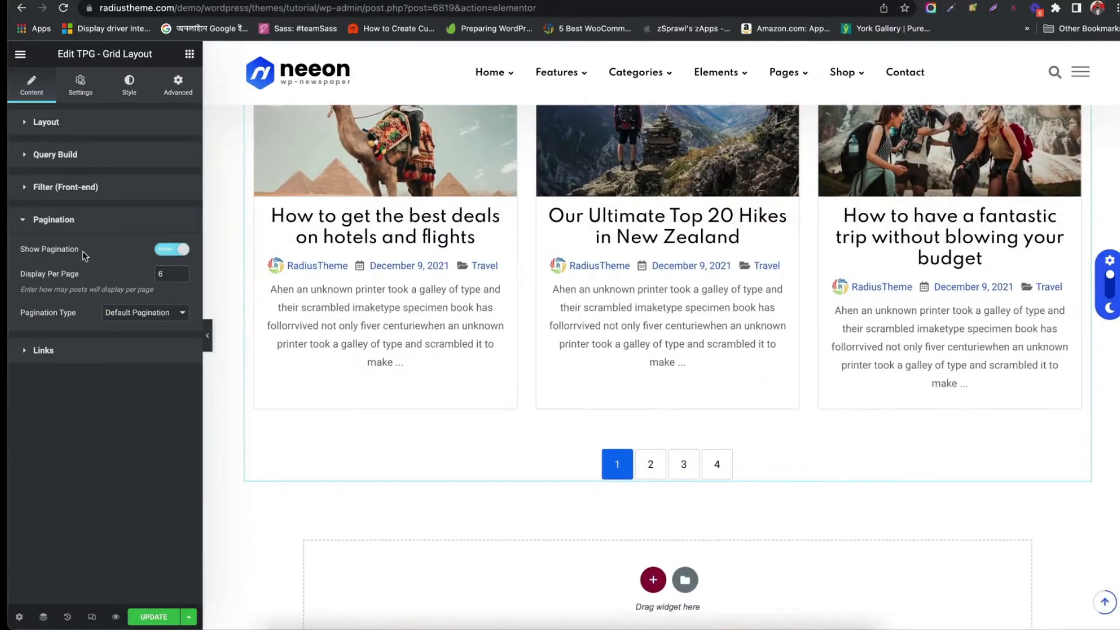
{"action": "scroll", "coordinate": [350, 280], "scroll_direction": "up", "scroll_amount": 9}
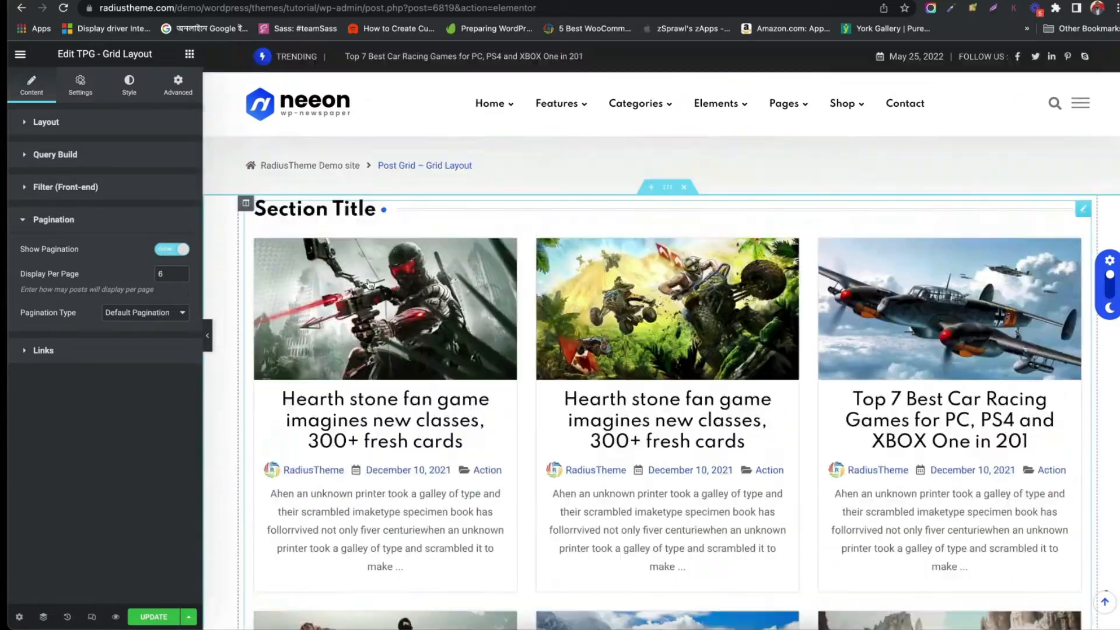
{"action": "scroll", "coordinate": [350, 280], "scroll_direction": "down", "scroll_amount": 6}
{"action": "left_click", "coordinate": [180, 272]}
{"action": "left_click", "coordinate": [180, 271]}
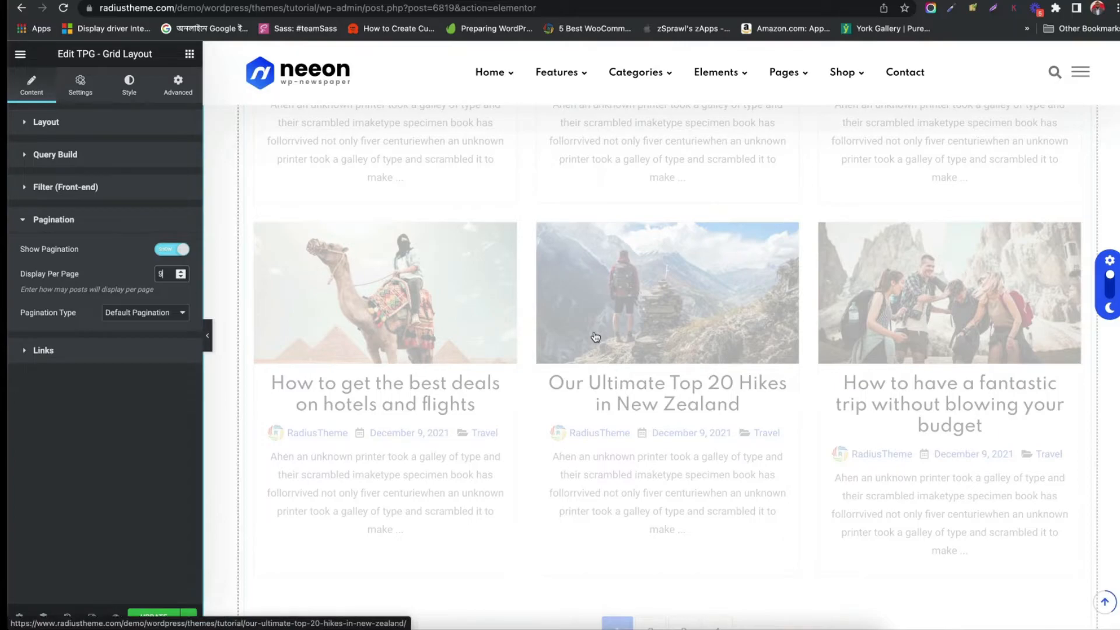
{"action": "scroll", "coordinate": [595, 336], "scroll_direction": "down", "scroll_amount": 10}
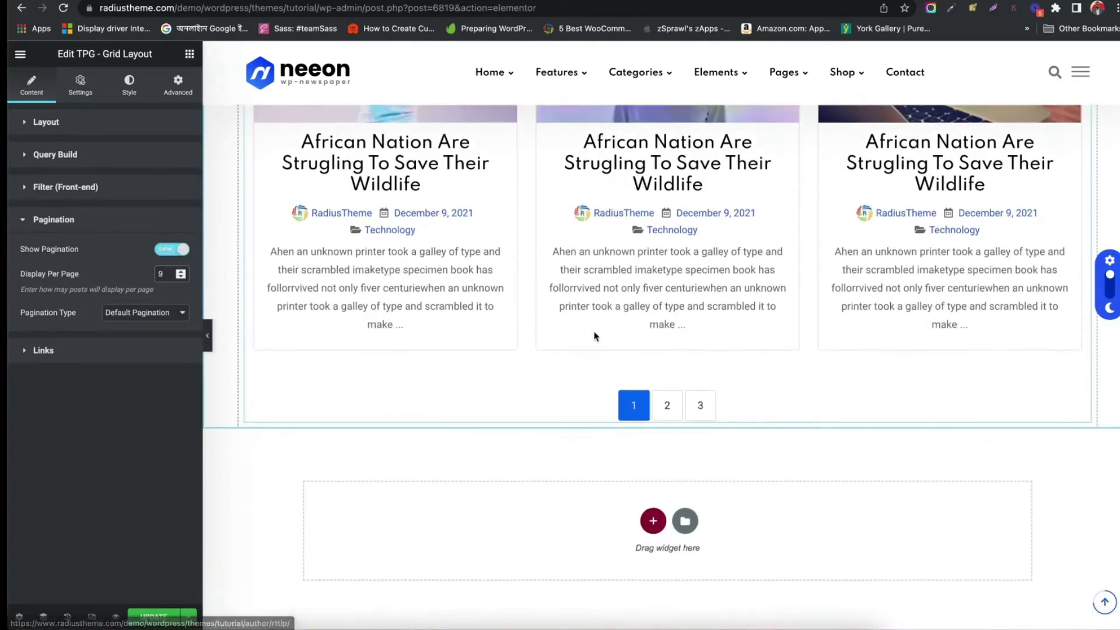
{"action": "scroll", "coordinate": [671, 396], "scroll_direction": "up", "scroll_amount": 15}
{"action": "scroll", "coordinate": [637, 392], "scroll_direction": "down", "scroll_amount": 4}
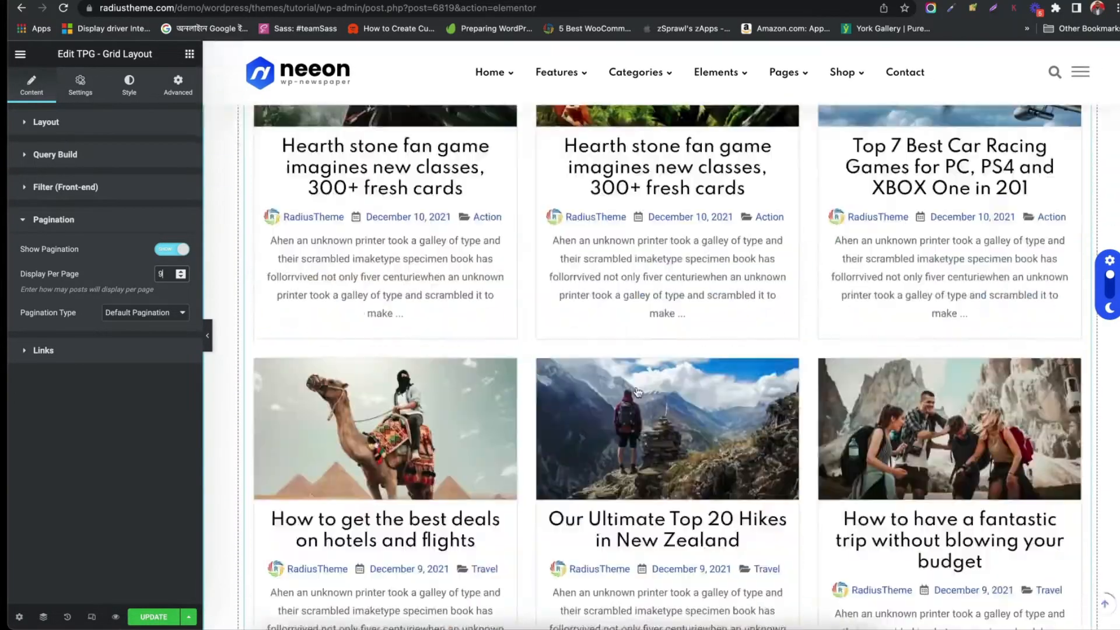
{"action": "scroll", "coordinate": [638, 392], "scroll_direction": "up", "scroll_amount": 5}
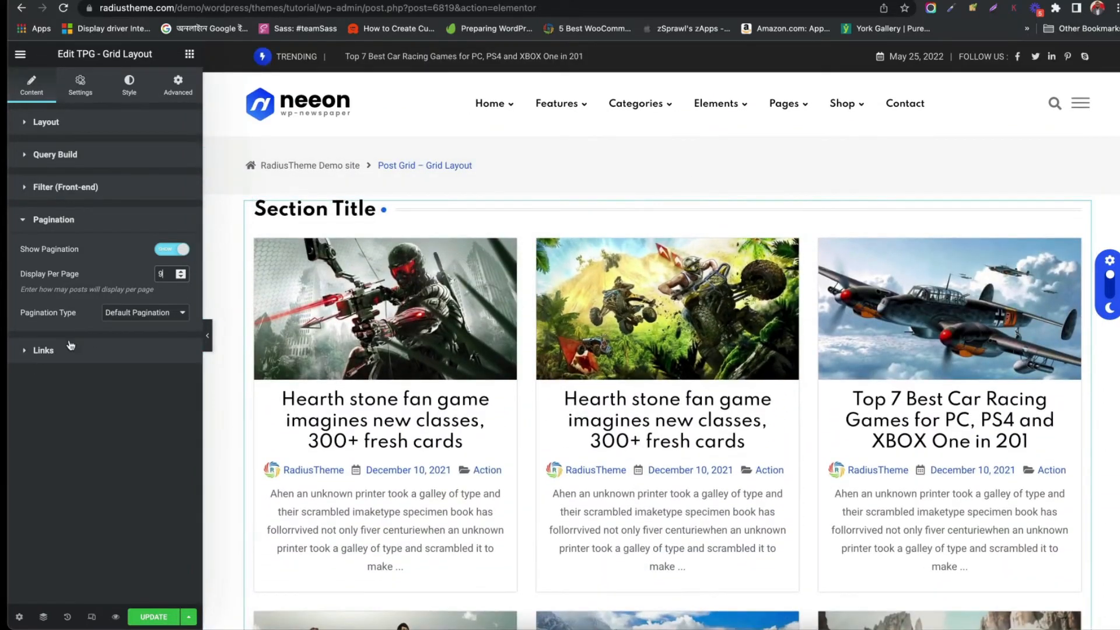
Open the Links settings and examine the post link type options
{"action": "left_click", "coordinate": [56, 358]}
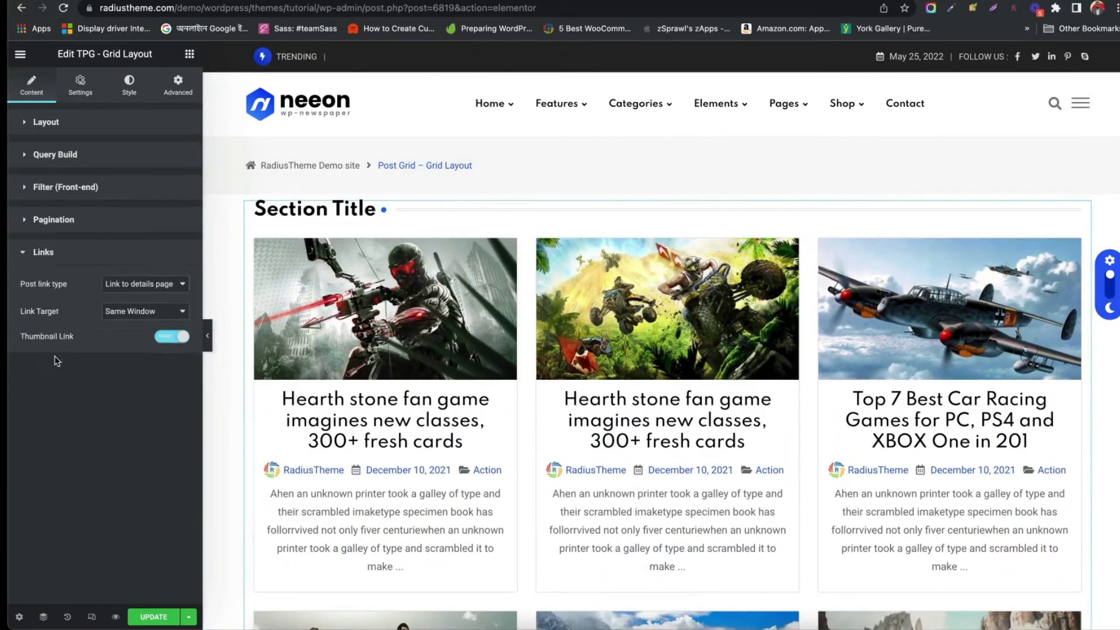
{"action": "left_click", "coordinate": [133, 286]}
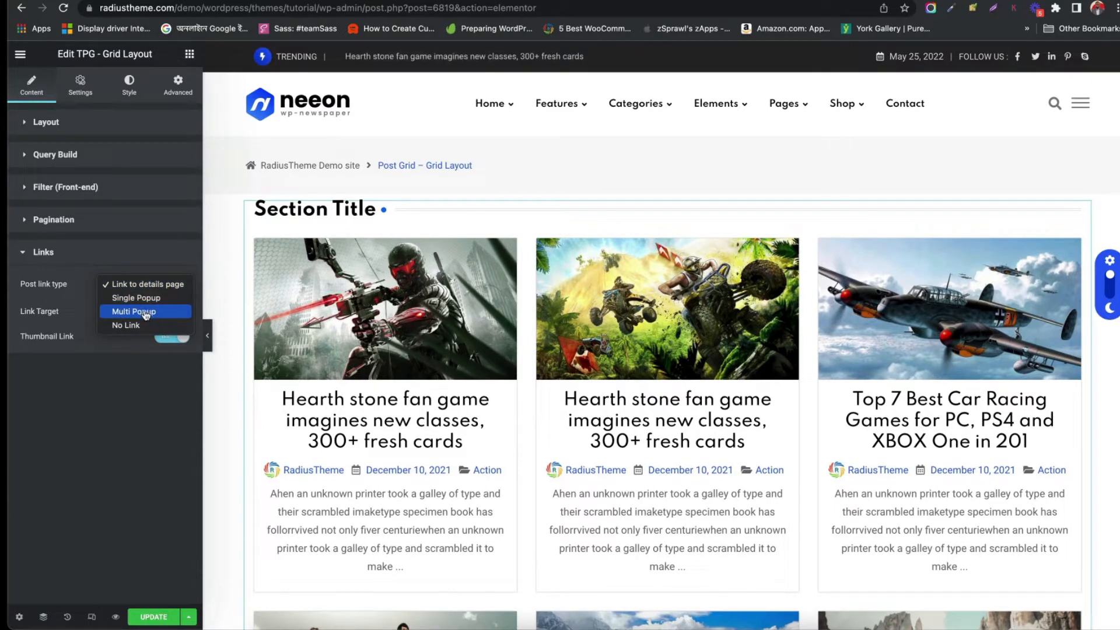
{"action": "left_click", "coordinate": [51, 346]}
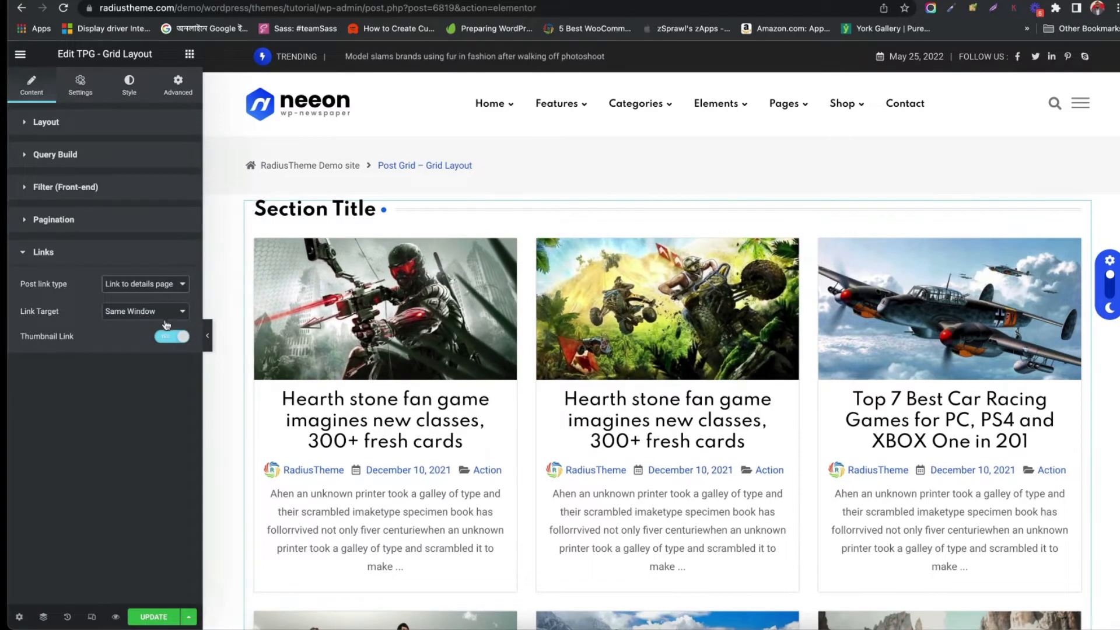
Try turning the Thumbnail Link off, then turn it back on
{"action": "left_click", "coordinate": [166, 337]}
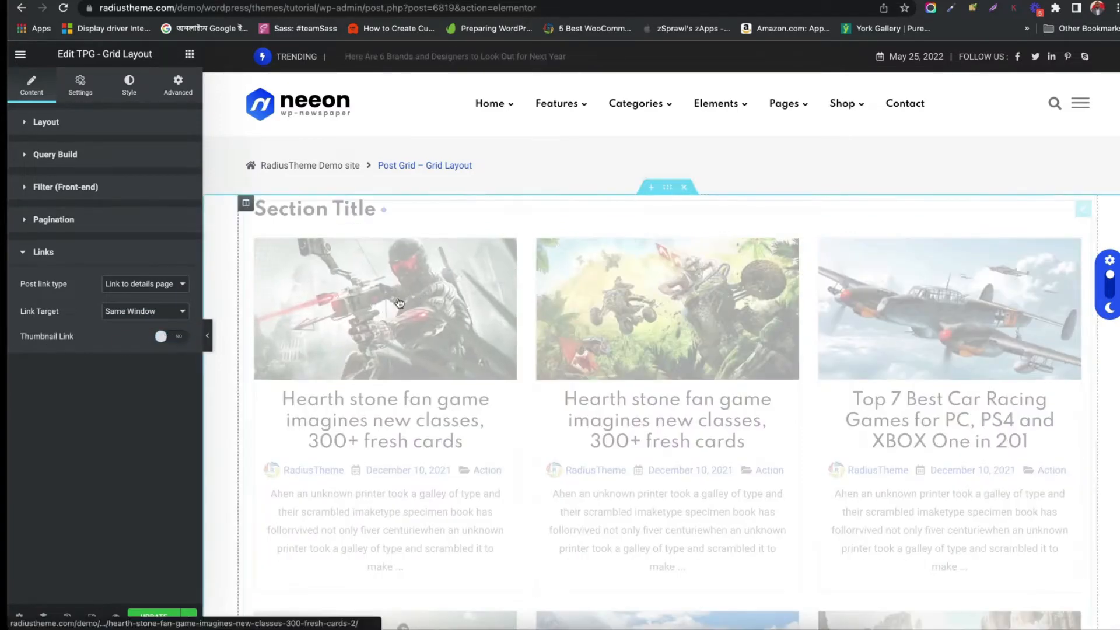
{"action": "left_click", "coordinate": [166, 336]}
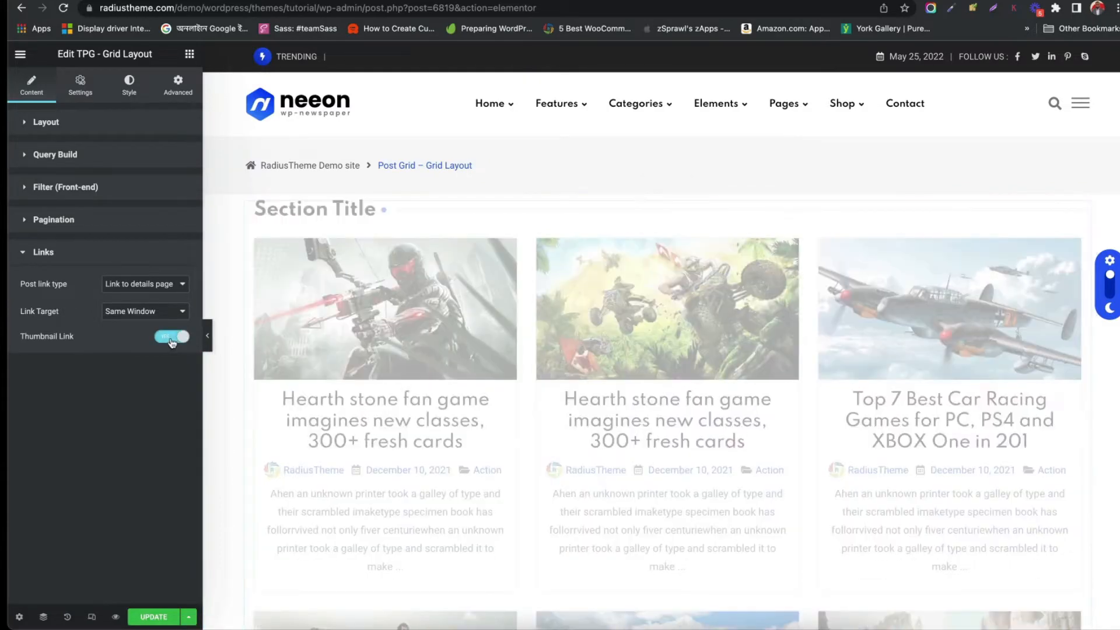
{"action": "scroll", "coordinate": [532, 266], "scroll_direction": "down", "scroll_amount": 8}
{"action": "scroll", "coordinate": [310, 59], "scroll_direction": "up", "scroll_amount": 8}
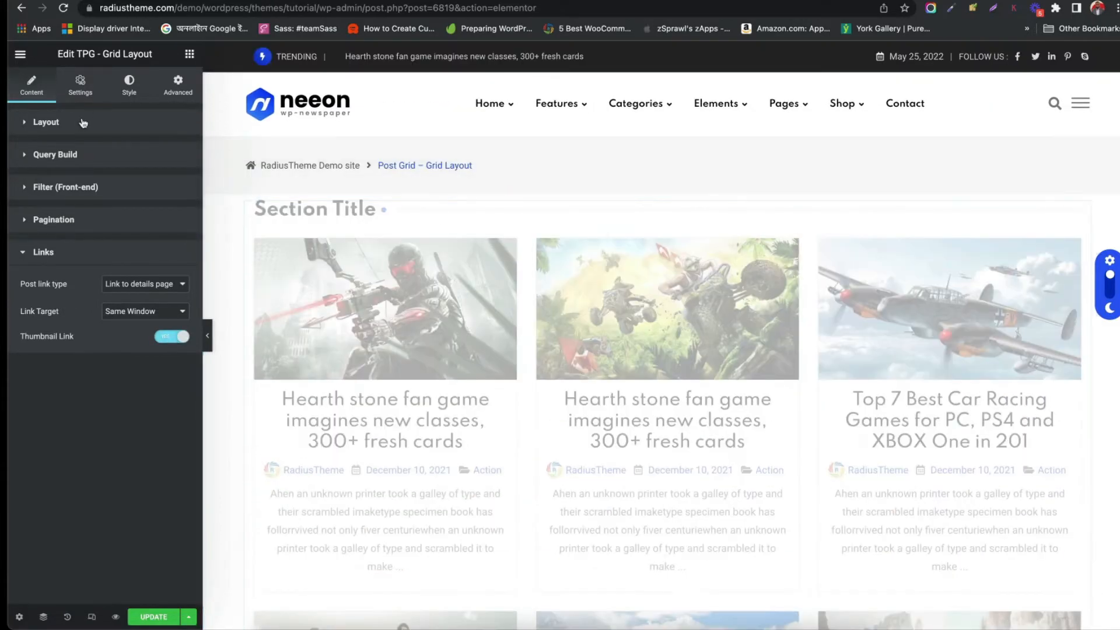
In the widget's Field Selection settings, toggle Post Date off and back on, then hide Post Author
{"action": "left_click", "coordinate": [79, 85]}
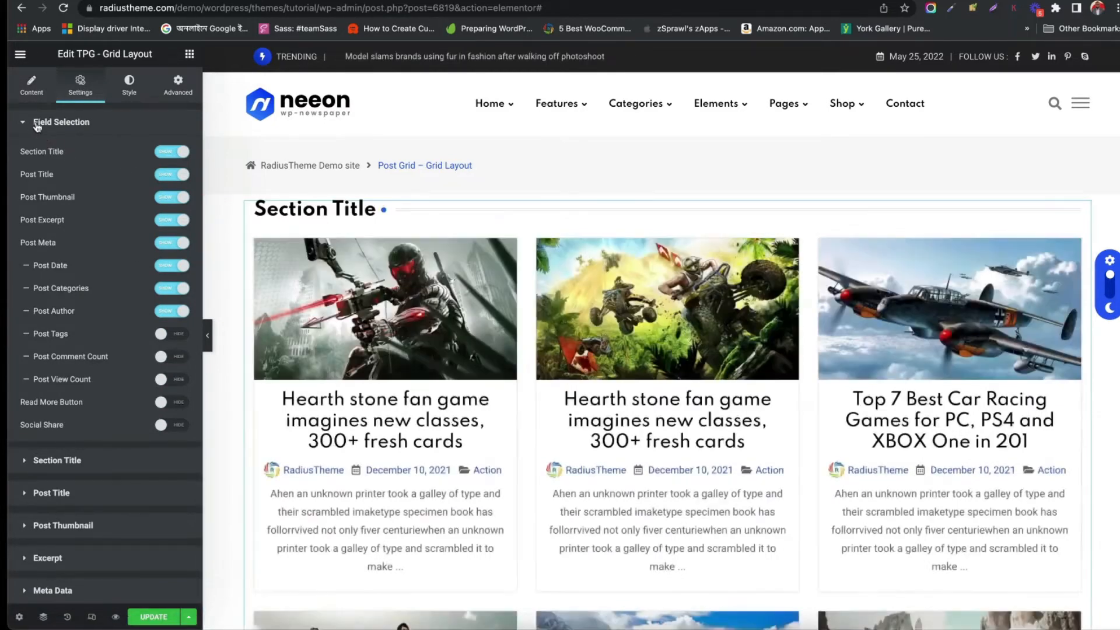
{"action": "scroll", "coordinate": [407, 370], "scroll_direction": "down", "scroll_amount": 2}
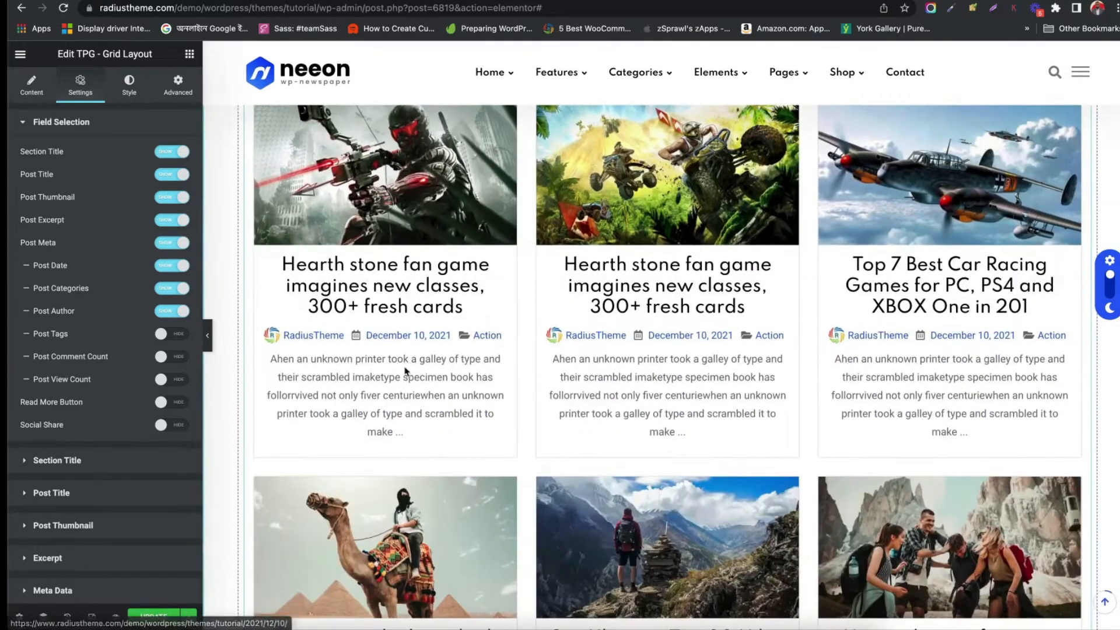
{"action": "left_click", "coordinate": [172, 266]}
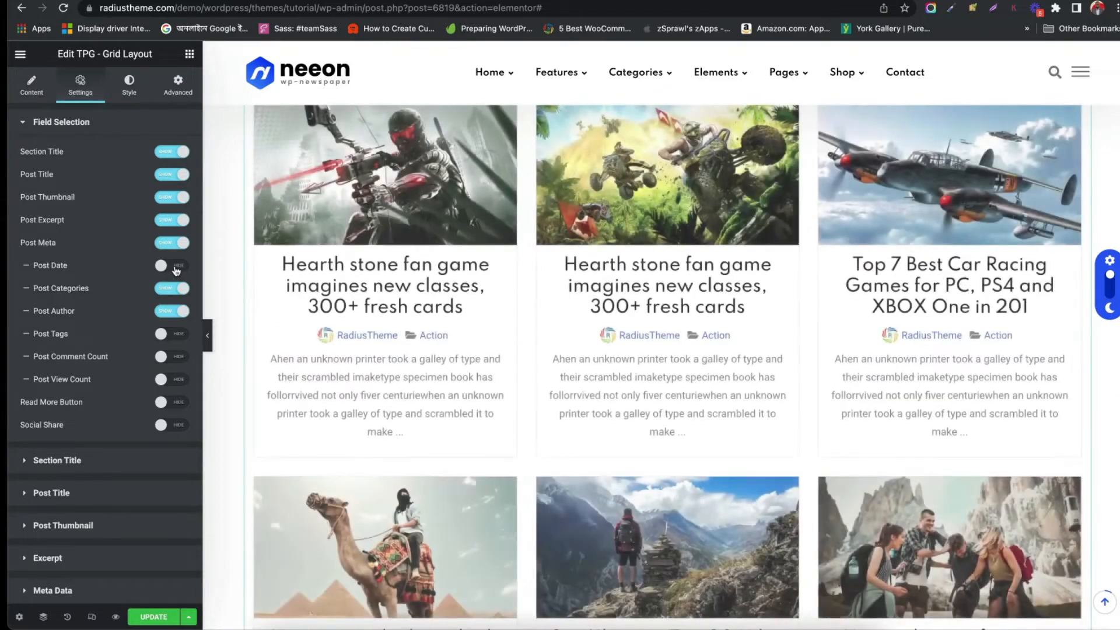
{"action": "left_click", "coordinate": [176, 268]}
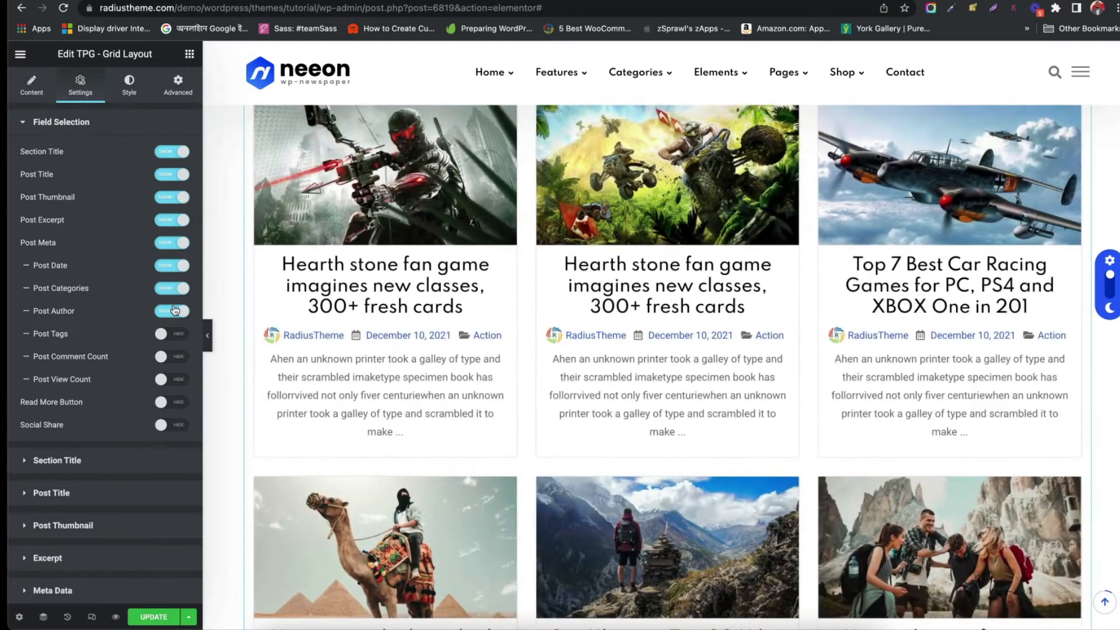
{"action": "left_click", "coordinate": [175, 310]}
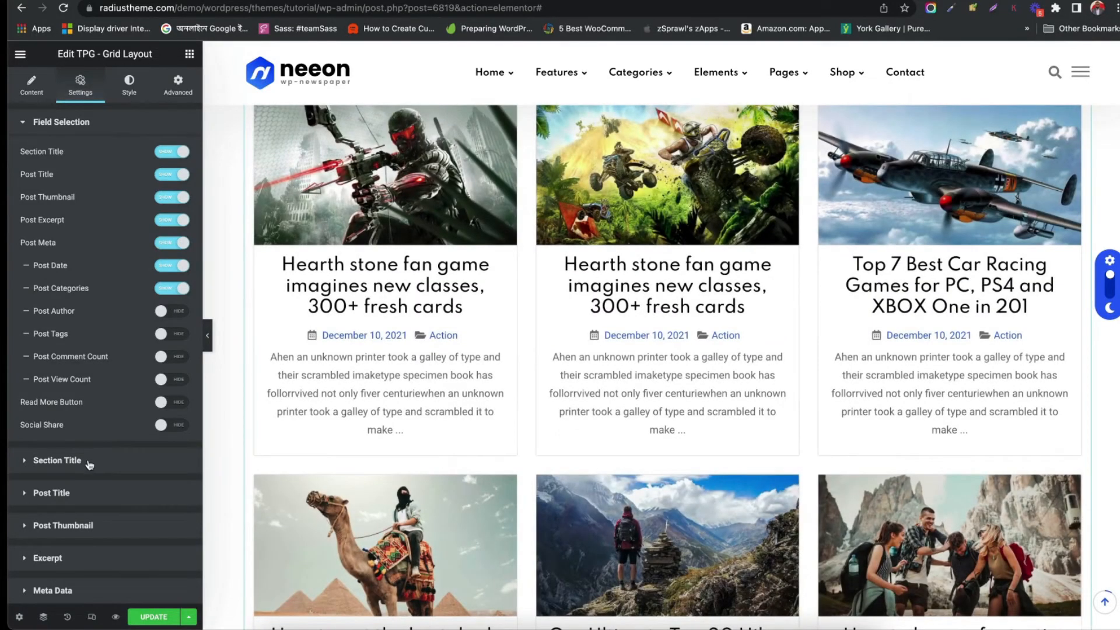
Turn on Social Share, Read More Button and Post View Count for the posts
{"action": "left_click", "coordinate": [181, 427]}
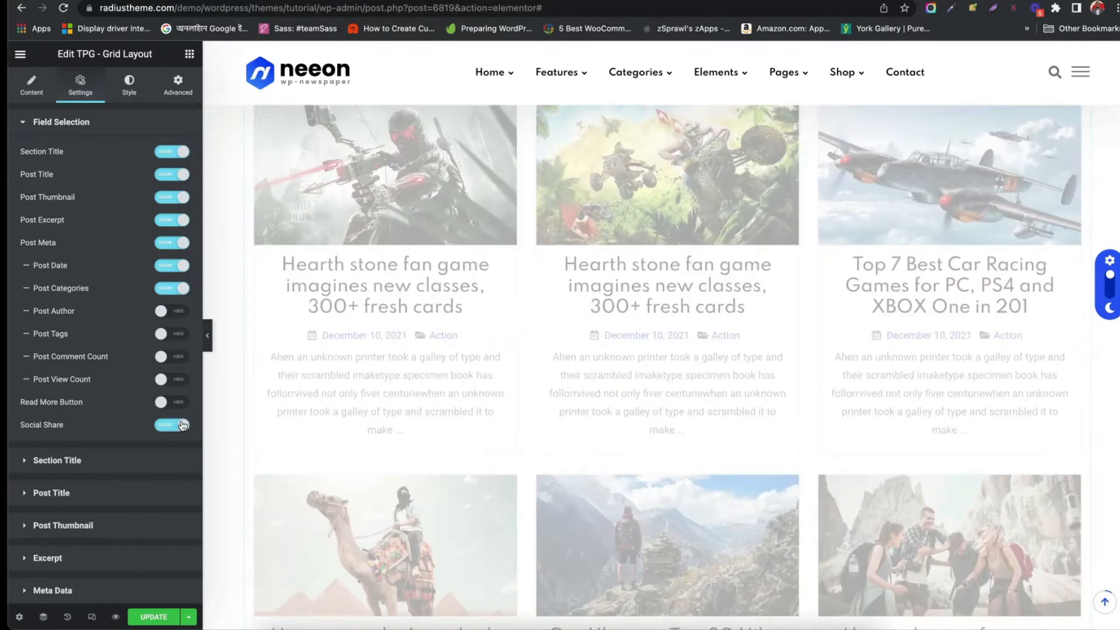
{"action": "left_click", "coordinate": [176, 403]}
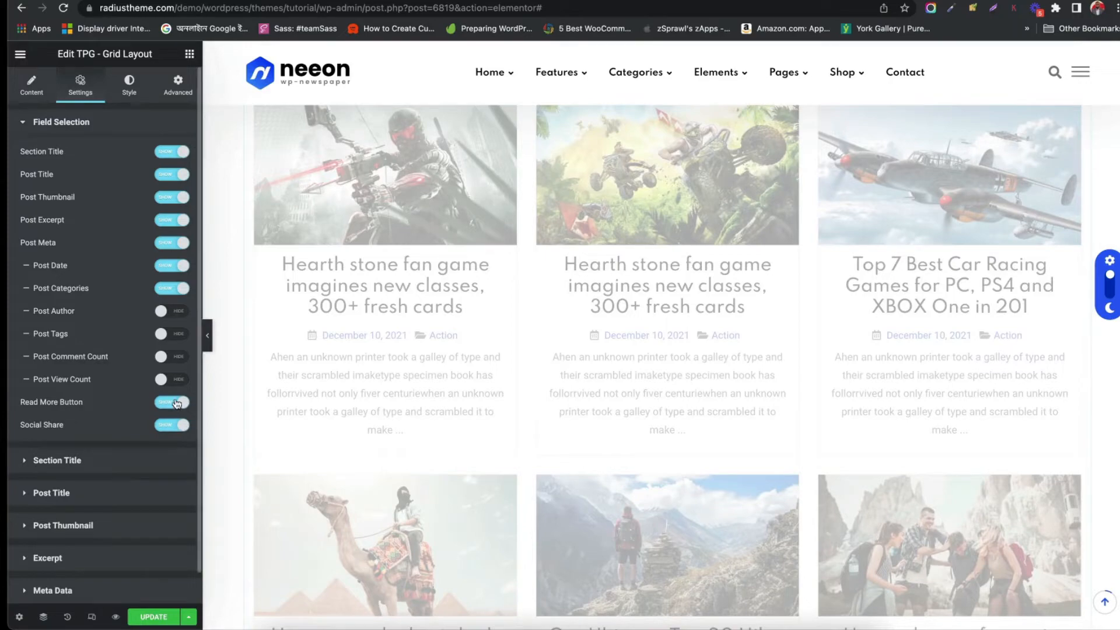
{"action": "left_click", "coordinate": [178, 380]}
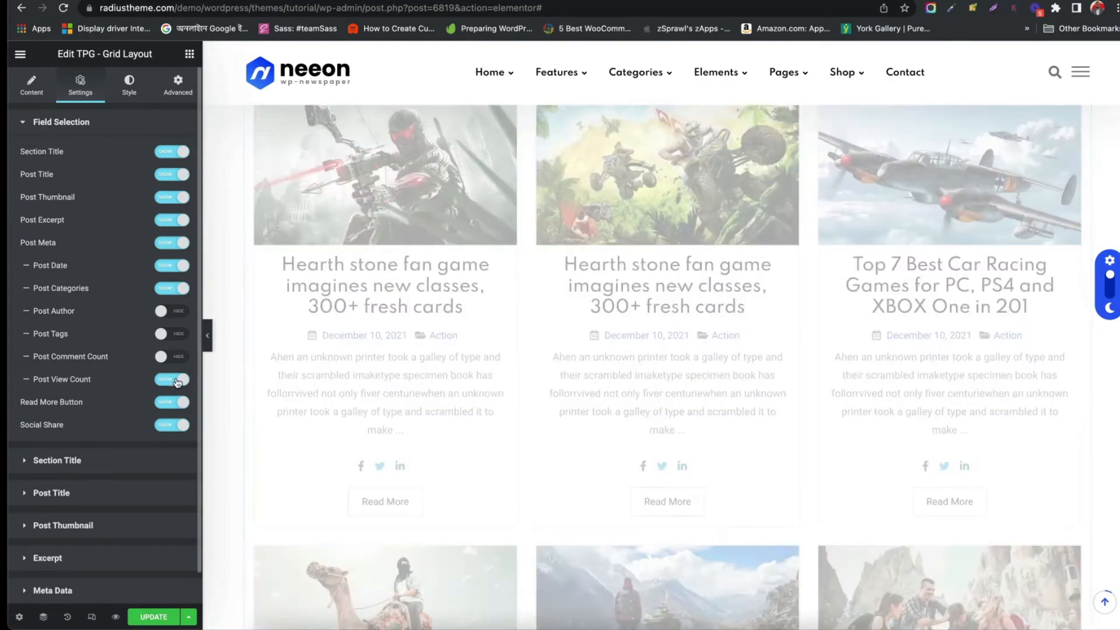
{"action": "scroll", "coordinate": [354, 340], "scroll_direction": "down", "scroll_amount": 2}
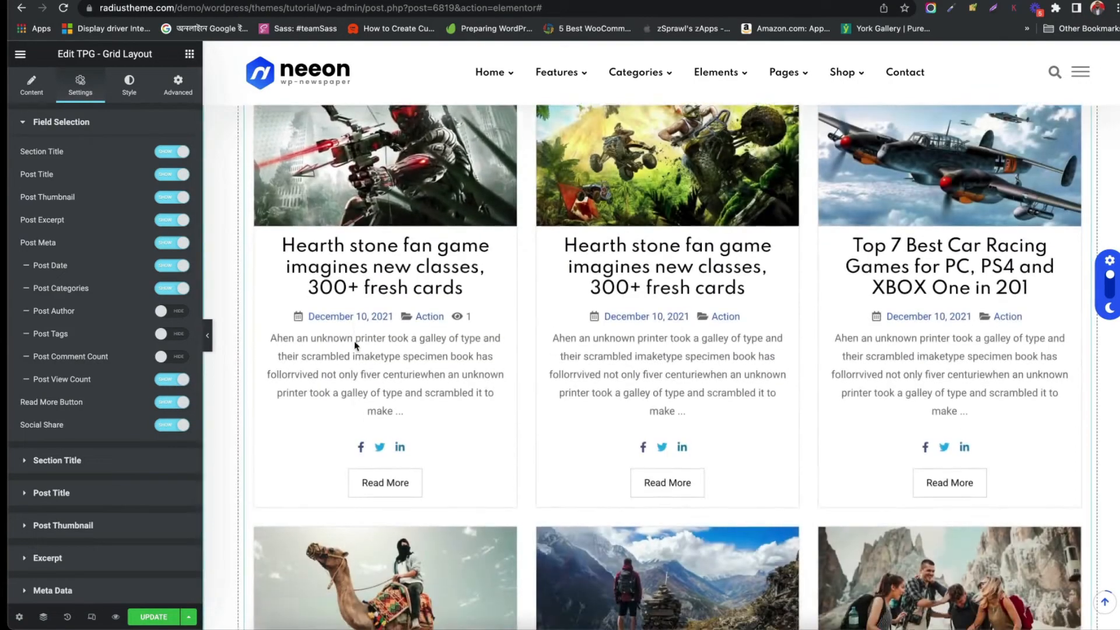
Open the Section Title settings and set the section title style to Style 2
{"action": "left_click", "coordinate": [81, 466]}
{"action": "scroll", "coordinate": [560, 116], "scroll_direction": "up", "scroll_amount": 5}
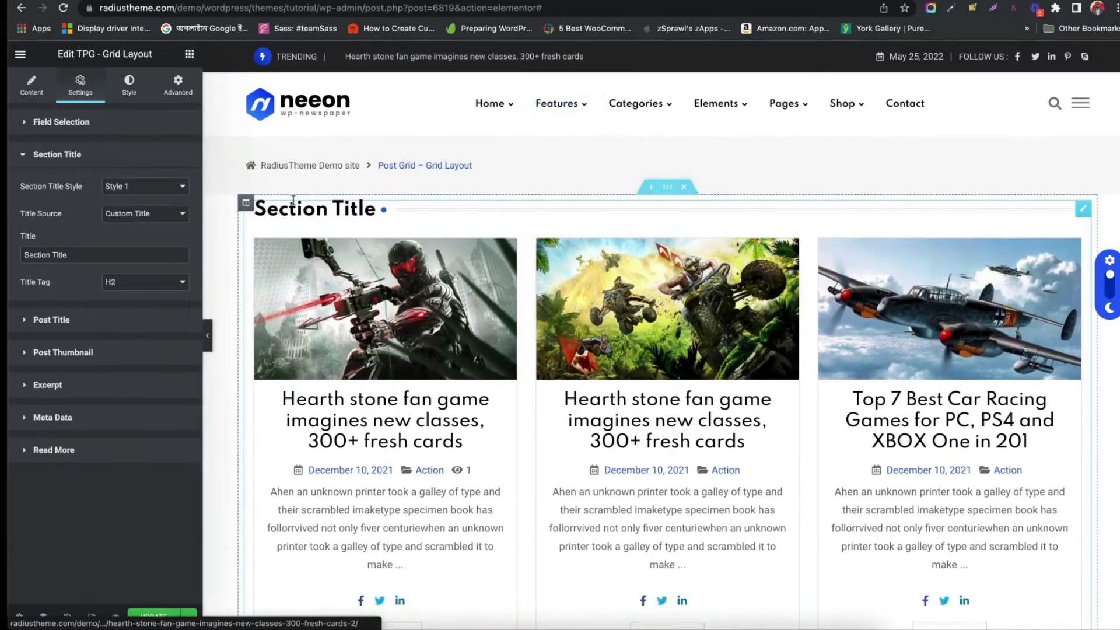
{"action": "left_click", "coordinate": [125, 187]}
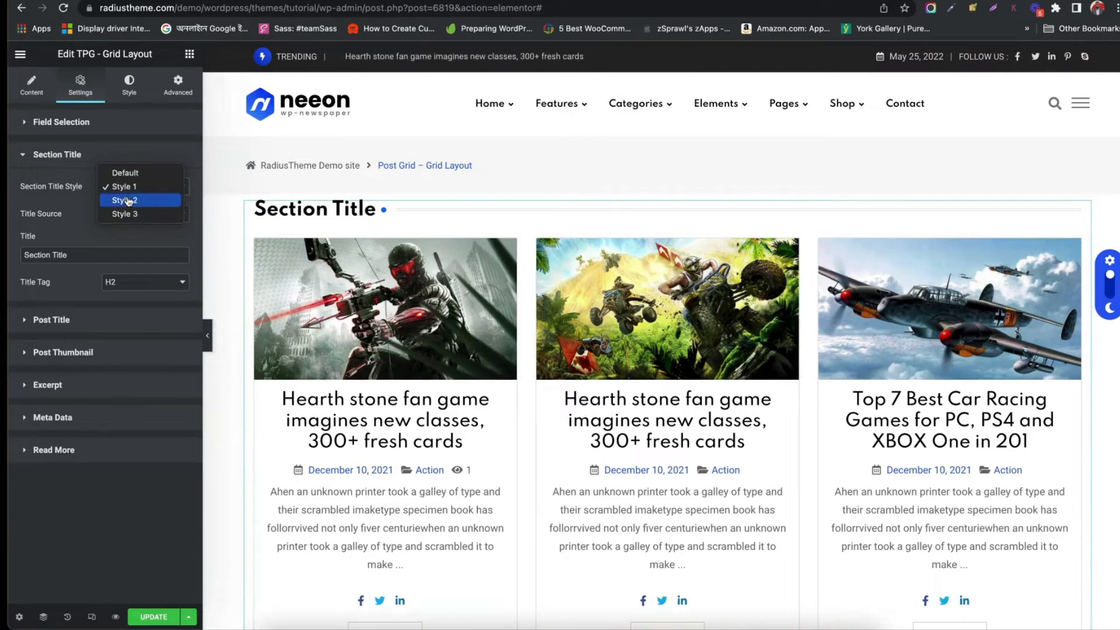
{"action": "left_click", "coordinate": [128, 201]}
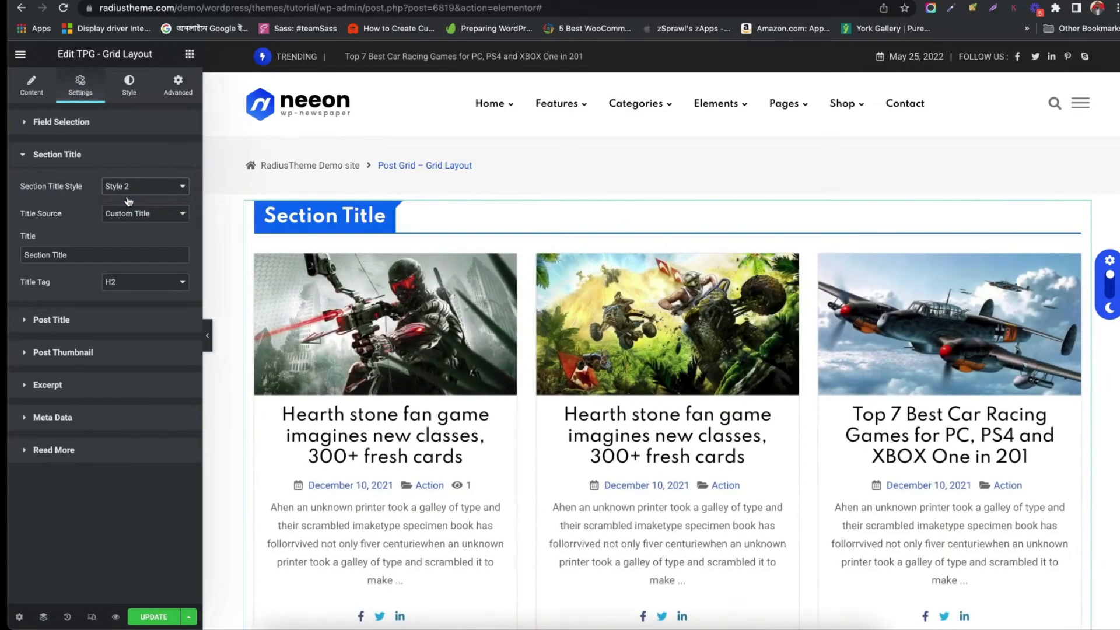
Change the section title text to Section Title Test and examine the title tag options
{"action": "left_click", "coordinate": [74, 257]}
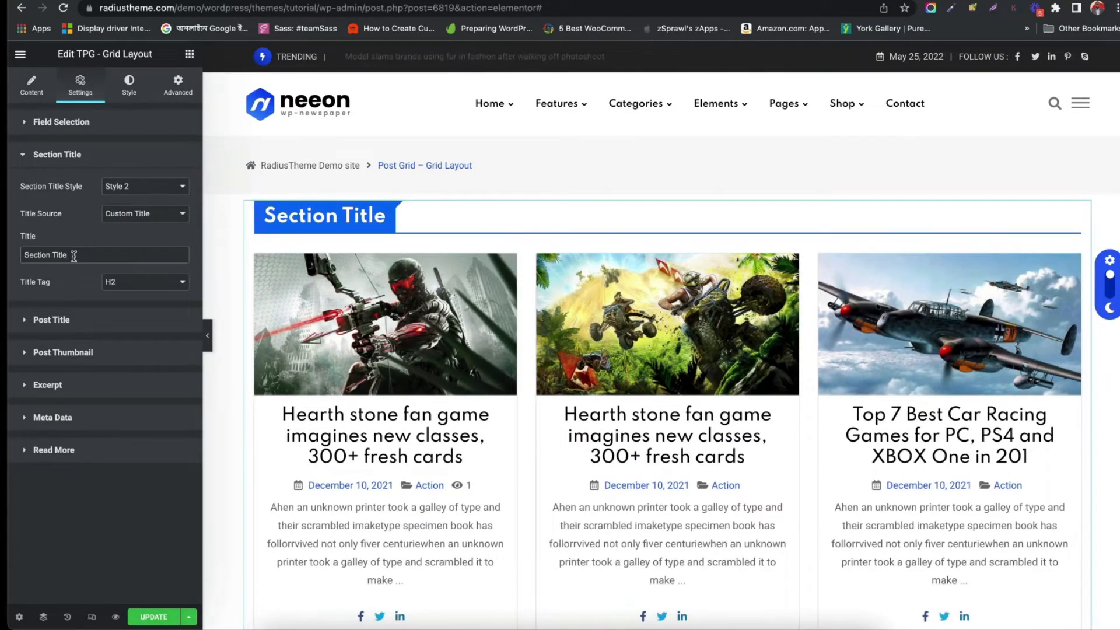
{"action": "type", "text": "Test"}
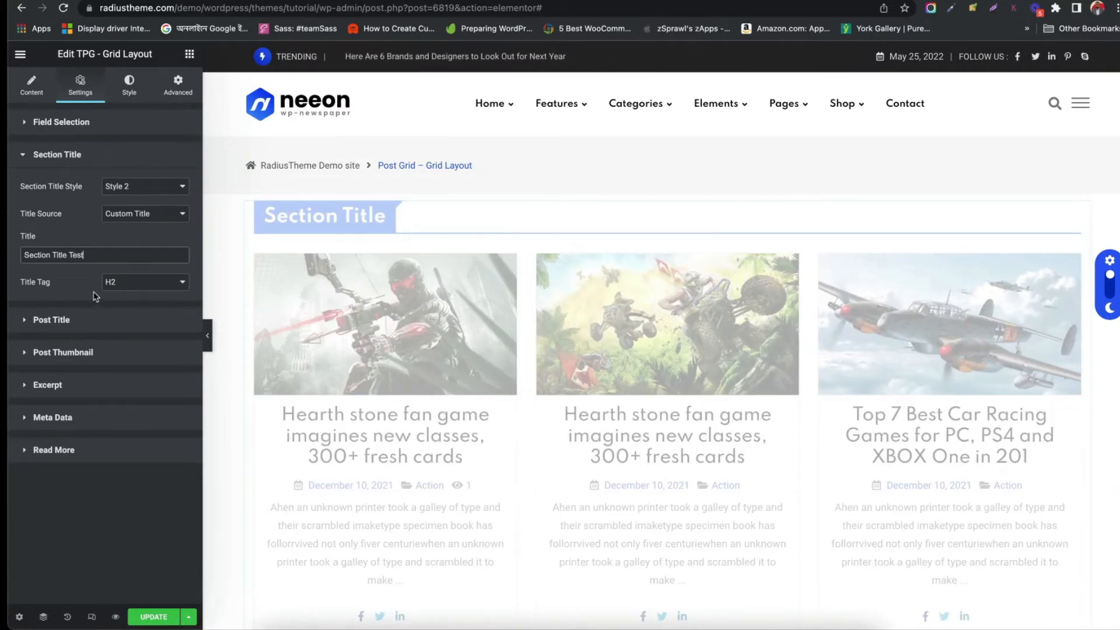
{"action": "left_click", "coordinate": [120, 282]}
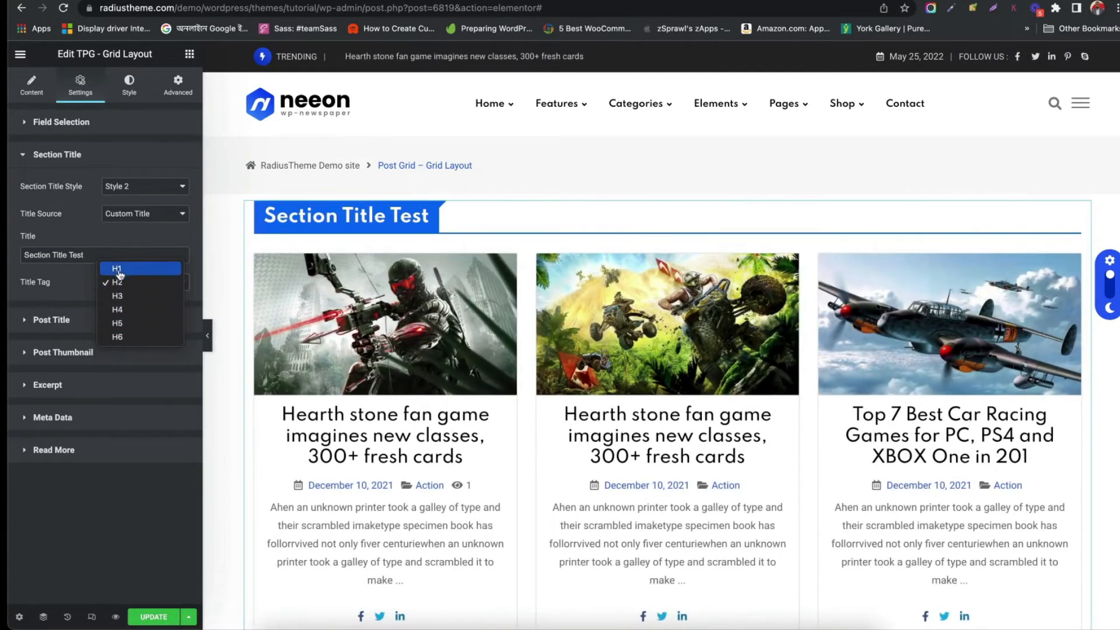
{"action": "left_click", "coordinate": [76, 325]}
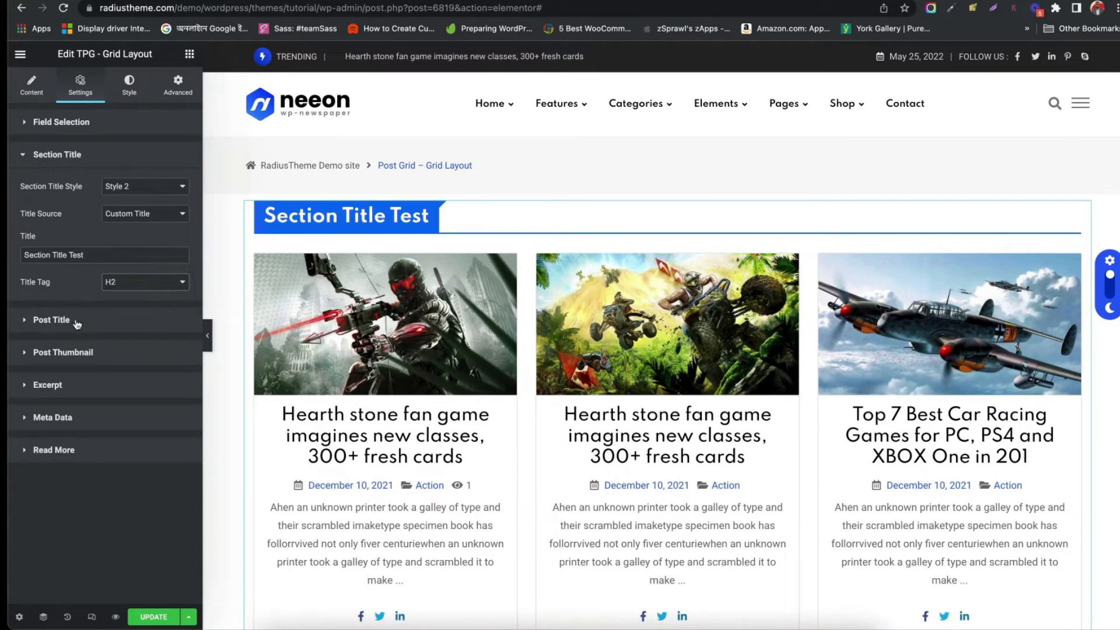
Open the Post Title settings, set the title visibility style to Show in 2 lines, and examine the title position options
{"action": "left_click", "coordinate": [76, 325]}
{"action": "scroll", "coordinate": [350, 327], "scroll_direction": "down", "scroll_amount": 2}
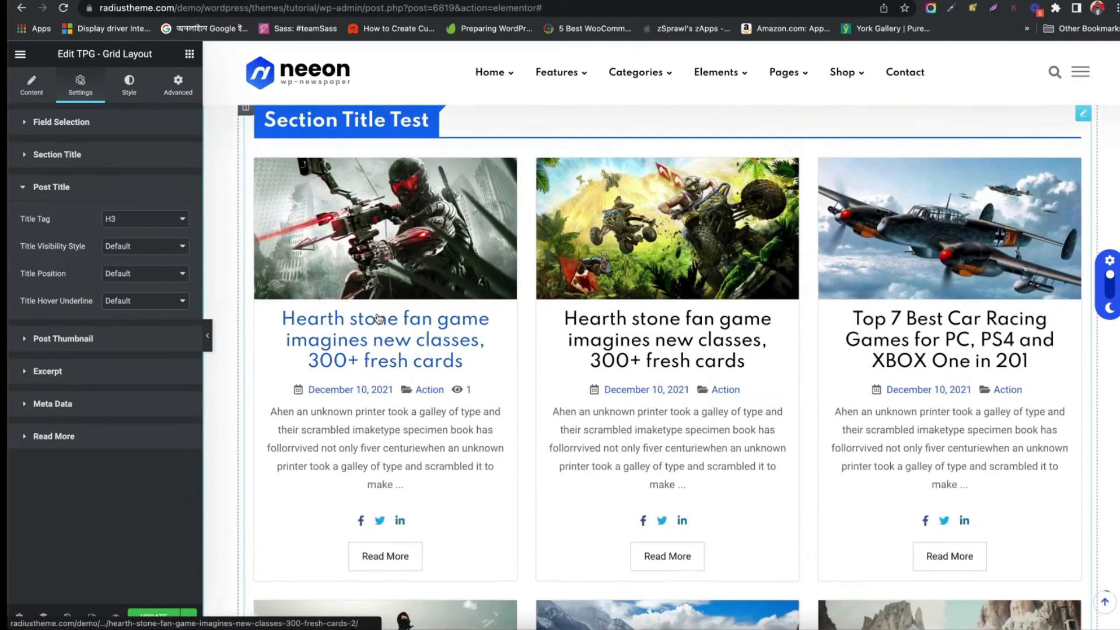
{"action": "left_click", "coordinate": [145, 219]}
{"action": "left_click", "coordinate": [66, 227]}
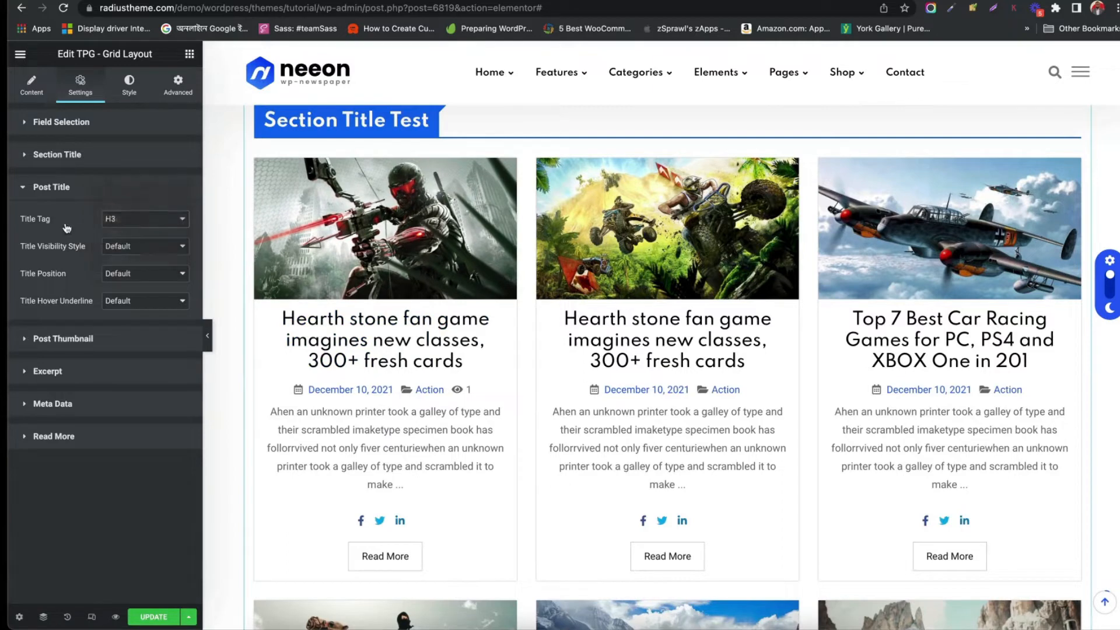
{"action": "left_click", "coordinate": [141, 252]}
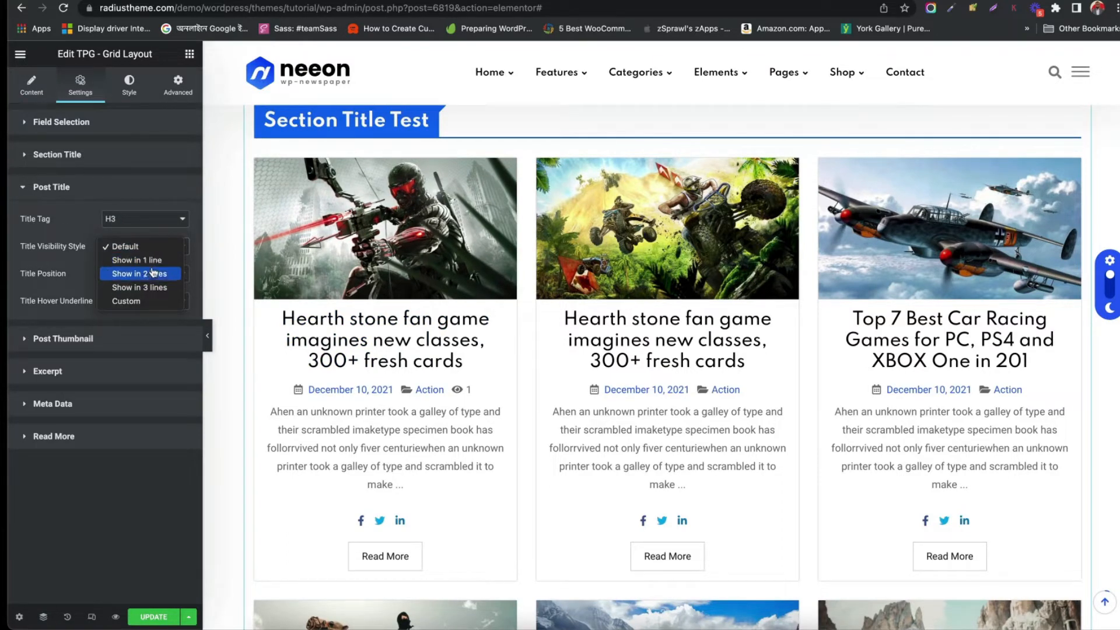
{"action": "left_click", "coordinate": [152, 275]}
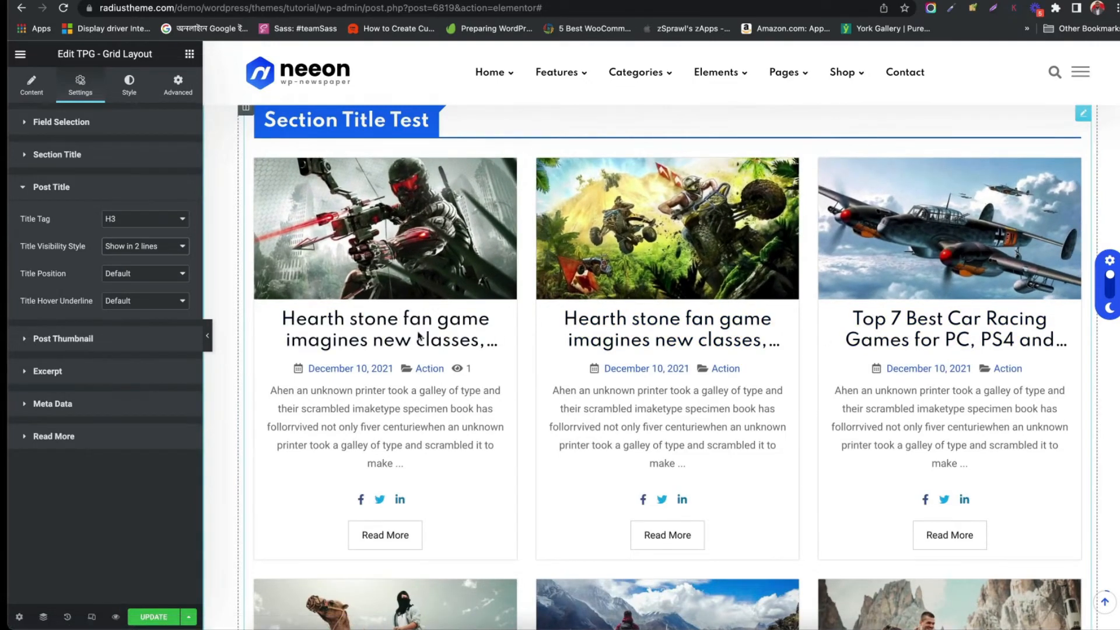
{"action": "left_click", "coordinate": [132, 276]}
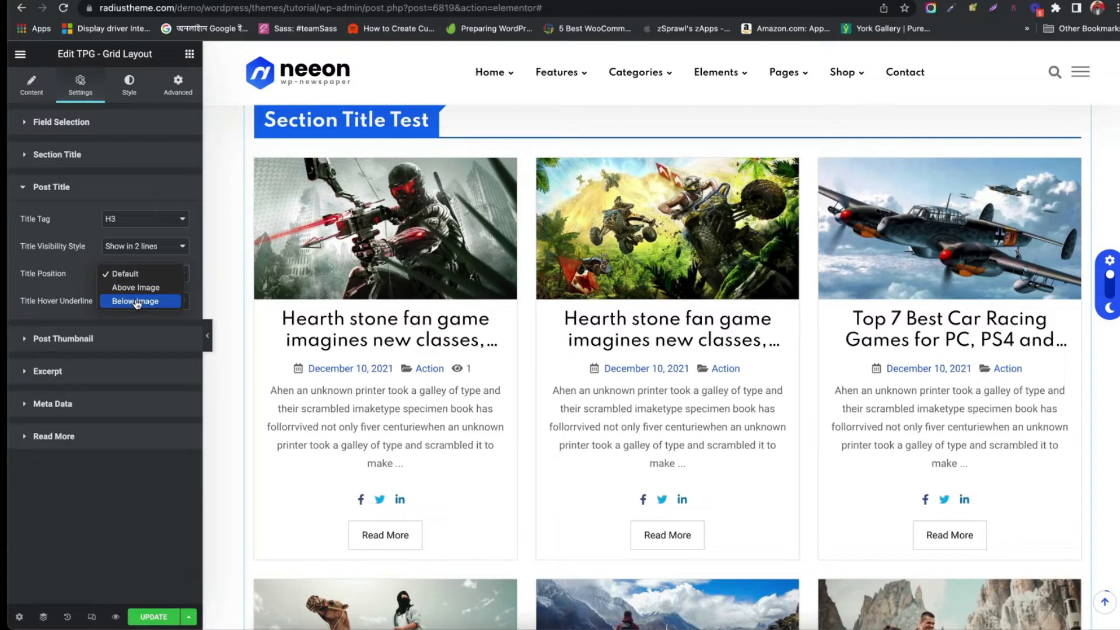
{"action": "left_click", "coordinate": [67, 285]}
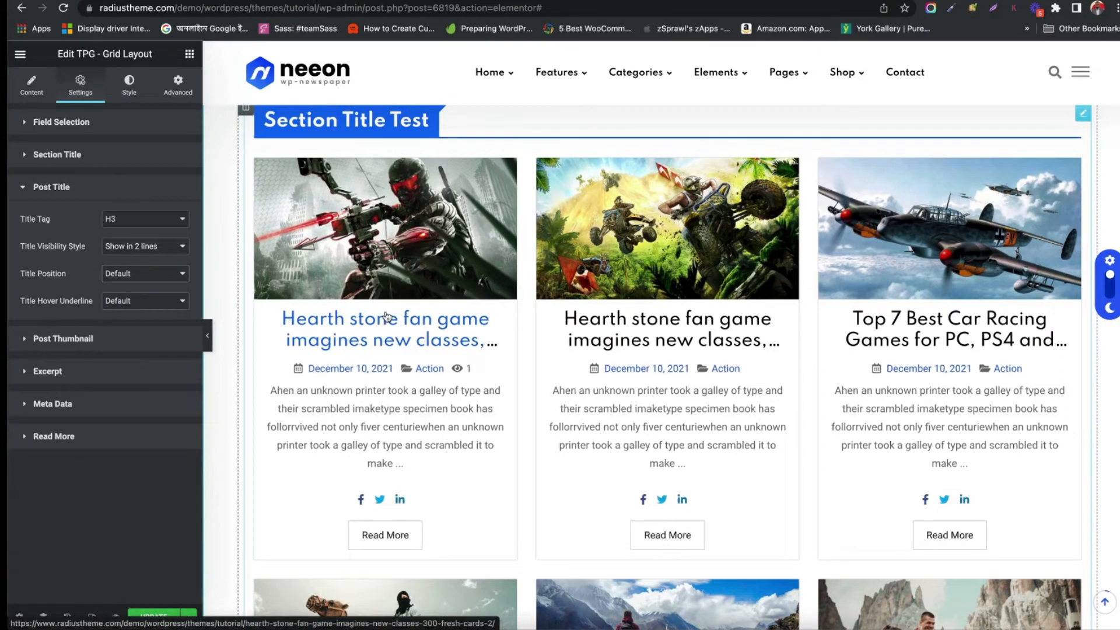
Open the Post Thumbnail settings, set the image size to Medium - 300 x 300, and open the image hover animation options
{"action": "left_click", "coordinate": [108, 343]}
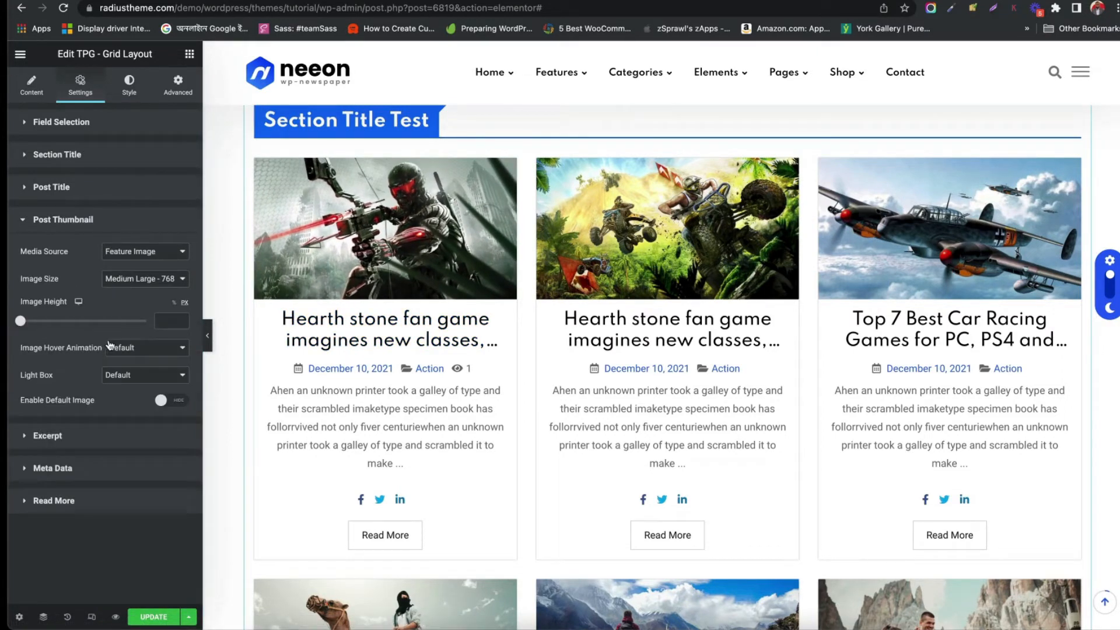
{"action": "left_click", "coordinate": [160, 254]}
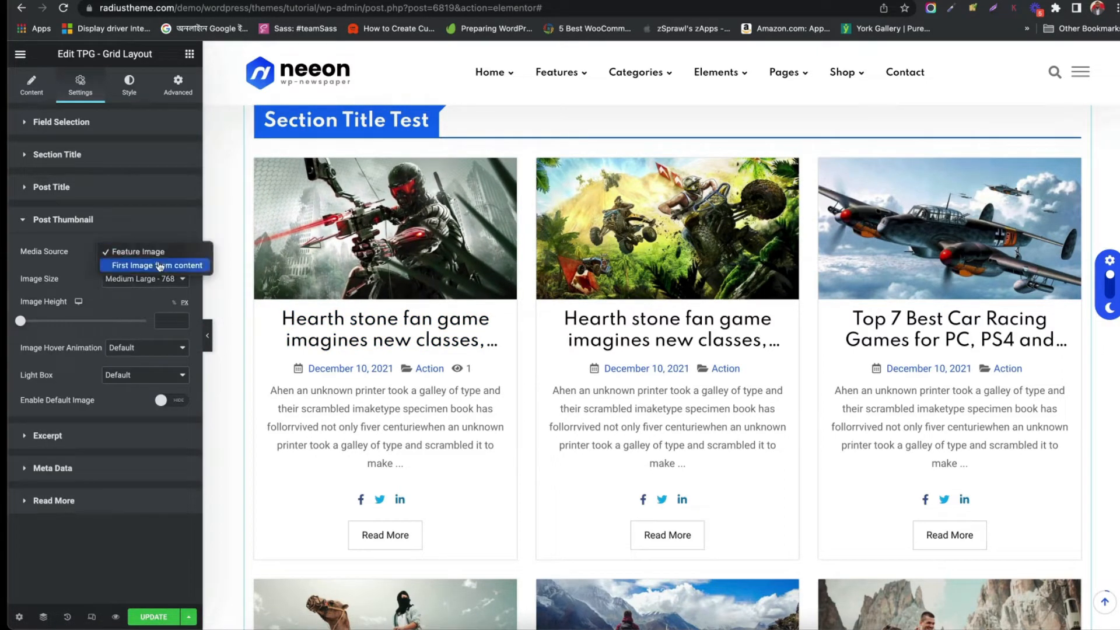
{"action": "left_click", "coordinate": [68, 277]}
{"action": "left_click", "coordinate": [106, 283]}
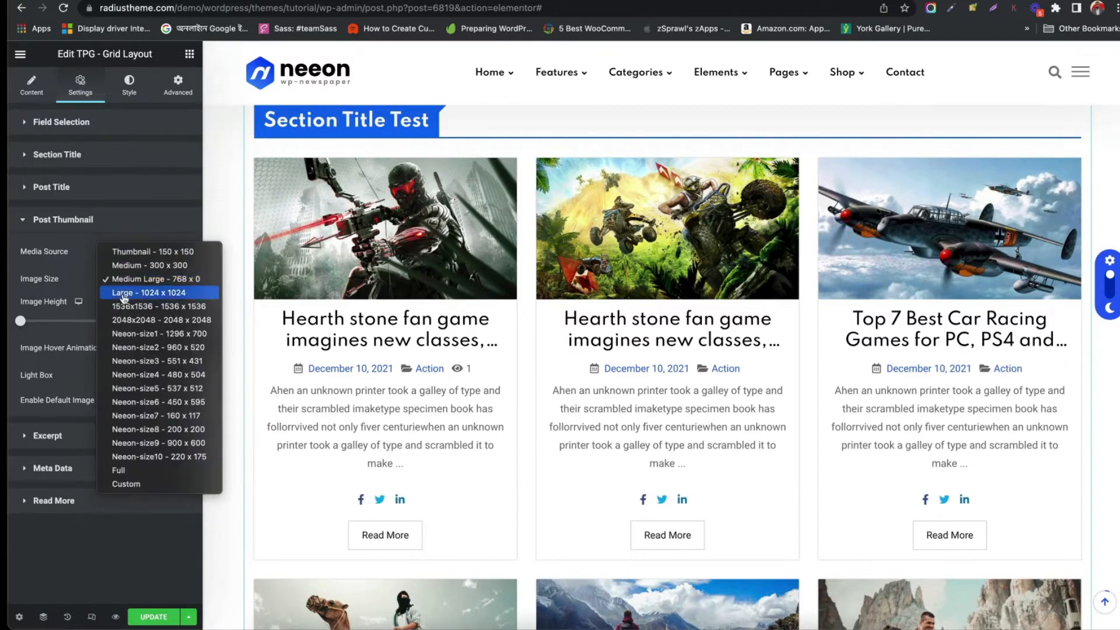
{"action": "left_click", "coordinate": [133, 266]}
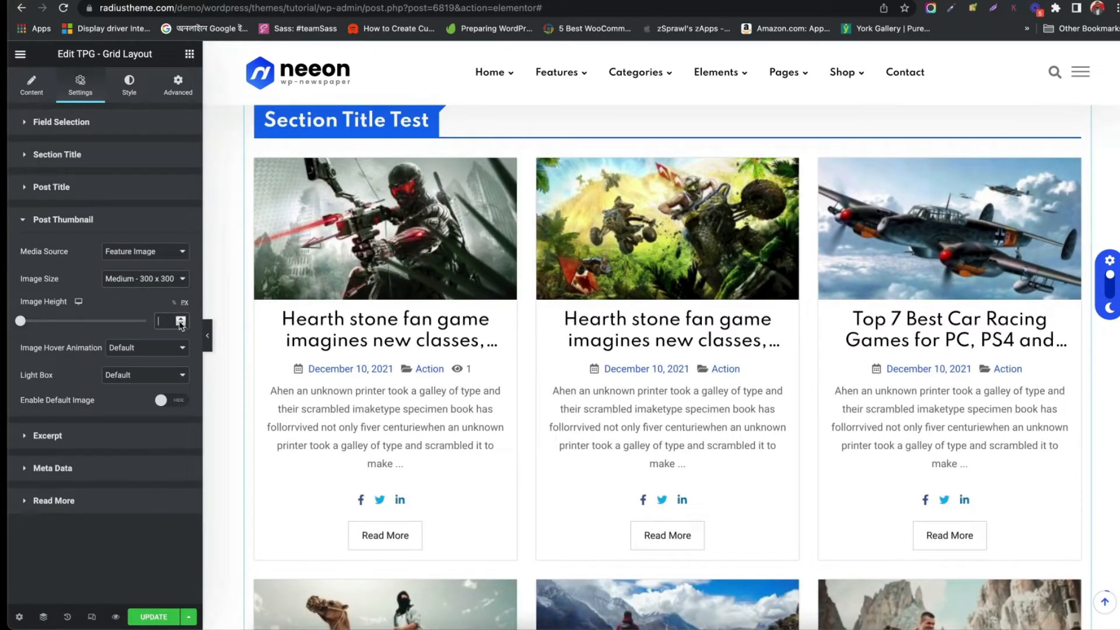
{"action": "left_click", "coordinate": [153, 347]}
{"action": "left_click", "coordinate": [155, 362]}
Open the Excerpt settings and examine the excerpt type options
{"action": "left_click", "coordinate": [83, 433]}
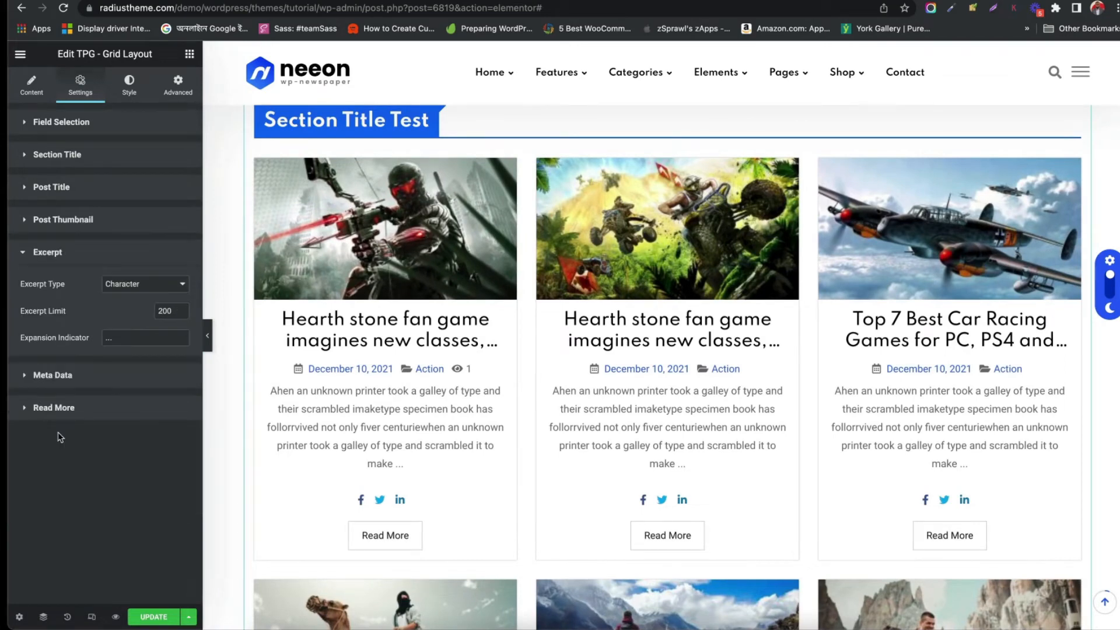
{"action": "left_click", "coordinate": [128, 284]}
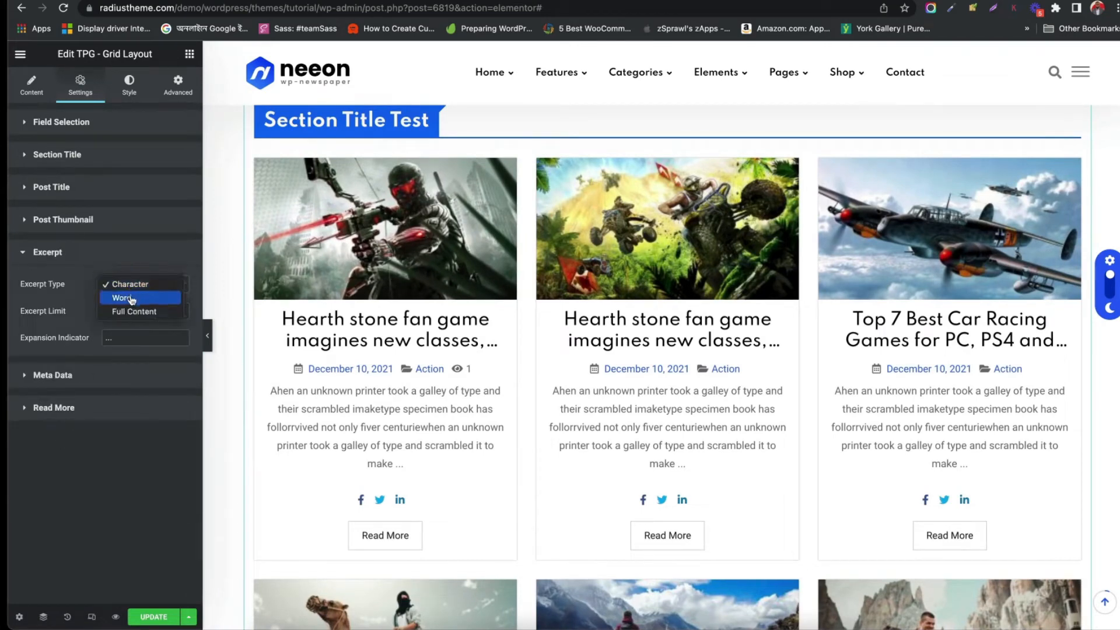
{"action": "left_click", "coordinate": [59, 301]}
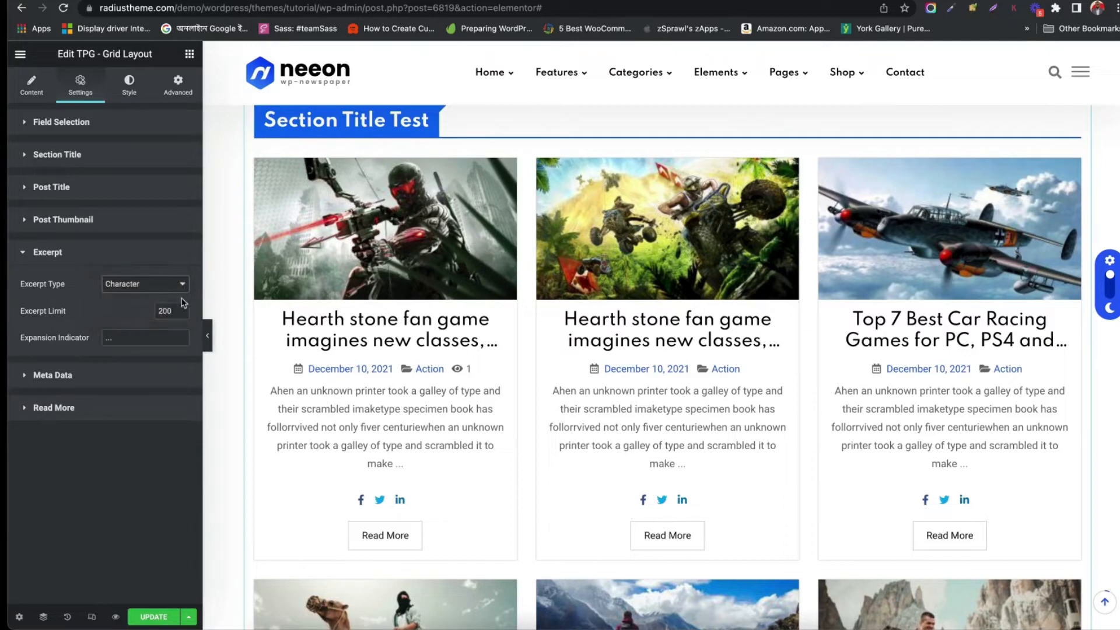
Open the Meta Data settings and set the meta position to Above Title
{"action": "left_click", "coordinate": [87, 375]}
{"action": "scroll", "coordinate": [86, 374], "scroll_direction": "down", "scroll_amount": 3}
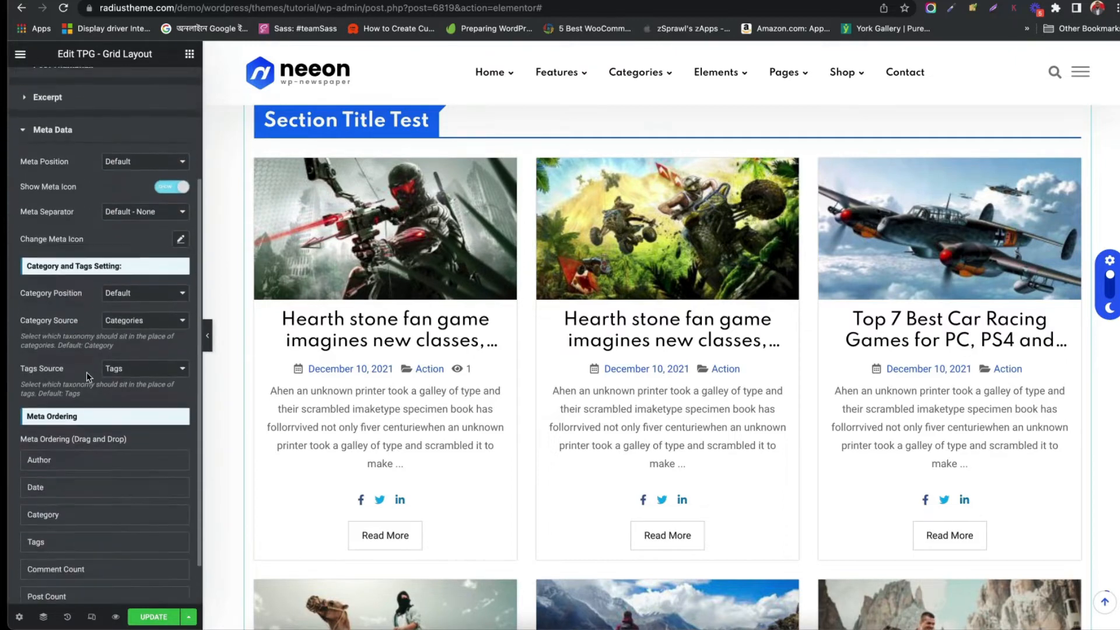
{"action": "left_click", "coordinate": [144, 148]}
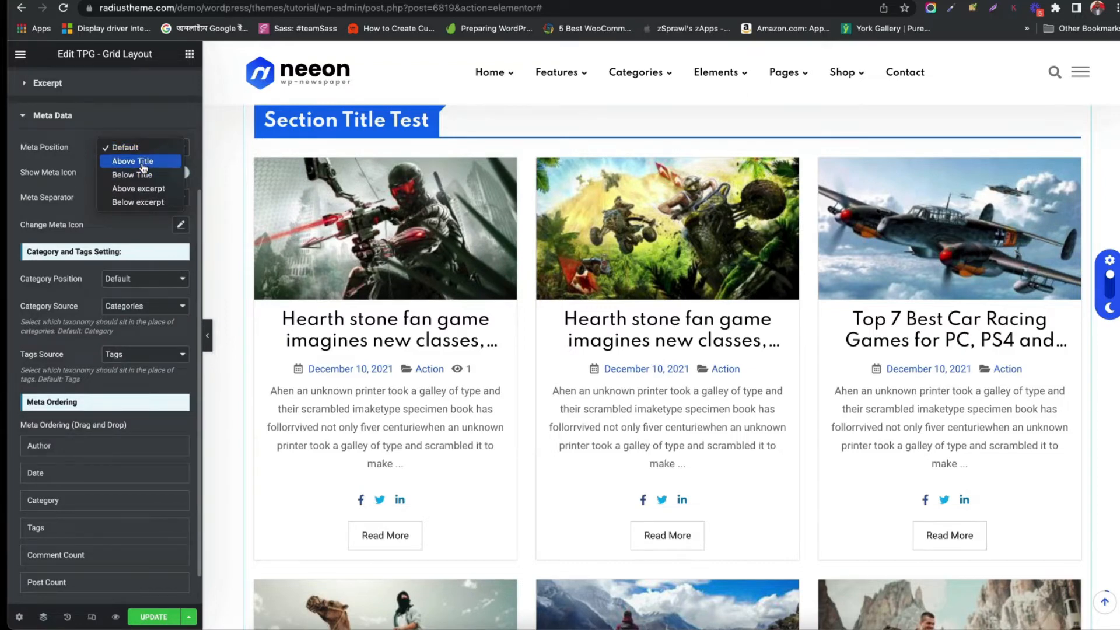
{"action": "left_click", "coordinate": [143, 162]}
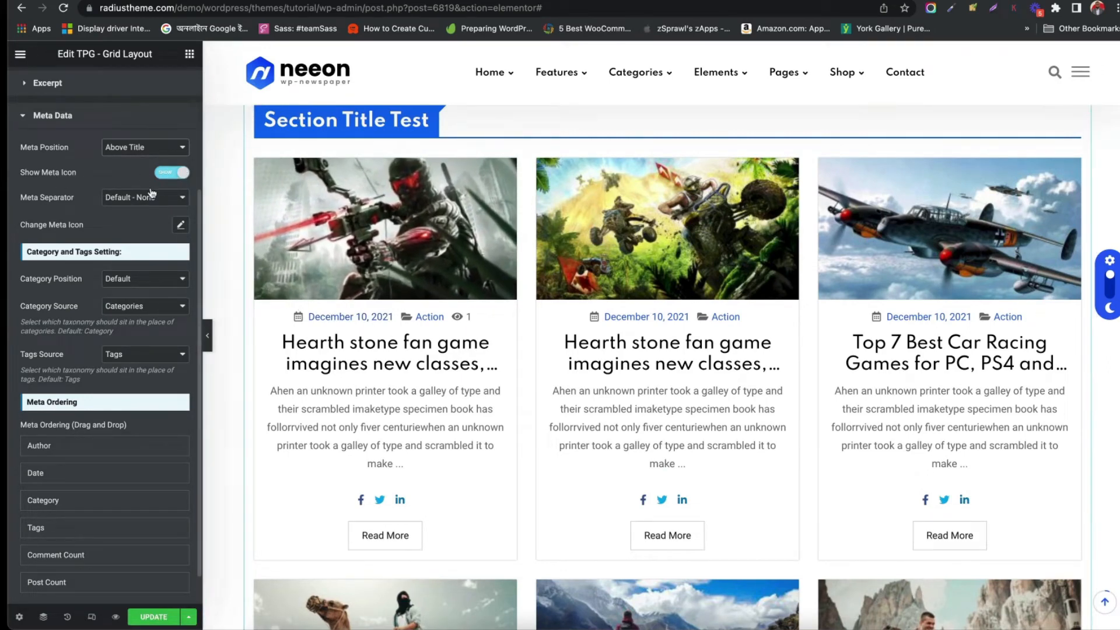
Turn off Show Meta Icon and set the meta separator to Double Slash ( // )
{"action": "left_click", "coordinate": [163, 174]}
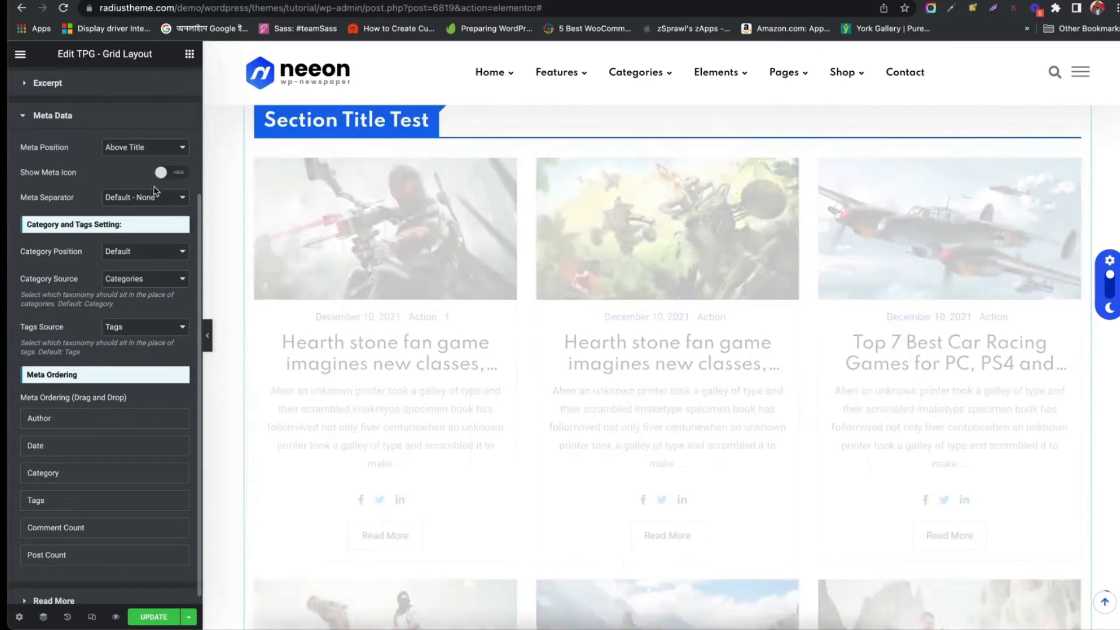
{"action": "left_click", "coordinate": [146, 198]}
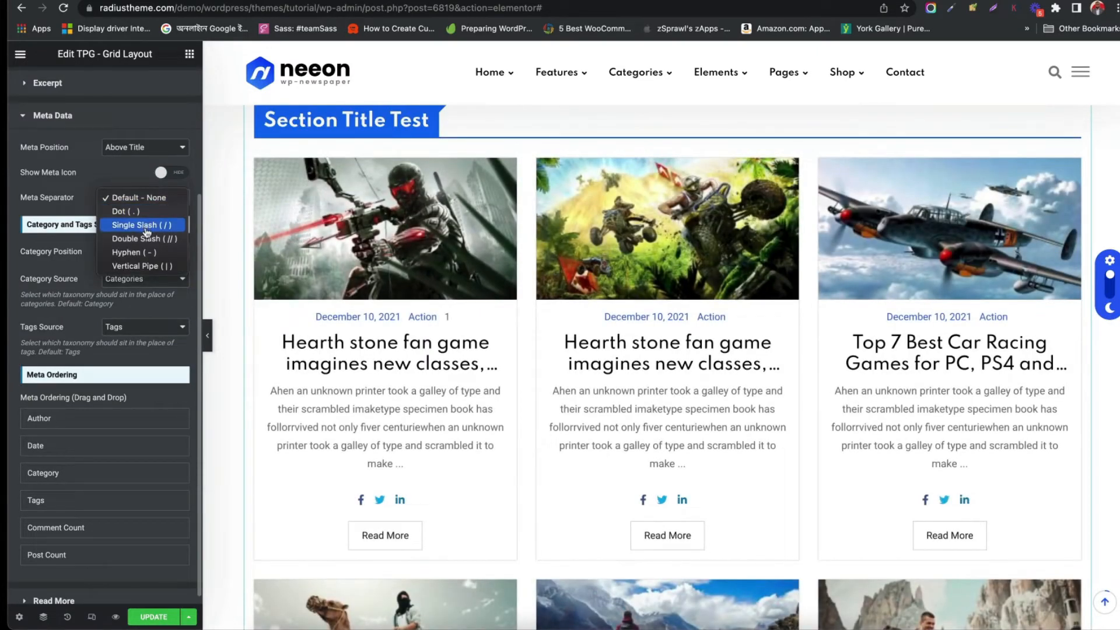
{"action": "left_click", "coordinate": [138, 212]}
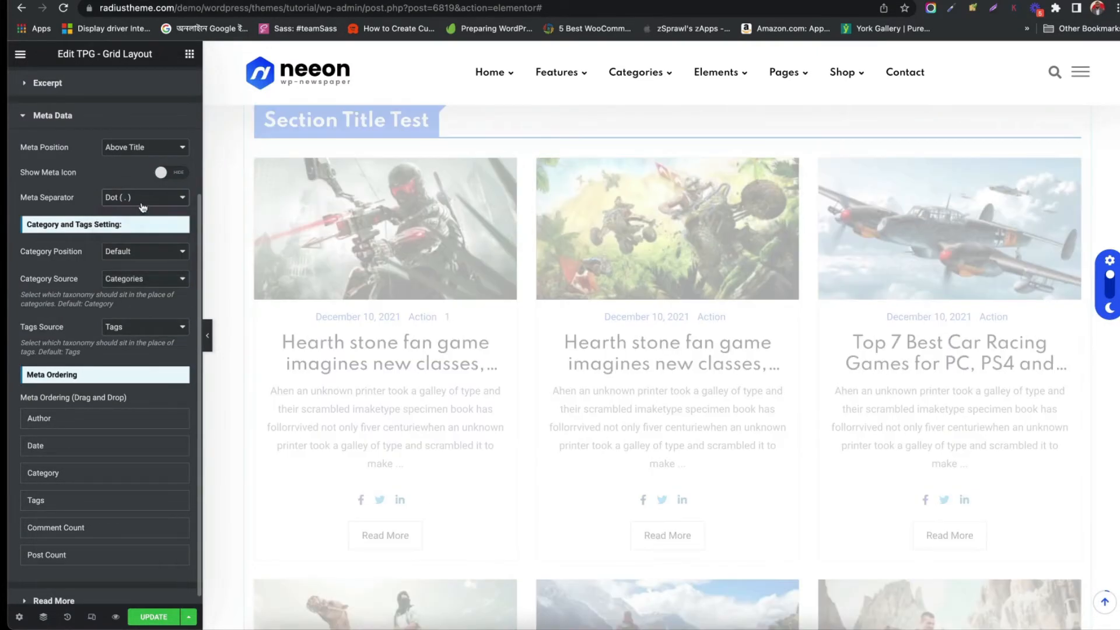
{"action": "left_click", "coordinate": [146, 198]}
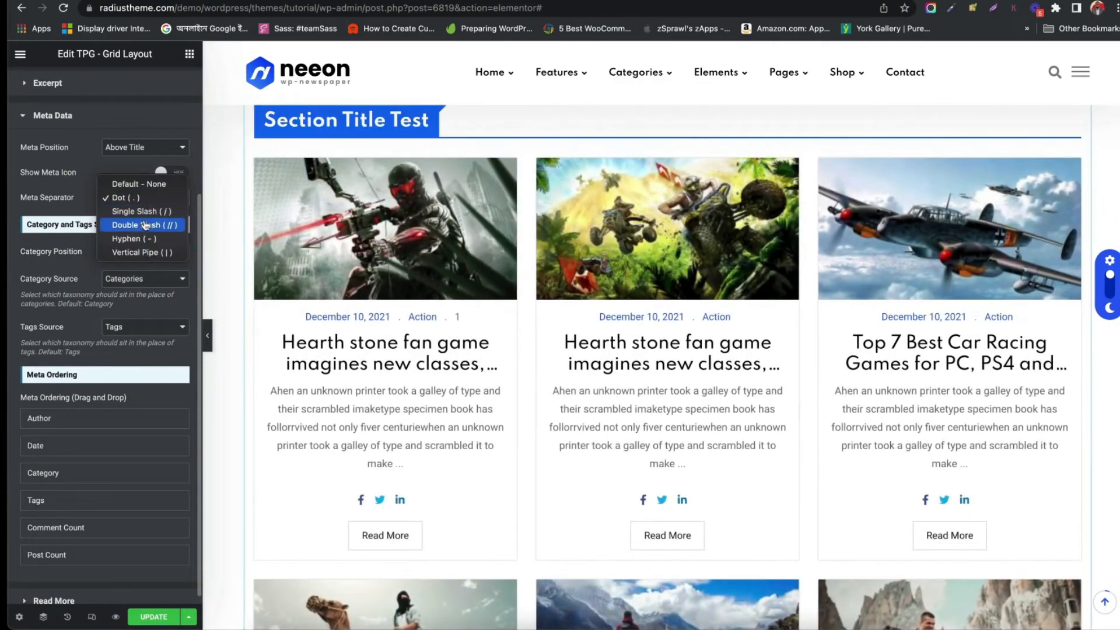
{"action": "left_click", "coordinate": [146, 225]}
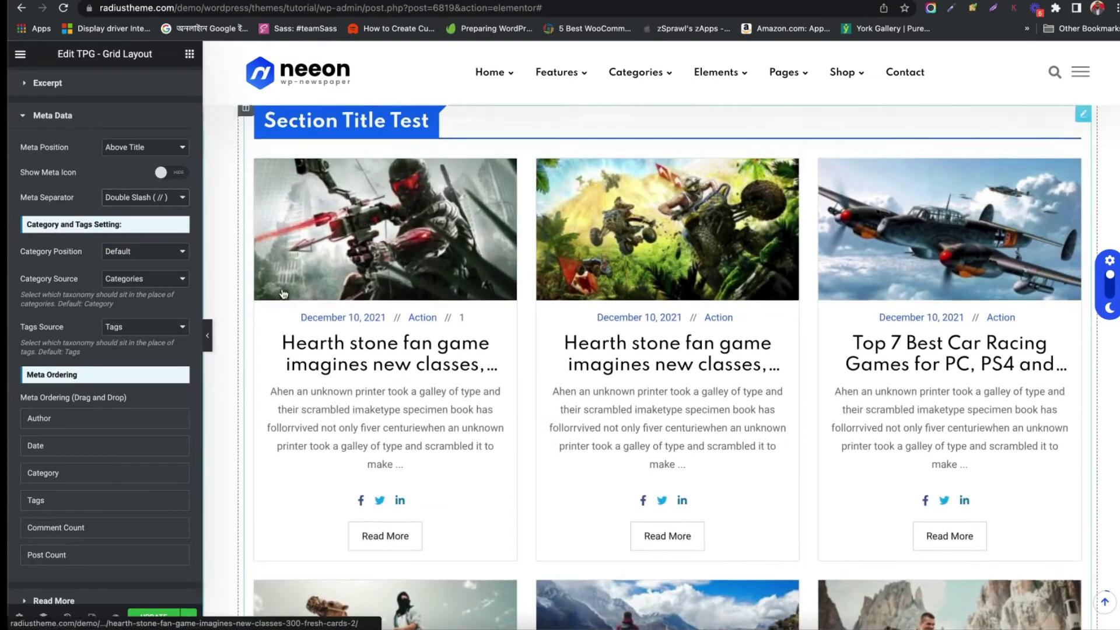
Set the category position to Over image (Top Left), leaving the over-image category icon off
{"action": "scroll", "coordinate": [602, 373], "scroll_direction": "up", "scroll_amount": 1}
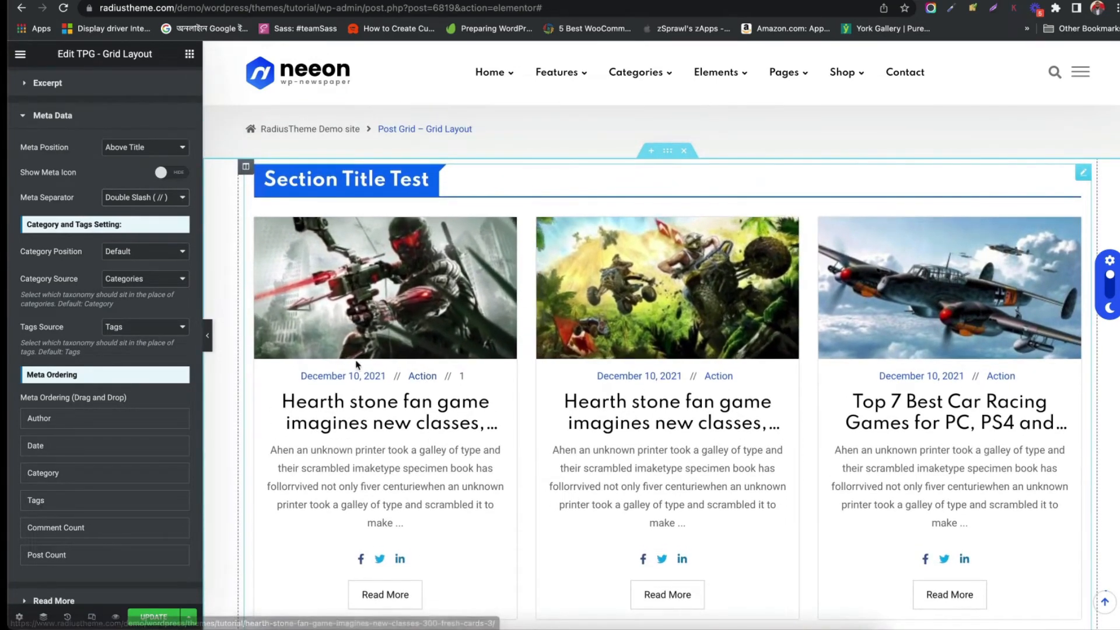
{"action": "left_click", "coordinate": [131, 252]}
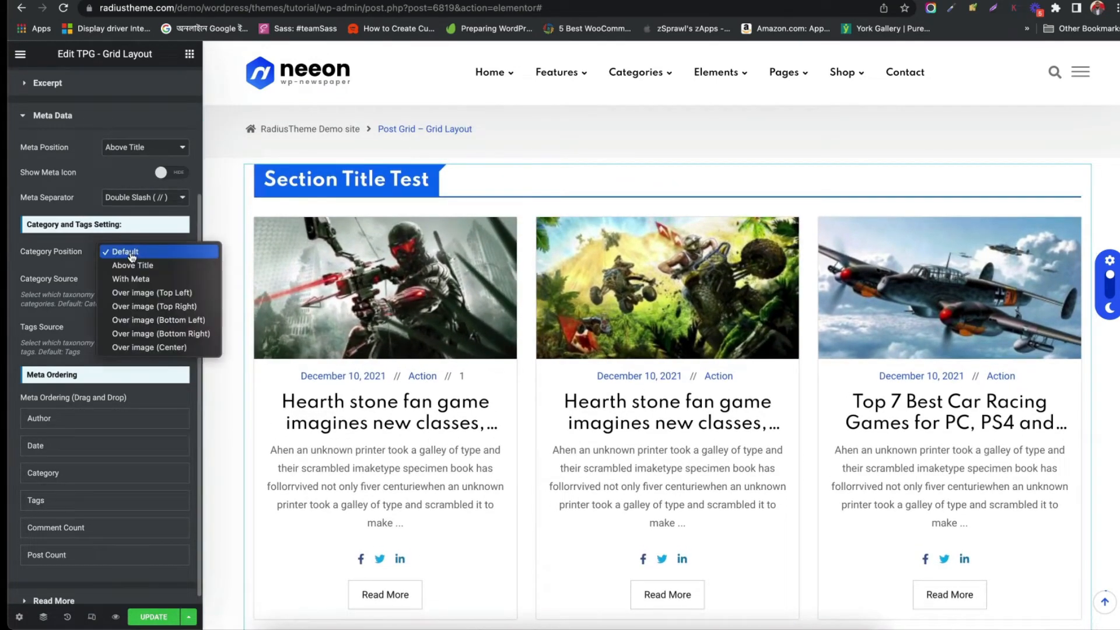
{"action": "left_click", "coordinate": [153, 293]}
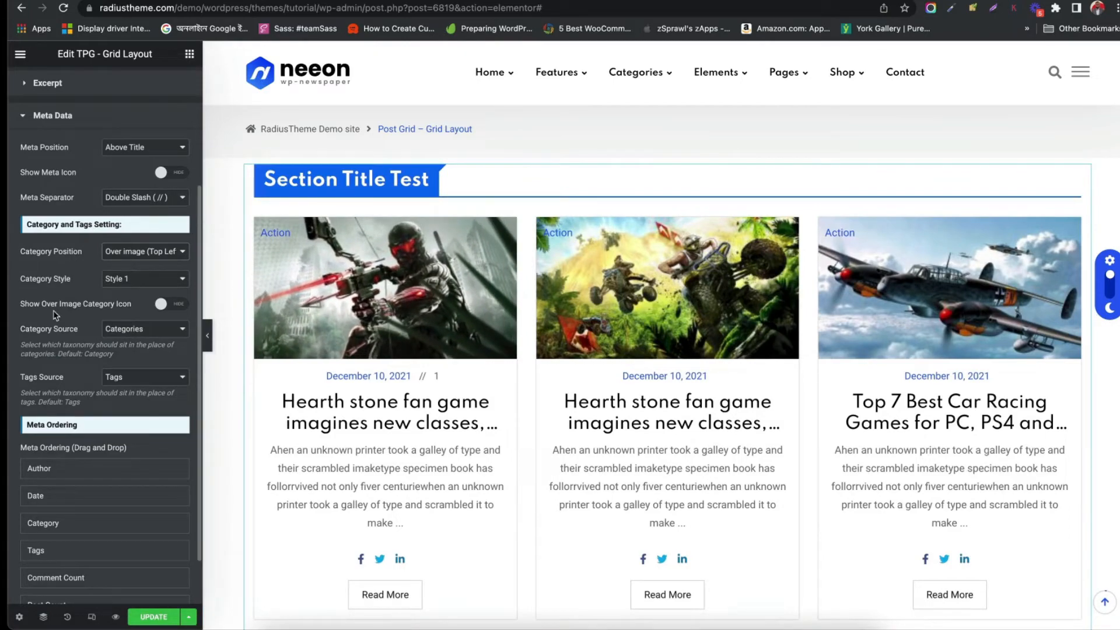
{"action": "left_click", "coordinate": [179, 306]}
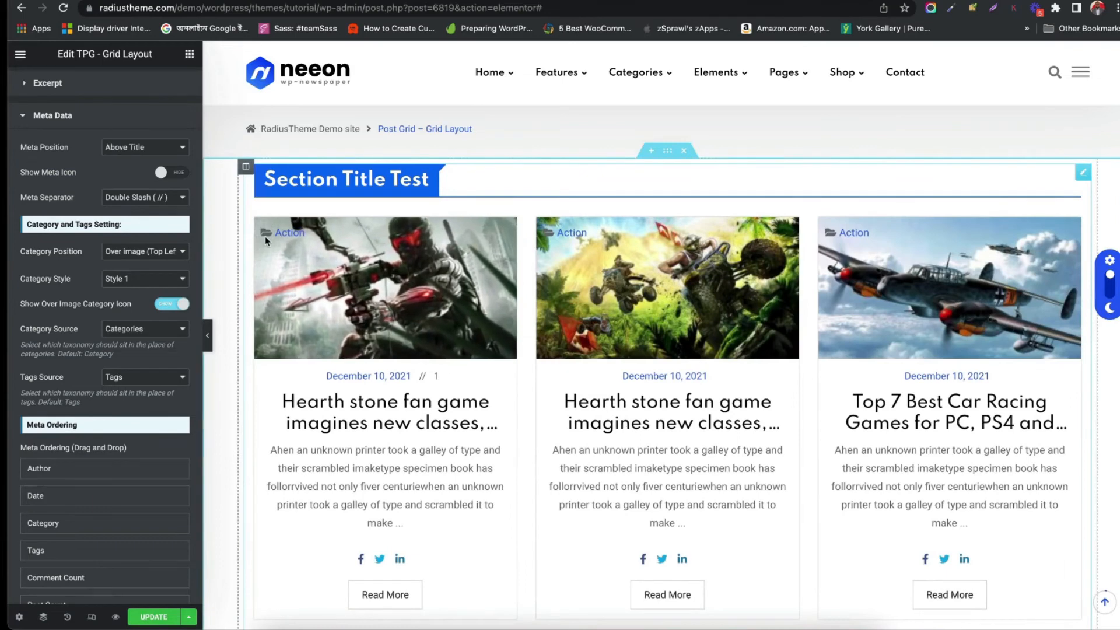
{"action": "left_click", "coordinate": [173, 304]}
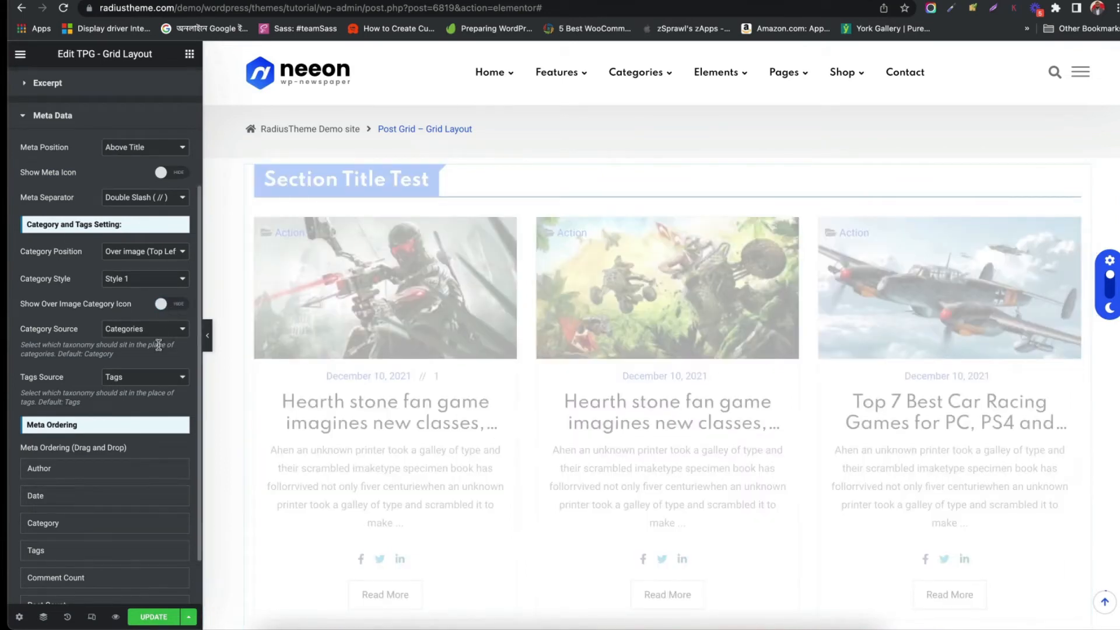
Open the Read More settings, change the label to Read More rer, and turn on Show Button Icon
{"action": "scroll", "coordinate": [158, 346], "scroll_direction": "down", "scroll_amount": 2}
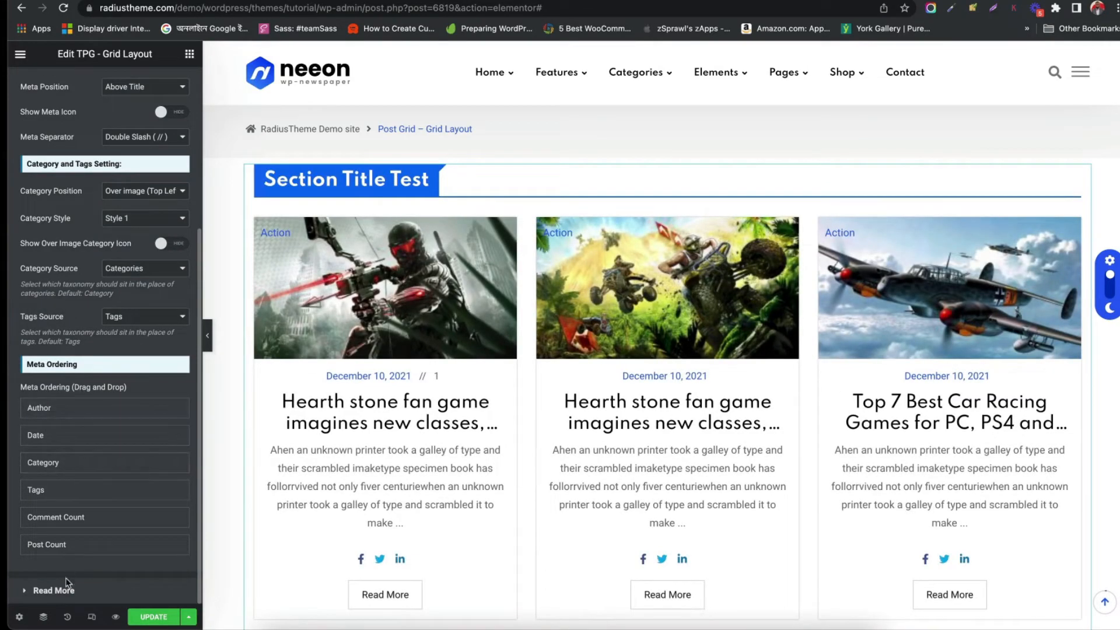
{"action": "left_click", "coordinate": [54, 590]}
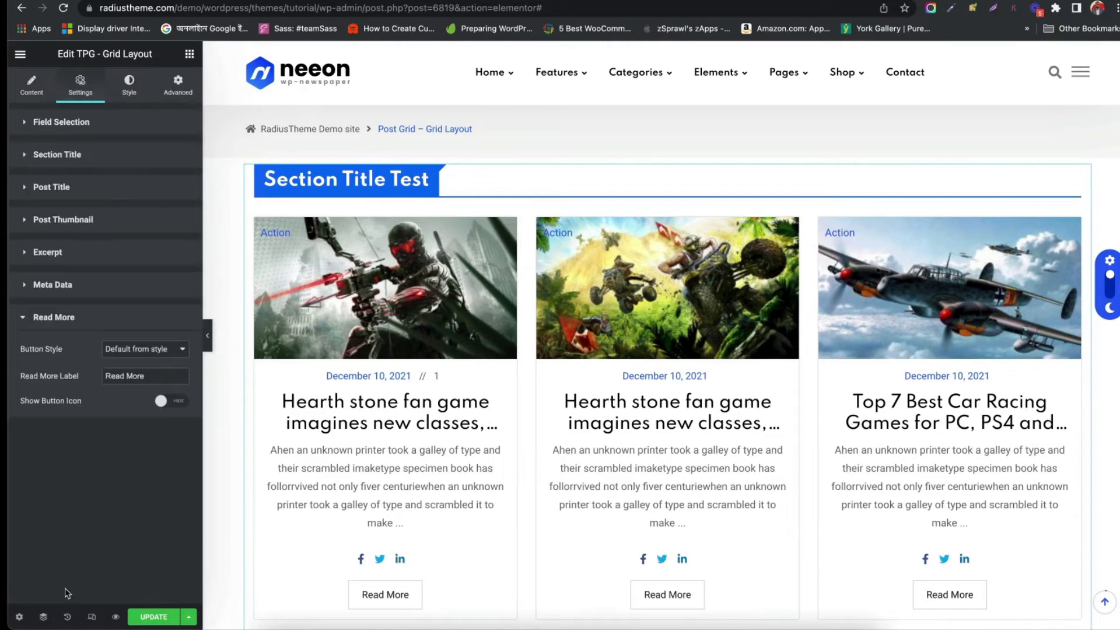
{"action": "left_click", "coordinate": [157, 377]}
{"action": "type", "text": "rer"}
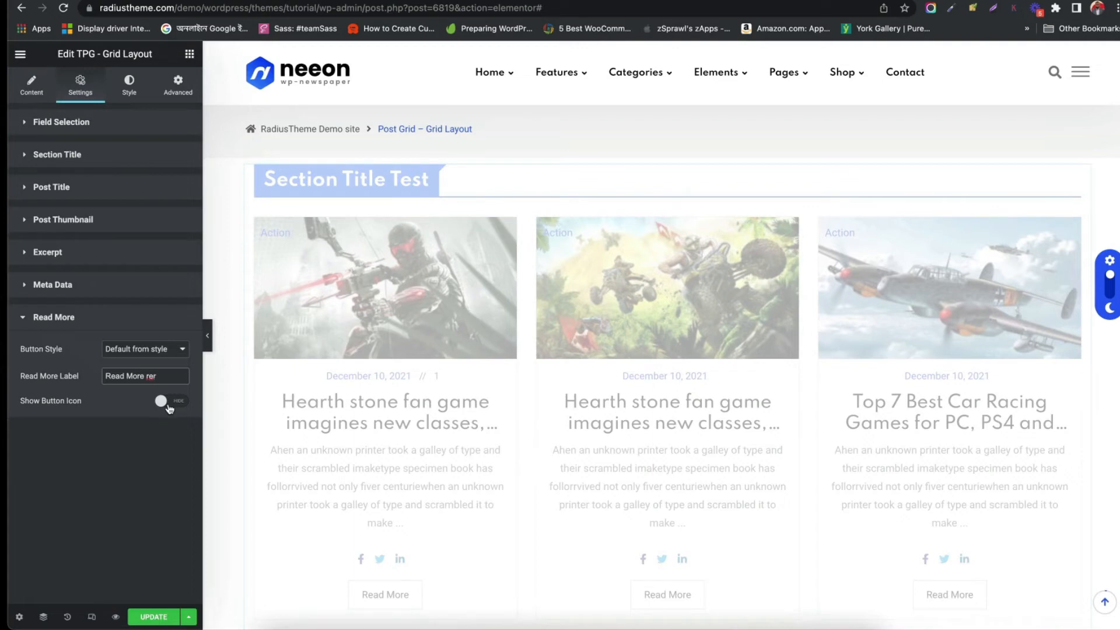
{"action": "left_click", "coordinate": [174, 403]}
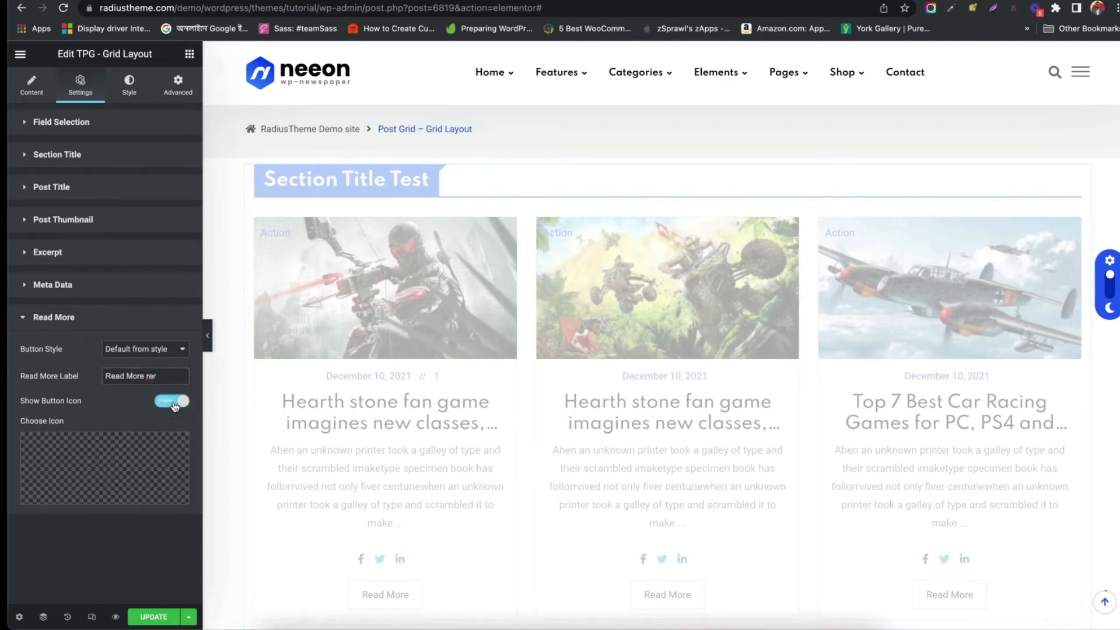
Switch the read more button style to Only Text Button and back to Default from style
{"action": "scroll", "coordinate": [367, 463], "scroll_direction": "down", "scroll_amount": 2}
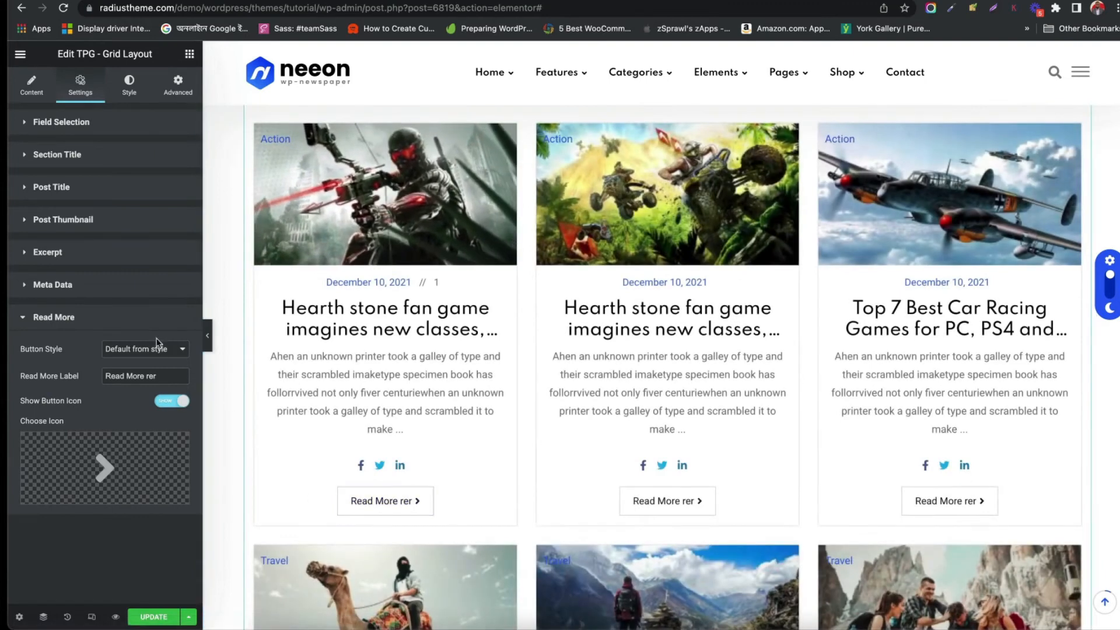
{"action": "left_click", "coordinate": [159, 349]}
{"action": "left_click", "coordinate": [145, 363]}
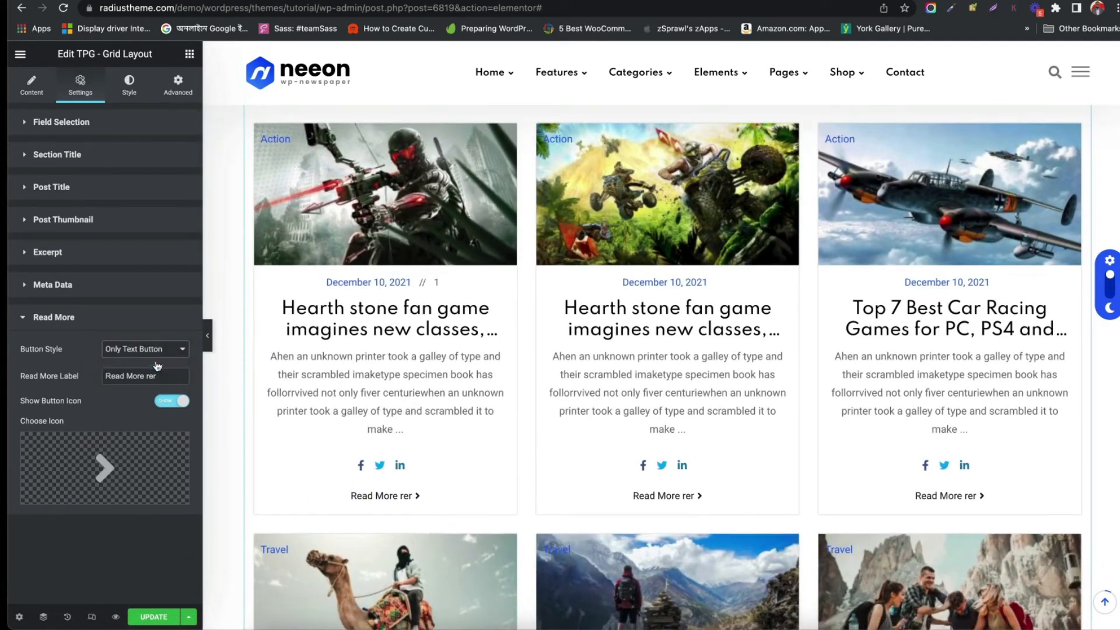
{"action": "left_click", "coordinate": [146, 348]}
{"action": "left_click", "coordinate": [145, 335]}
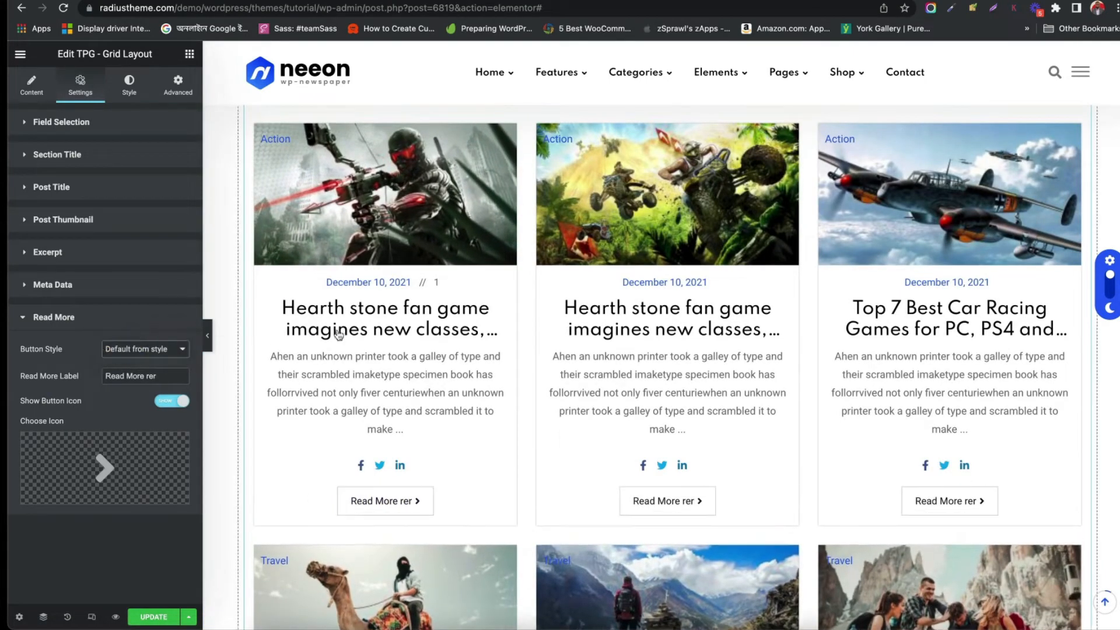
In the Style settings, set the post title alignment to center and view its Hover and Box Hover color options
{"action": "scroll", "coordinate": [347, 334], "scroll_direction": "up", "scroll_amount": 2}
{"action": "left_click", "coordinate": [129, 83]}
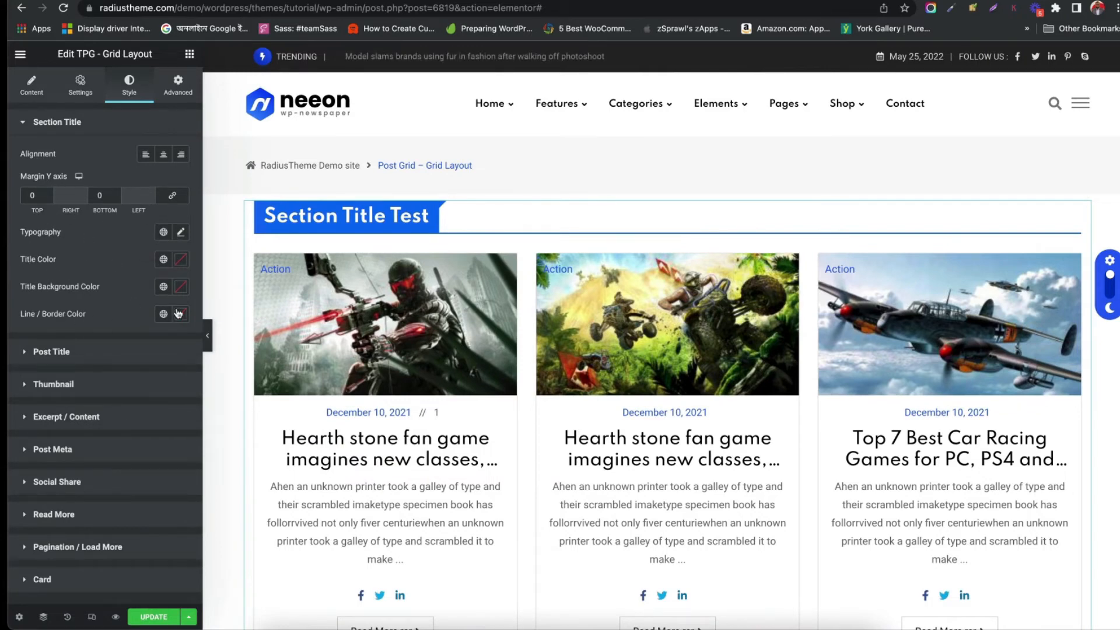
{"action": "left_click", "coordinate": [47, 353]}
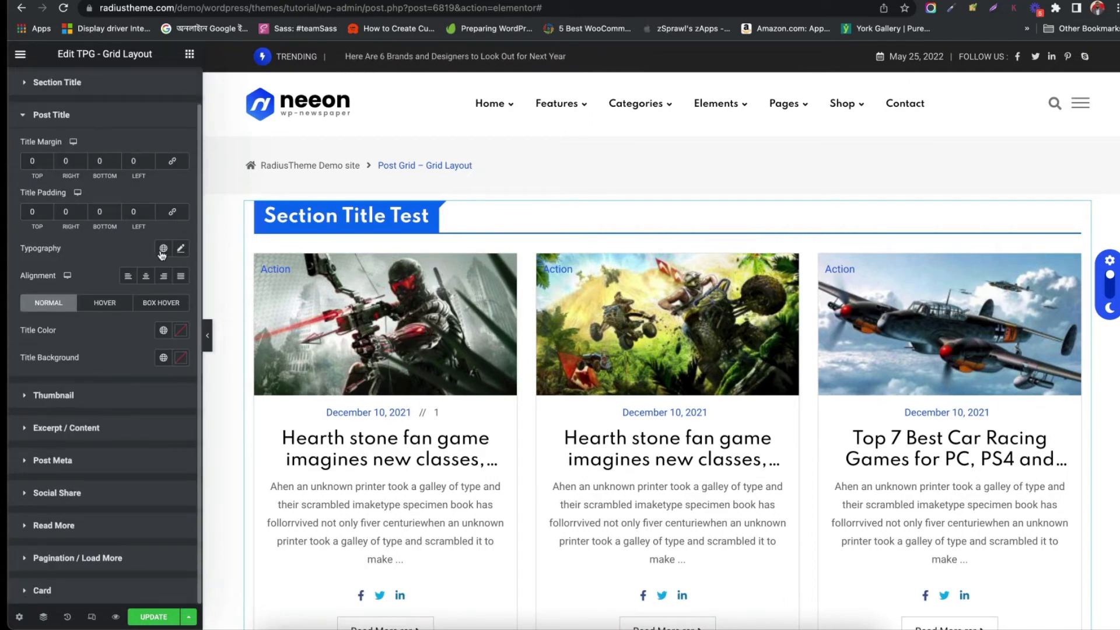
{"action": "left_click", "coordinate": [128, 275]}
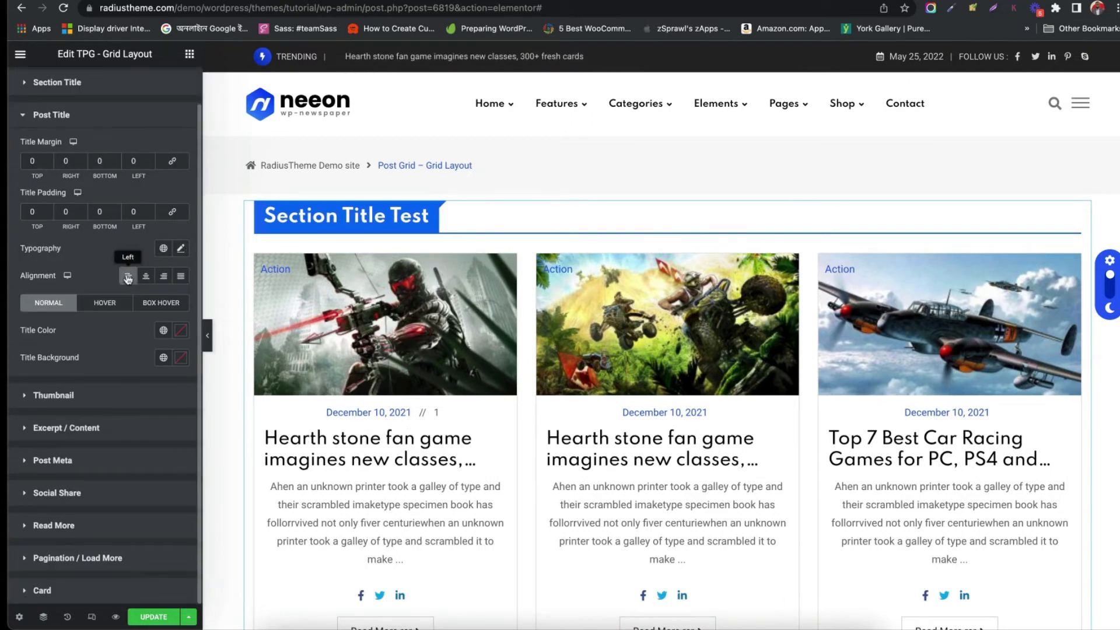
{"action": "left_click", "coordinate": [146, 275]}
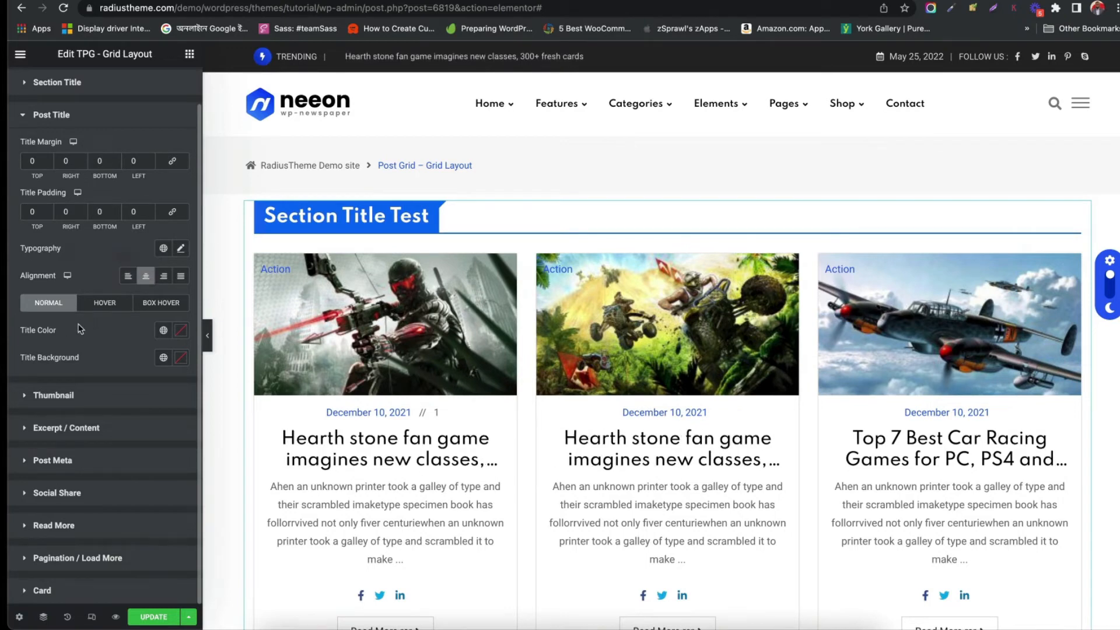
{"action": "left_click", "coordinate": [102, 304]}
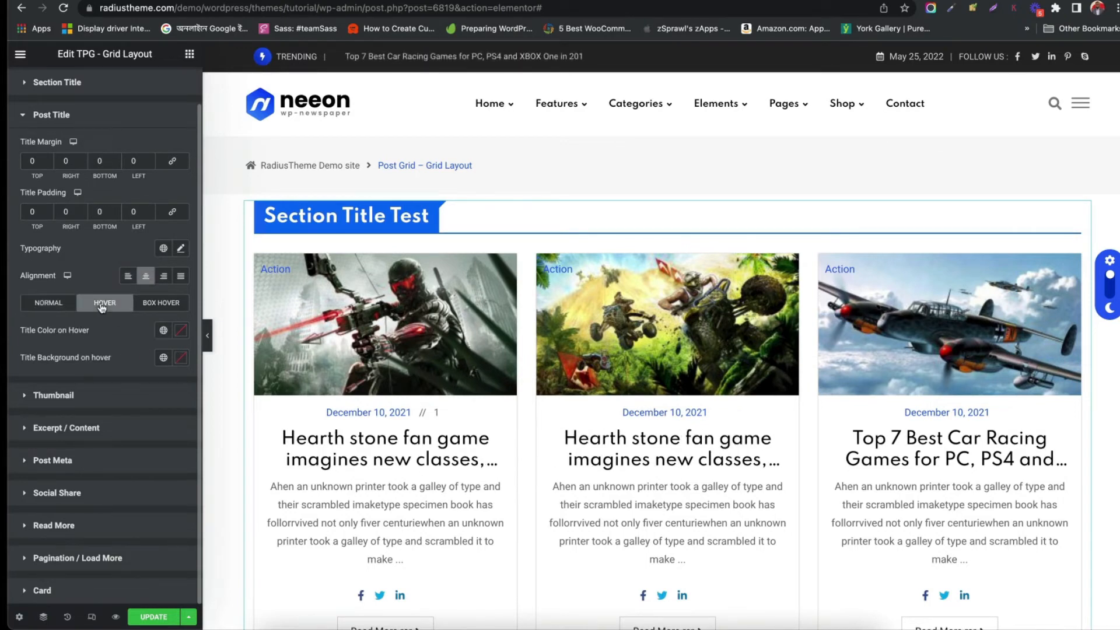
{"action": "left_click", "coordinate": [185, 300]}
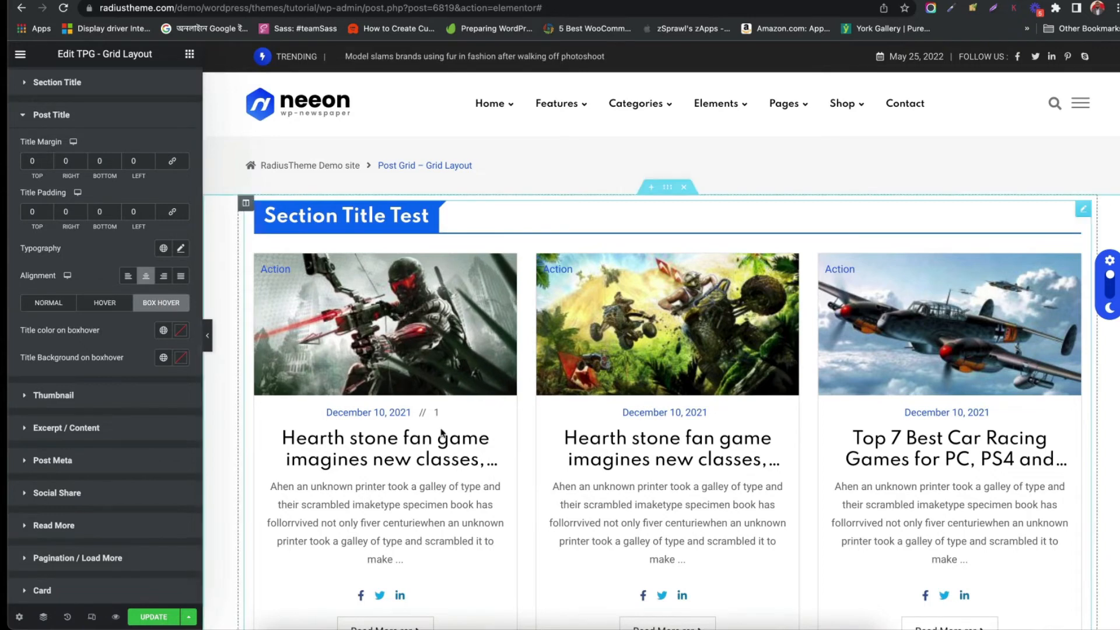
Open the Thumbnail style settings and look at the image width options, leaving it at Default
{"action": "left_click", "coordinate": [63, 394]}
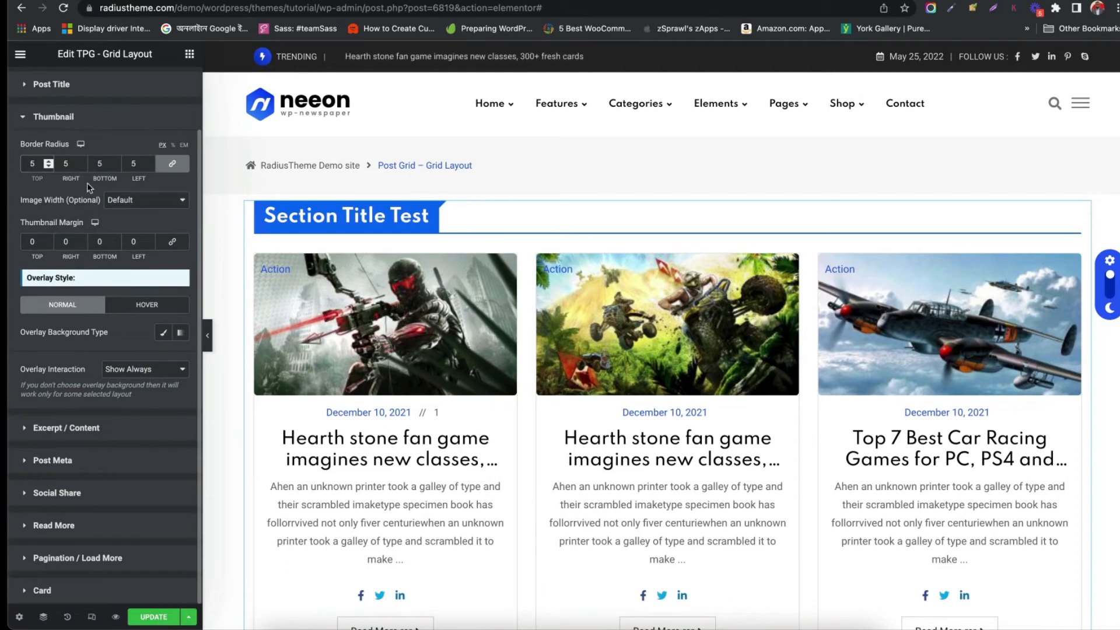
{"action": "left_click", "coordinate": [124, 203]}
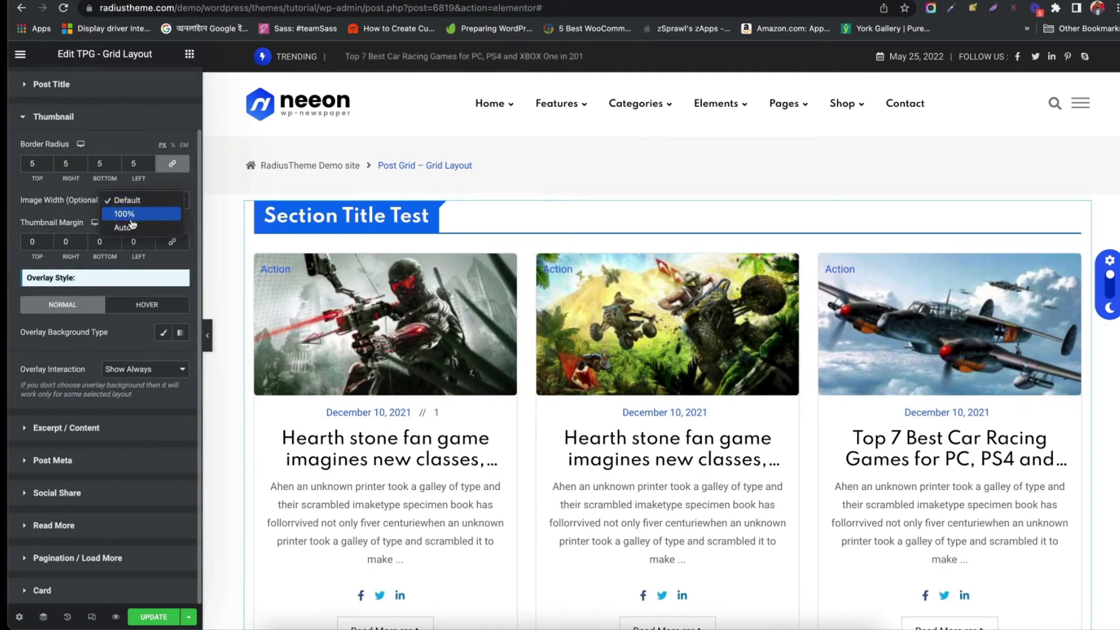
{"action": "left_click", "coordinate": [76, 224]}
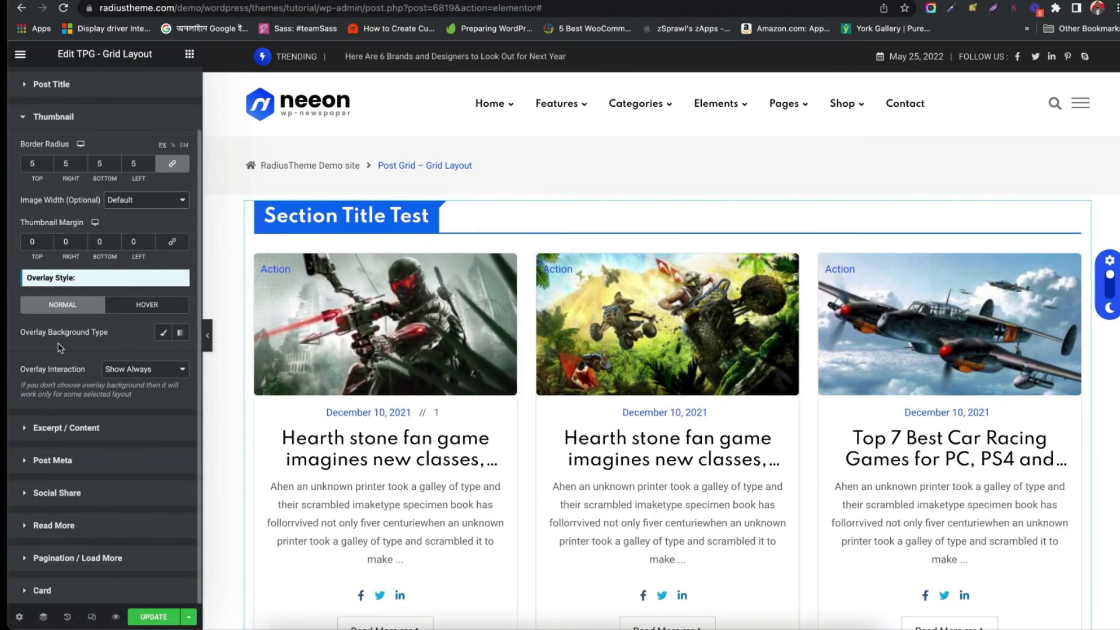
Browse the Excerpt / Content, Post Meta, Social Share and Read More style settings
{"action": "left_click", "coordinate": [64, 428]}
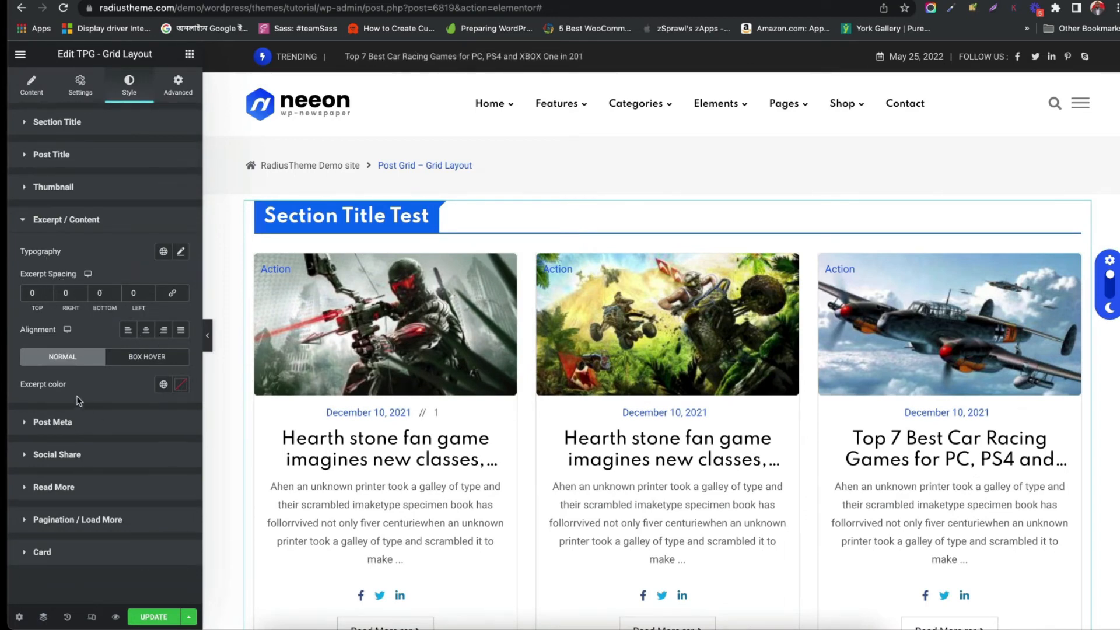
{"action": "left_click", "coordinate": [117, 423]}
{"action": "scroll", "coordinate": [74, 419], "scroll_direction": "down", "scroll_amount": 3}
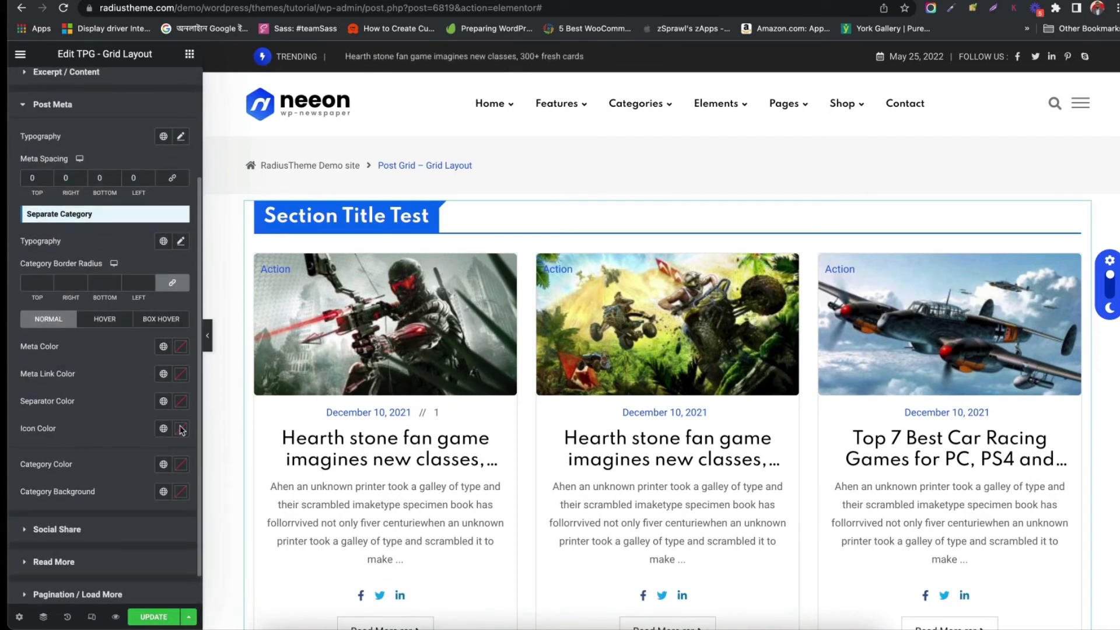
{"action": "left_click", "coordinate": [50, 529]}
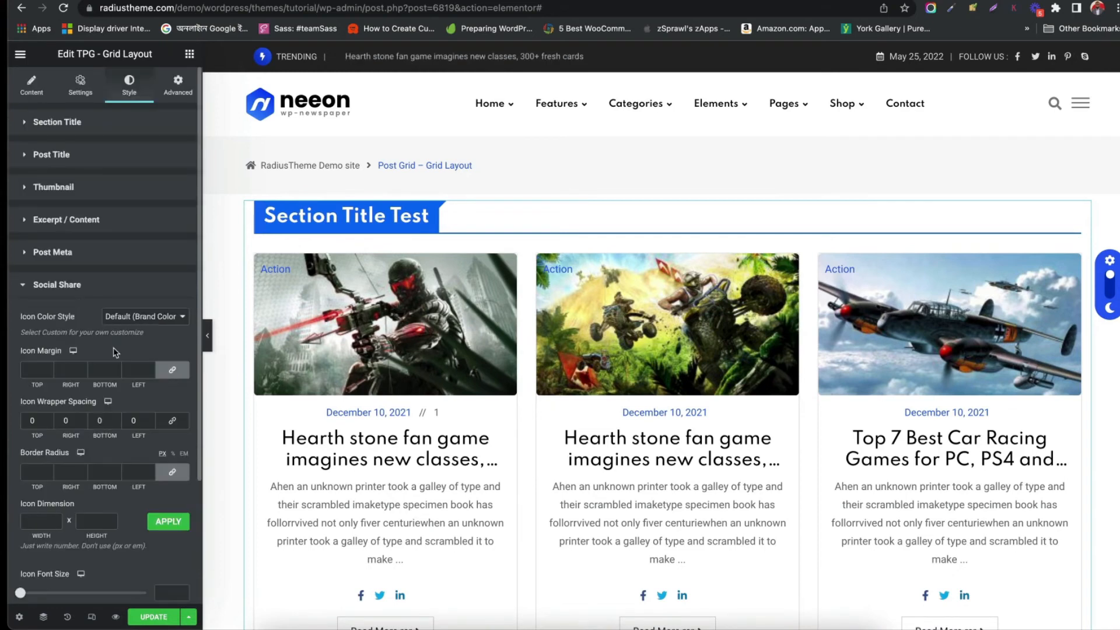
{"action": "scroll", "coordinate": [113, 347], "scroll_direction": "down", "scroll_amount": 2}
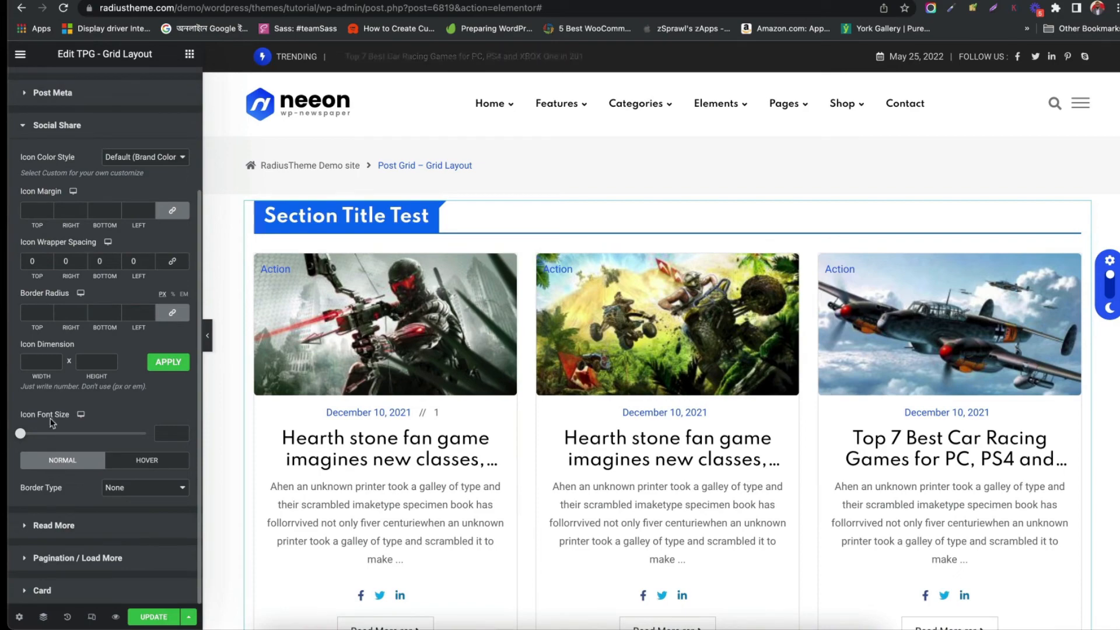
{"action": "left_click", "coordinate": [51, 526]}
{"action": "scroll", "coordinate": [59, 533], "scroll_direction": "down", "scroll_amount": 6}
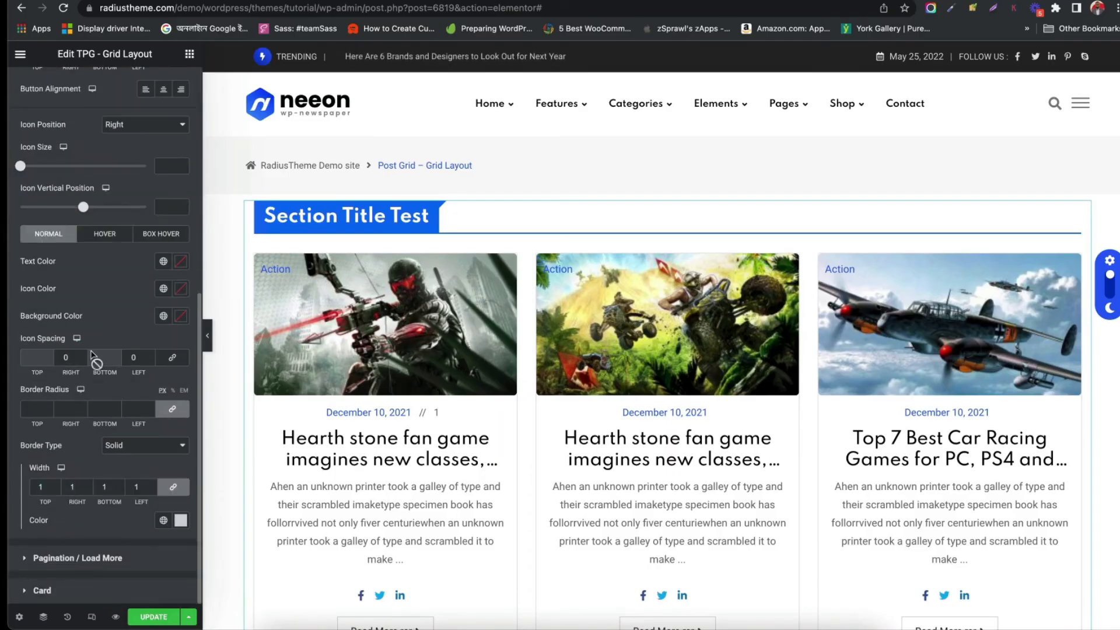
{"action": "scroll", "coordinate": [92, 354], "scroll_direction": "up", "scroll_amount": 7}
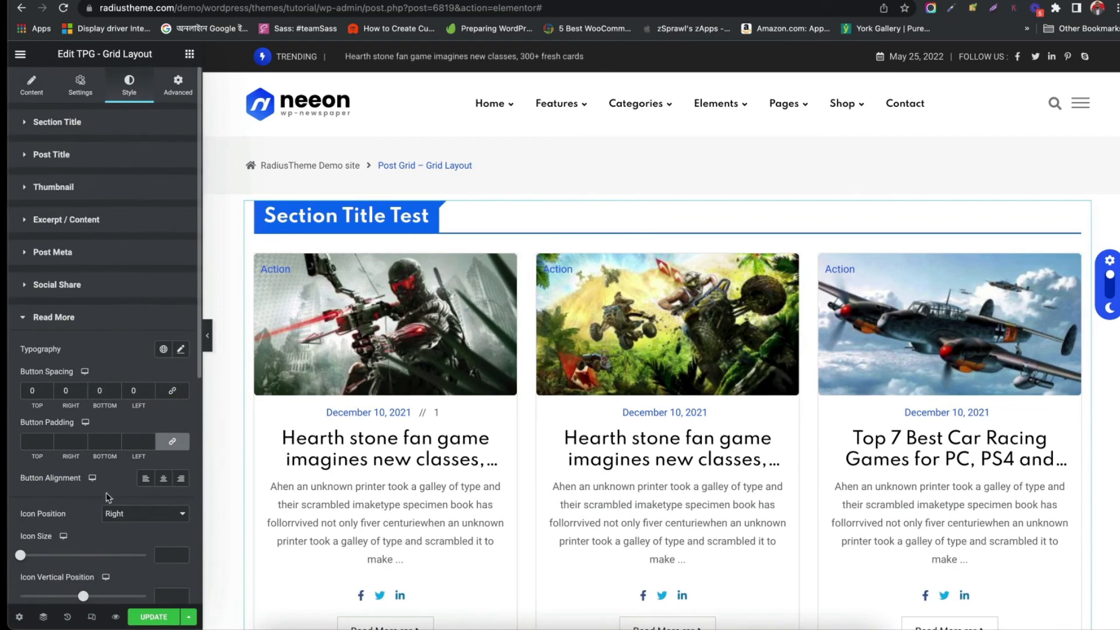
Open the Advanced tab's layout settings and scroll through the grid in the editor canvas
{"action": "left_click", "coordinate": [179, 85]}
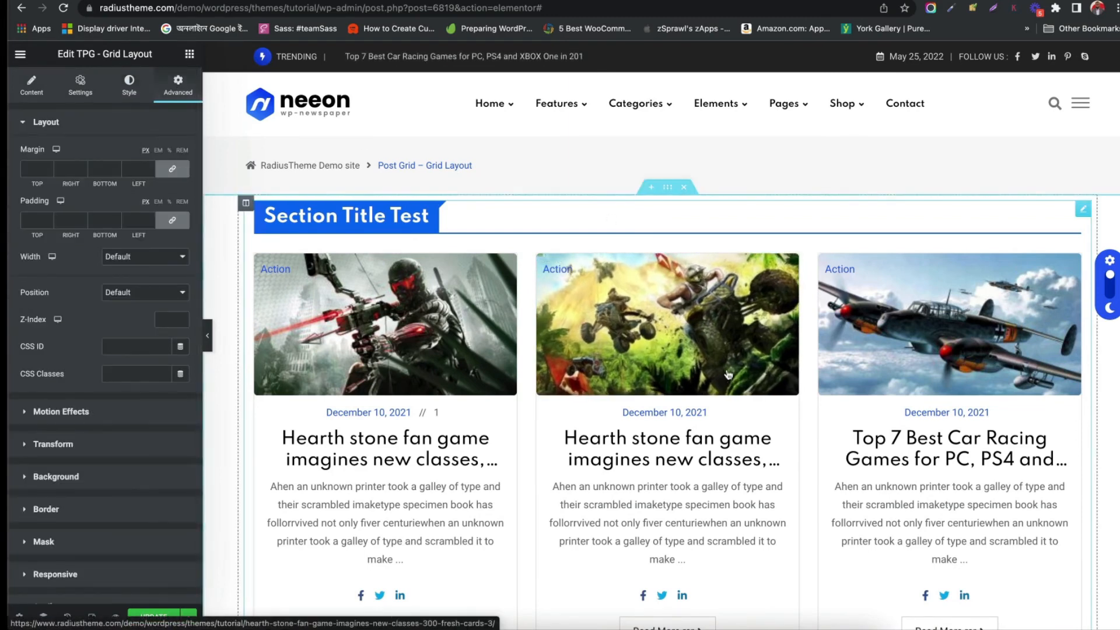
{"action": "scroll", "coordinate": [728, 373], "scroll_direction": "down", "scroll_amount": 1}
{"action": "scroll", "coordinate": [727, 373], "scroll_direction": "down", "scroll_amount": 3}
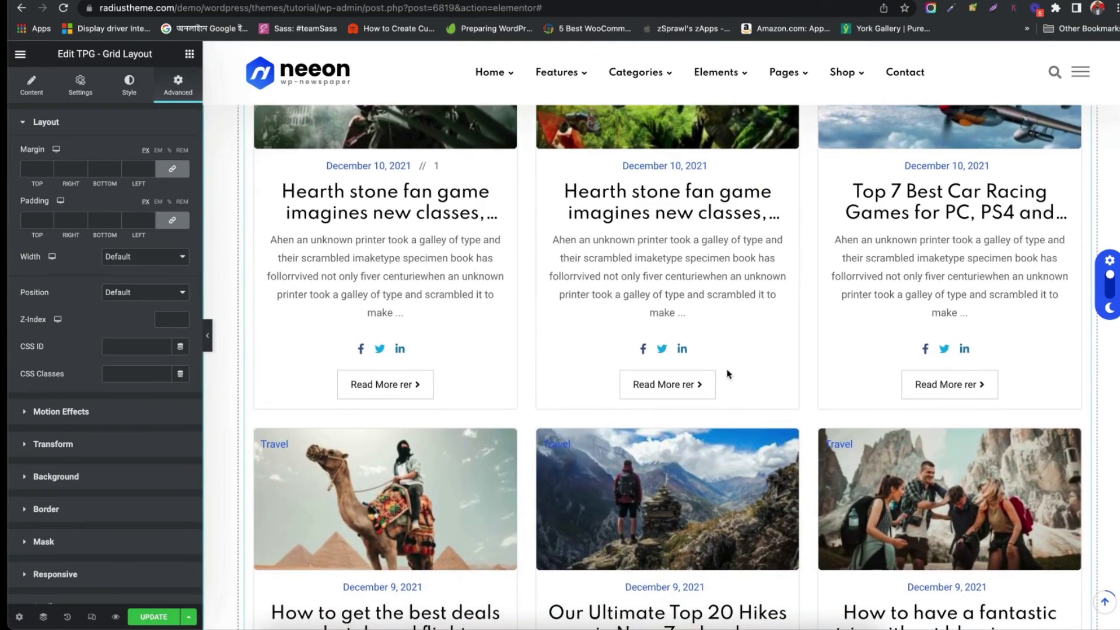
{"action": "scroll", "coordinate": [728, 374], "scroll_direction": "up", "scroll_amount": 4}
{"action": "scroll", "coordinate": [728, 374], "scroll_direction": "down", "scroll_amount": 15}
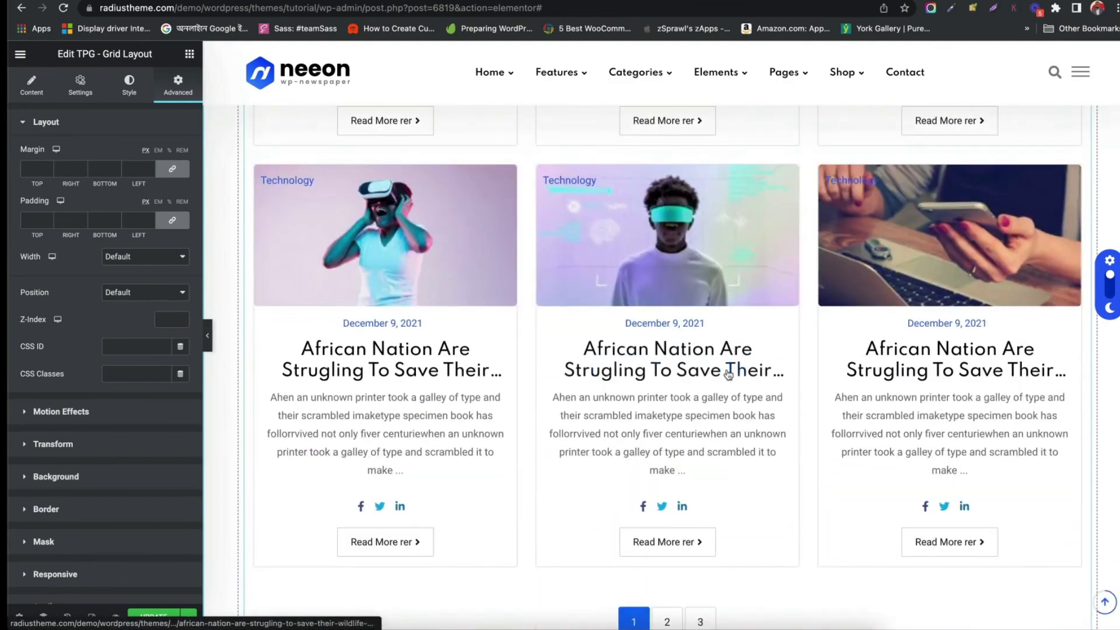
{"action": "scroll", "coordinate": [726, 339], "scroll_direction": "down", "scroll_amount": 10}
{"action": "scroll", "coordinate": [725, 373], "scroll_direction": "up", "scroll_amount": 20}
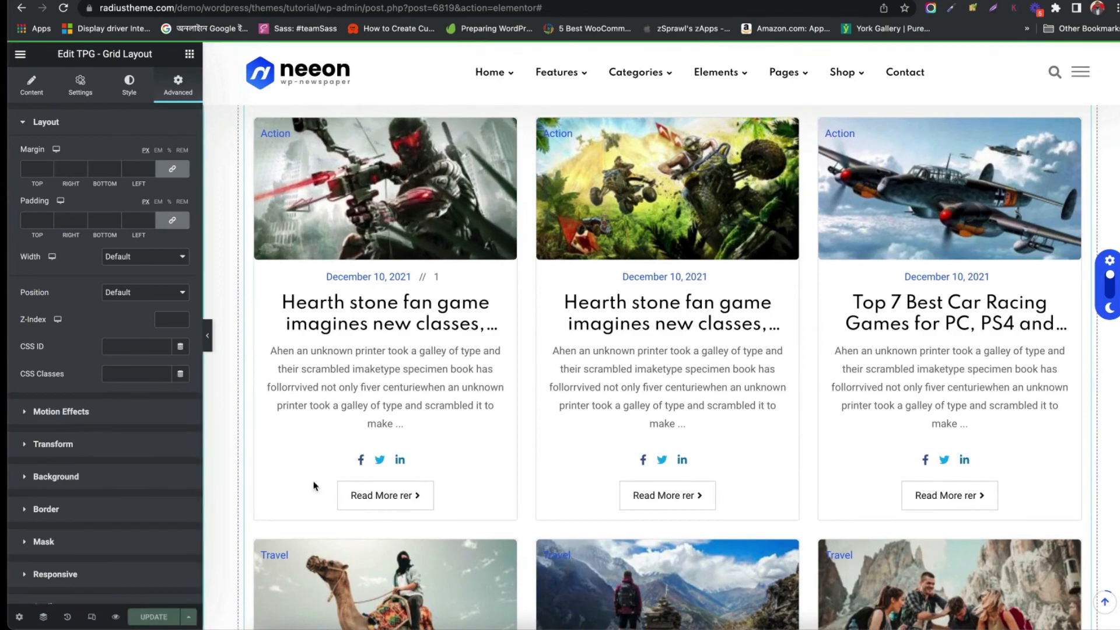
Preview the page and scroll through the post grid on the live page
{"action": "left_click", "coordinate": [115, 618]}
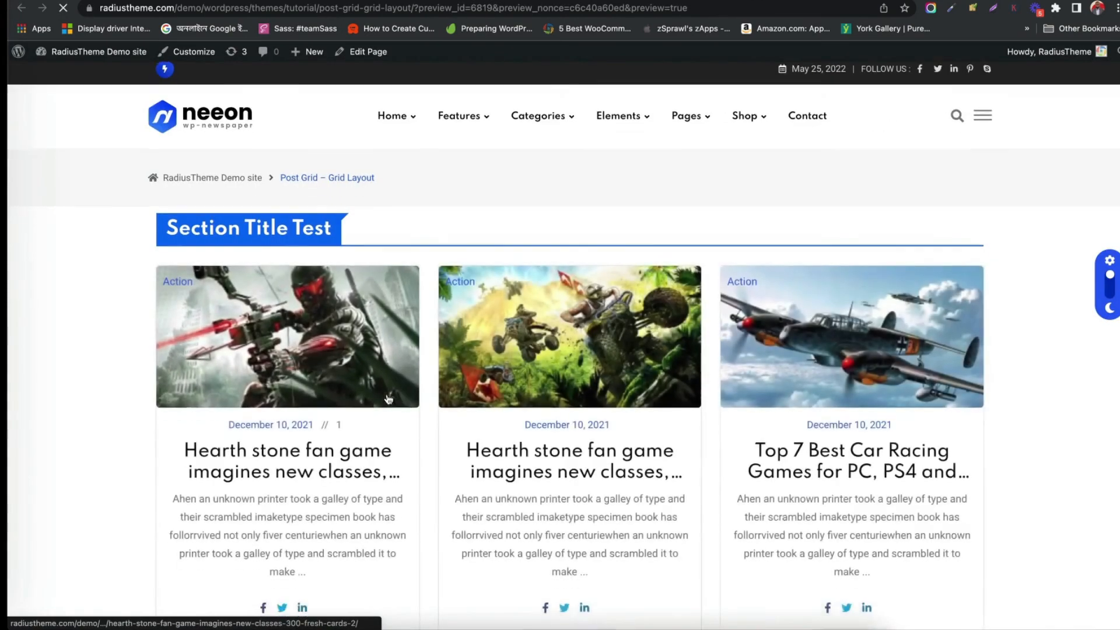
{"action": "scroll", "coordinate": [389, 399], "scroll_direction": "down", "scroll_amount": 10}
{"action": "scroll", "coordinate": [320, 394], "scroll_direction": "down", "scroll_amount": 10}
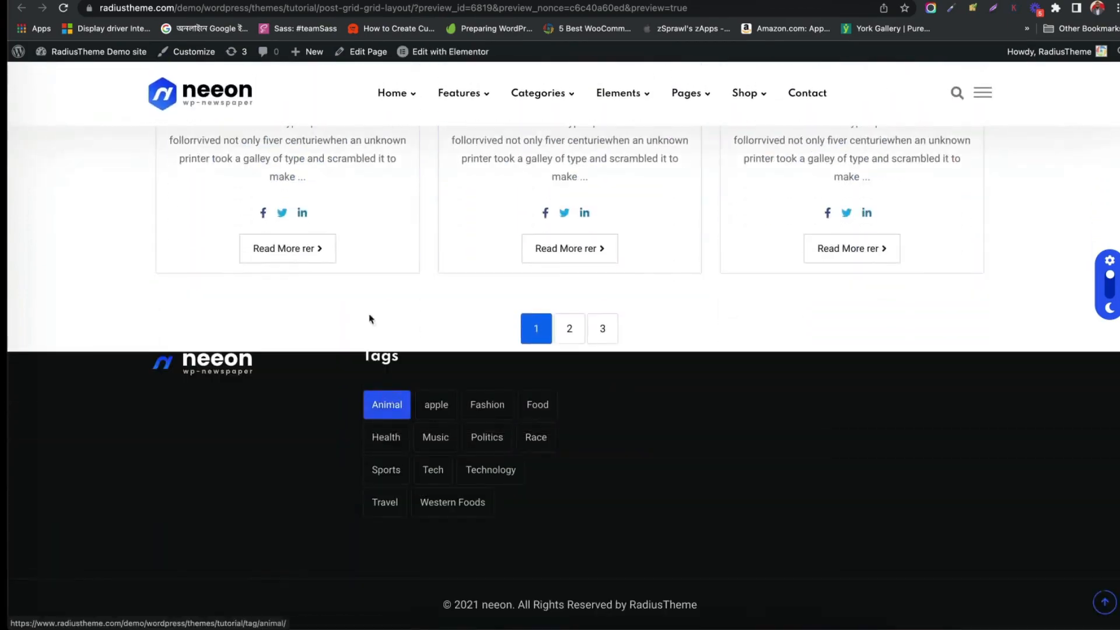
{"action": "scroll", "coordinate": [293, 256], "scroll_direction": "up", "scroll_amount": 15}
{"action": "scroll", "coordinate": [293, 257], "scroll_direction": "up", "scroll_amount": 6}
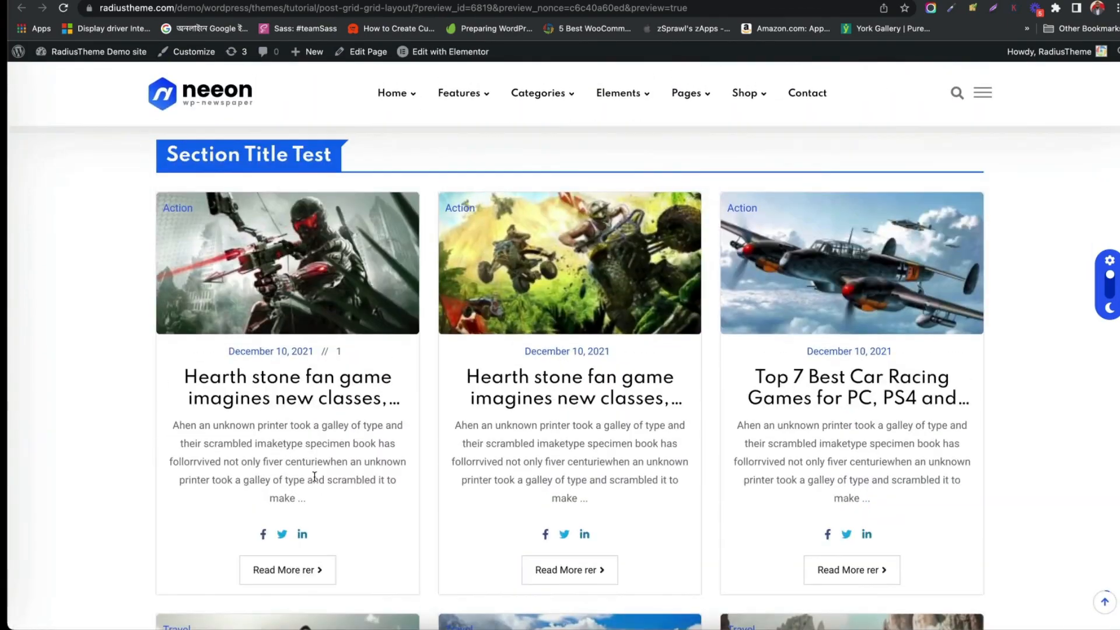
{"action": "scroll", "coordinate": [504, 344], "scroll_direction": "down", "scroll_amount": 7}
{"action": "scroll", "coordinate": [503, 344], "scroll_direction": "down", "scroll_amount": 8}
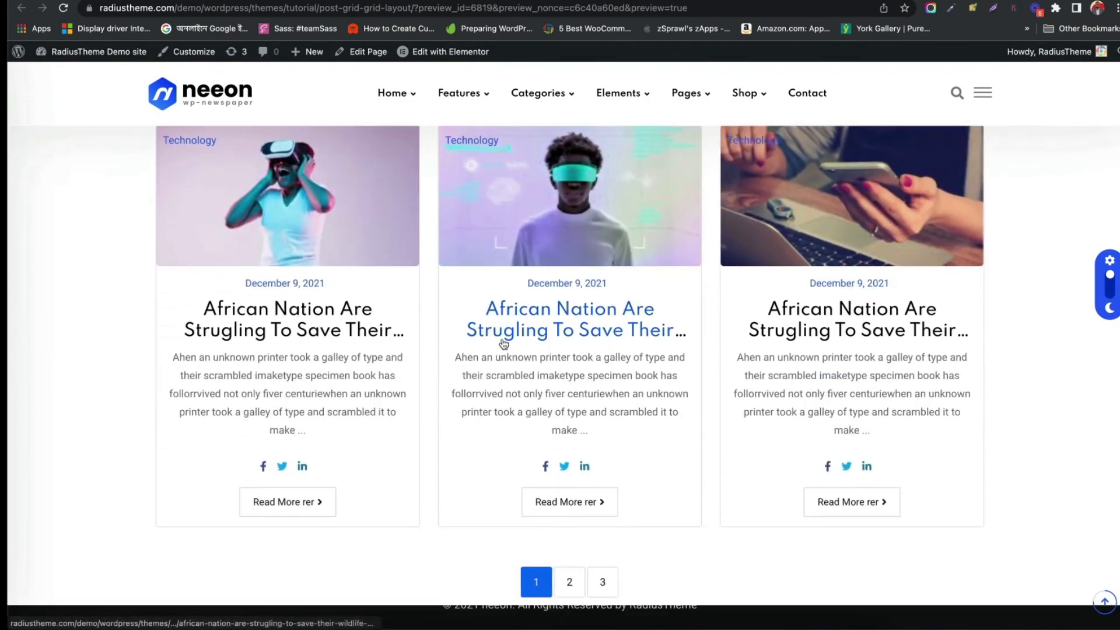
{"action": "scroll", "coordinate": [503, 344], "scroll_direction": "up", "scroll_amount": 15}
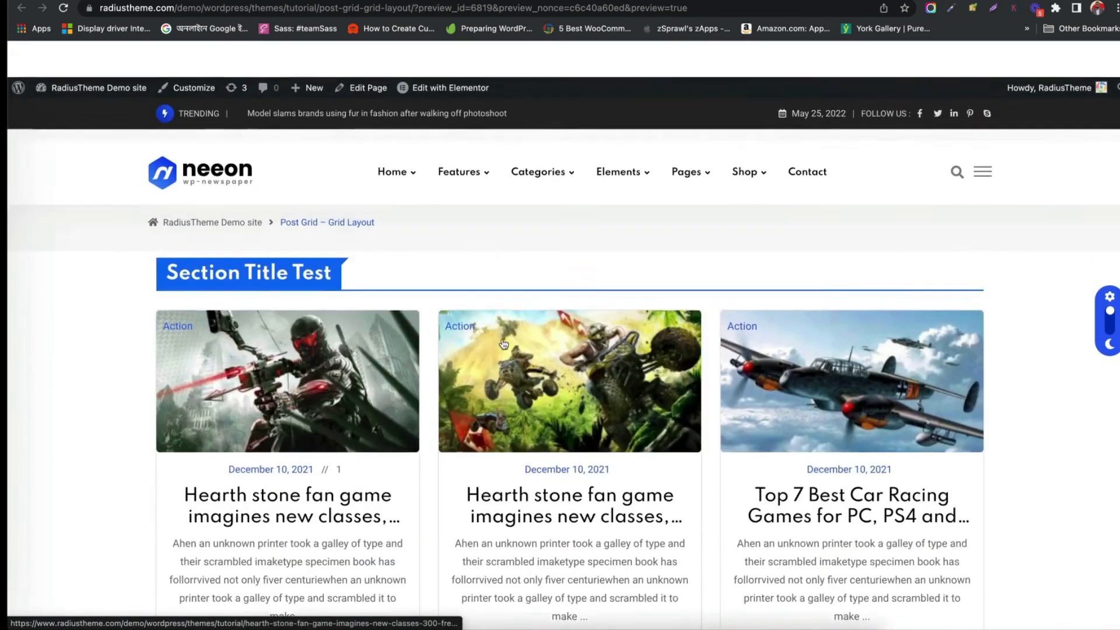